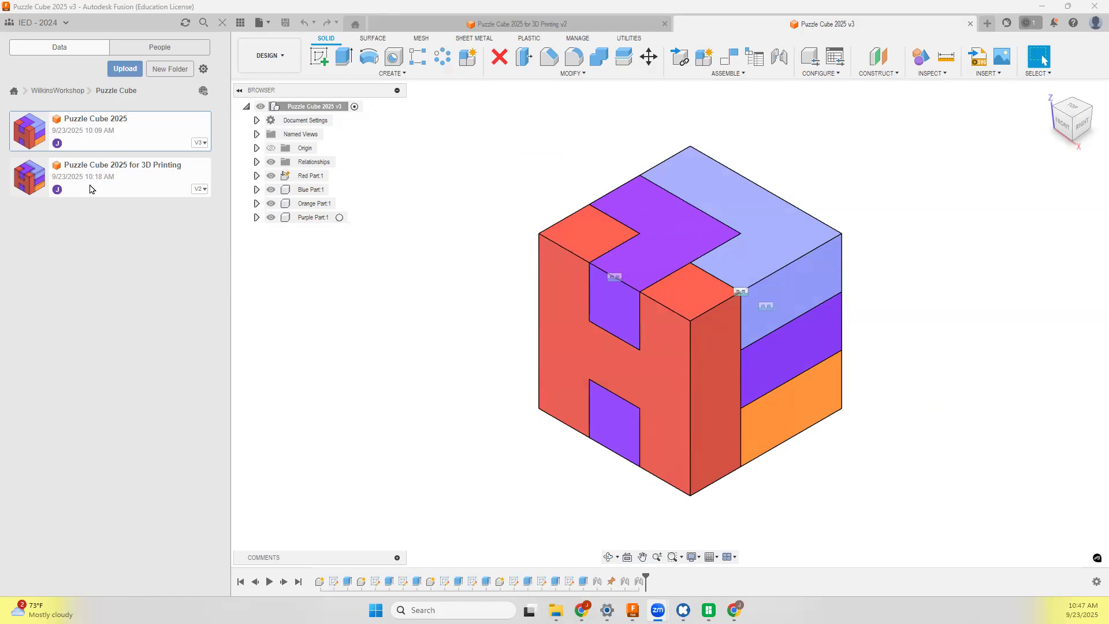
Switch the Puzzle Cube 2025 design to the Animation workspace.
click(901, 418)
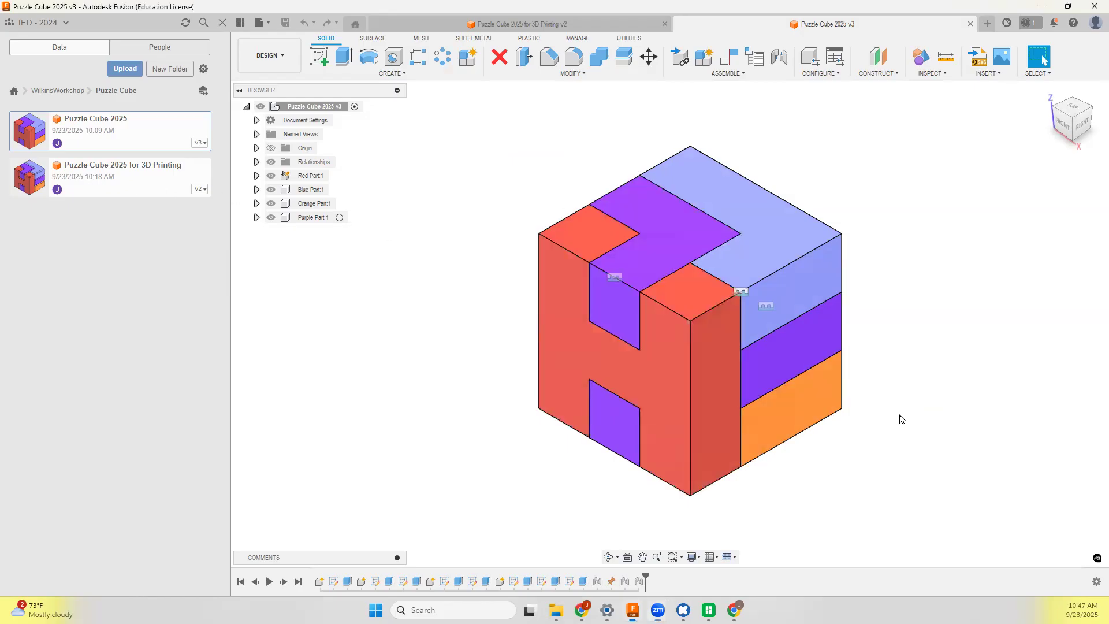
click(273, 61)
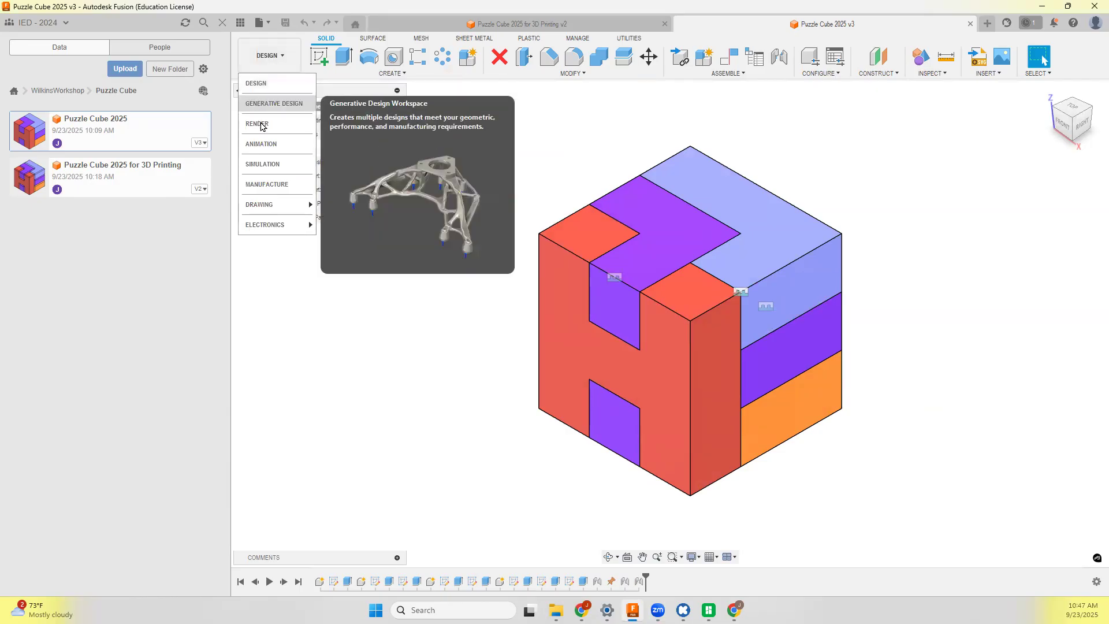
click(277, 148)
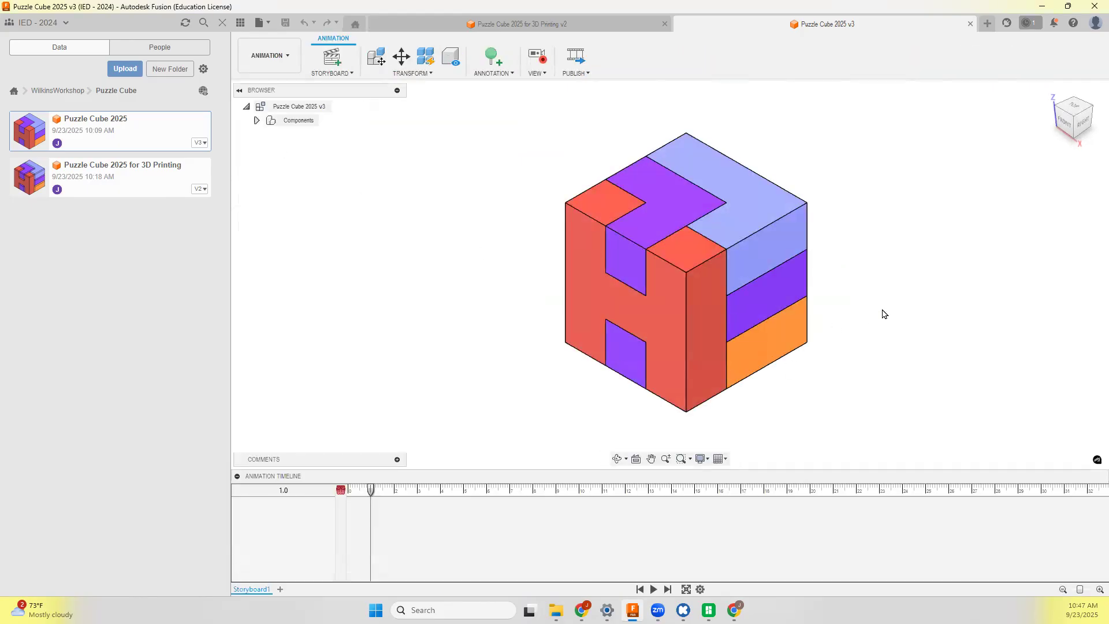
Explode the blue part horizontally out of the back of the cube with Manual Explode, using about half the explosion scale.
click(421, 78)
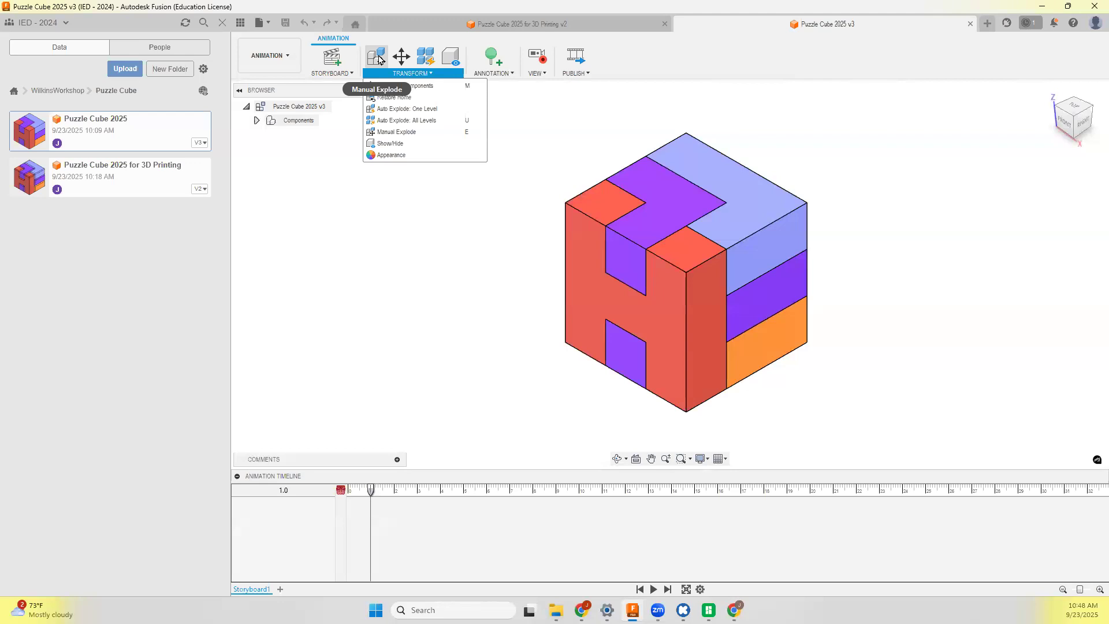
click(479, 133)
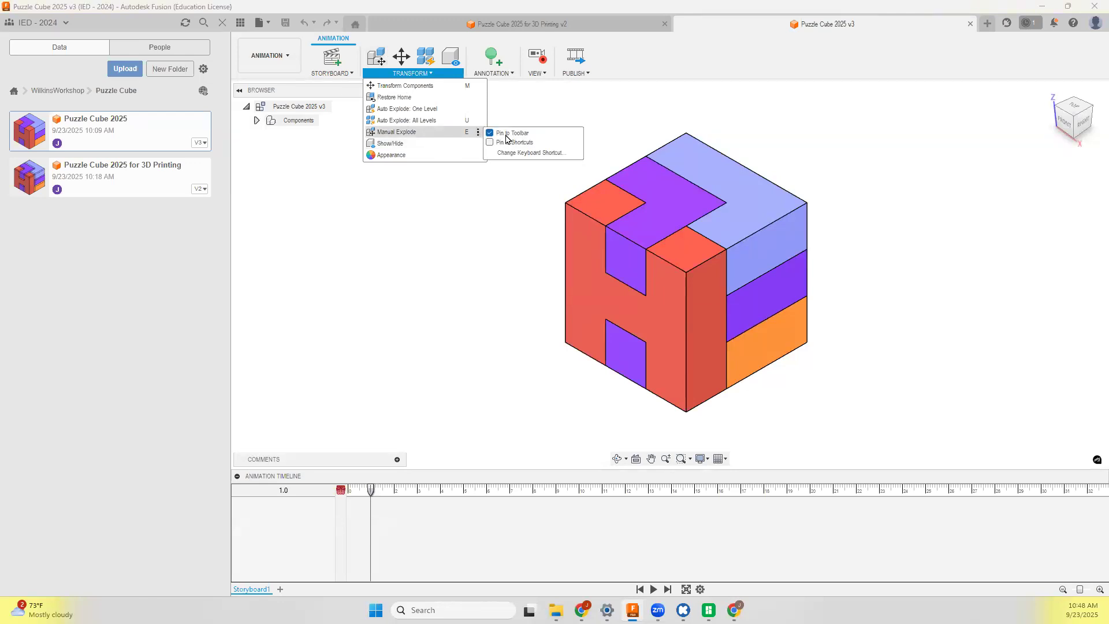
click(478, 135)
click(376, 64)
mouse_move(377, 66)
mouse_down()
mouse_move(456, 67)
mouse_move(369, 69)
mouse_up()
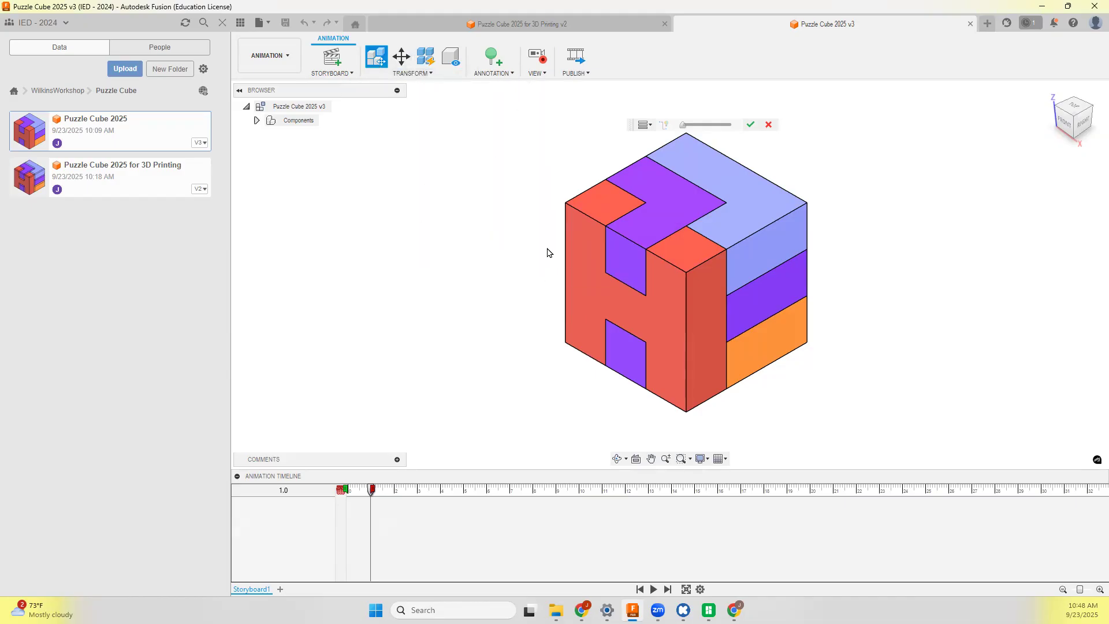
scroll(549, 250, down, 3)
scroll(654, 287, down, 2)
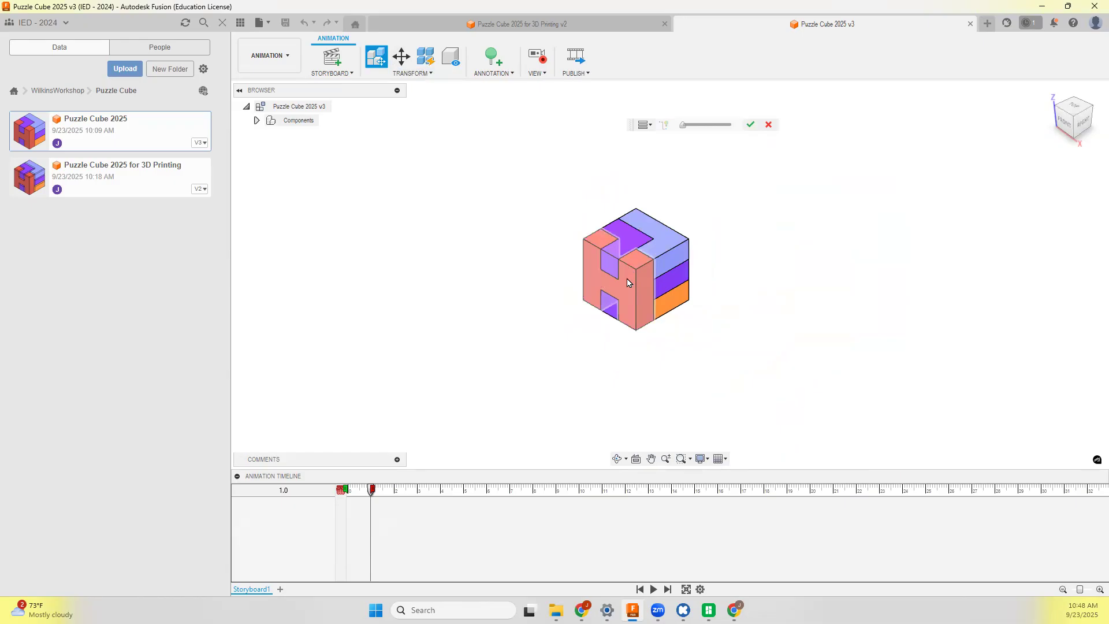
click(670, 246)
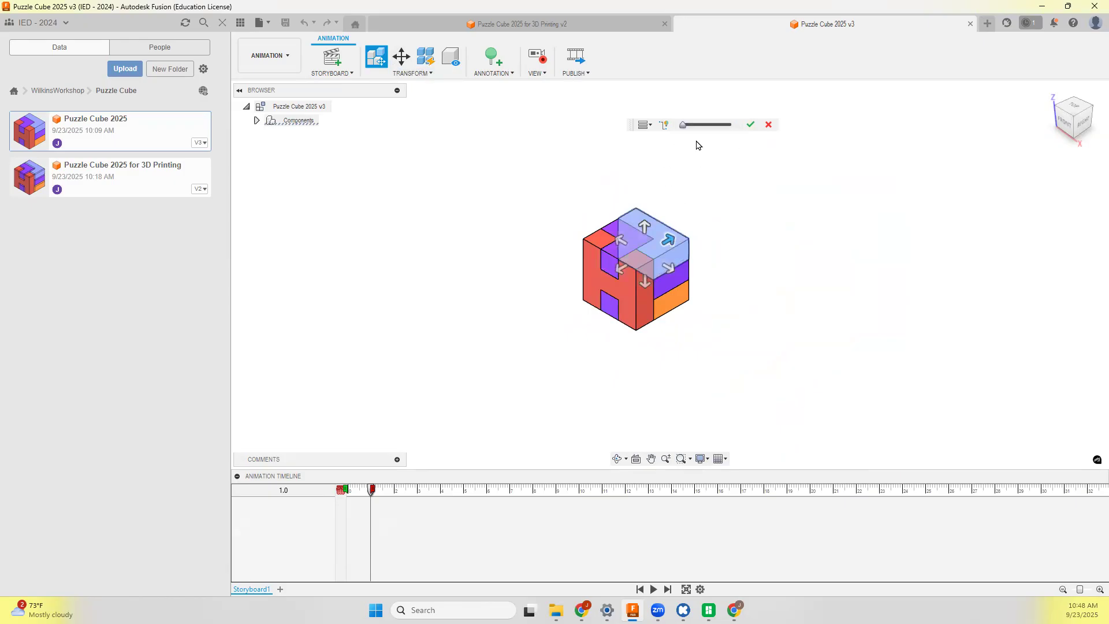
drag(683, 124, 712, 124)
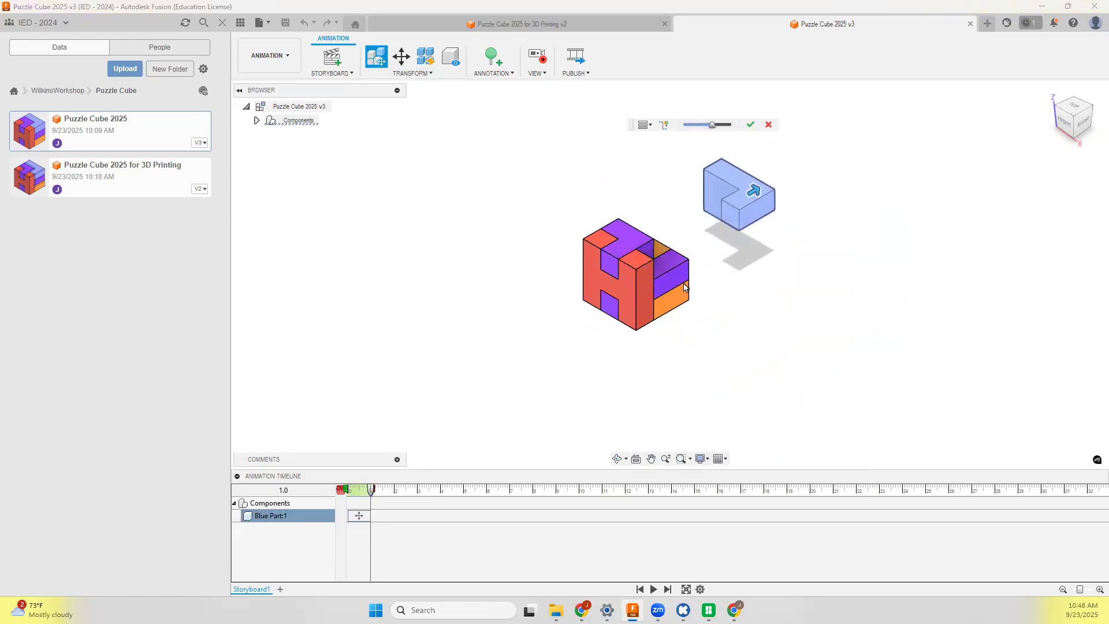
click(750, 124)
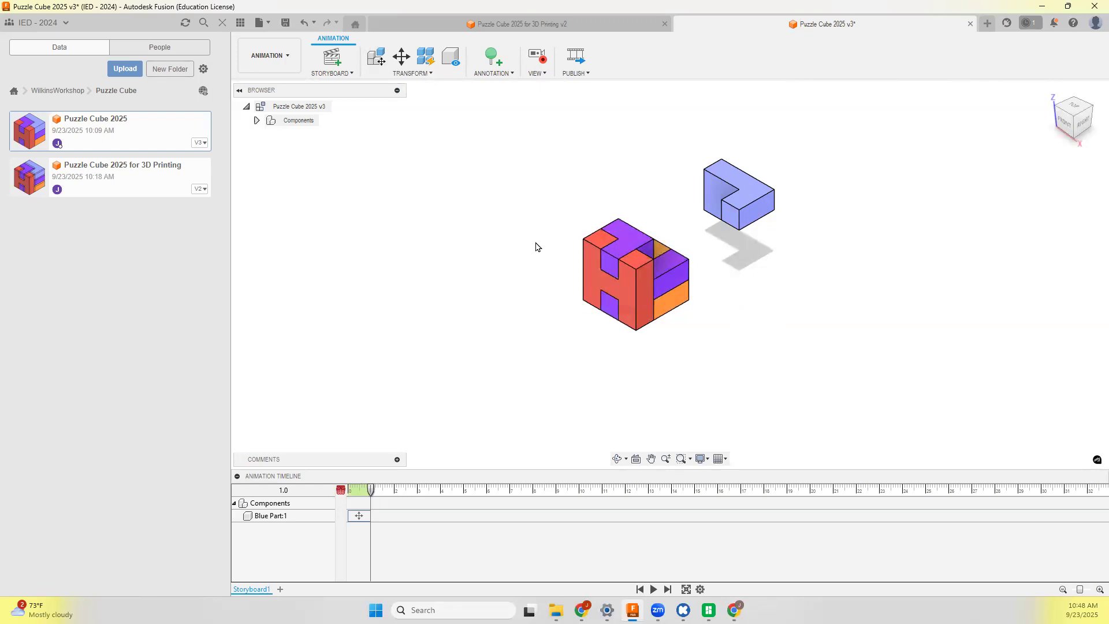
Manually explode the red H-shaped part forward out of the front of the cube at nearly the full explosion scale.
click(376, 56)
click(615, 283)
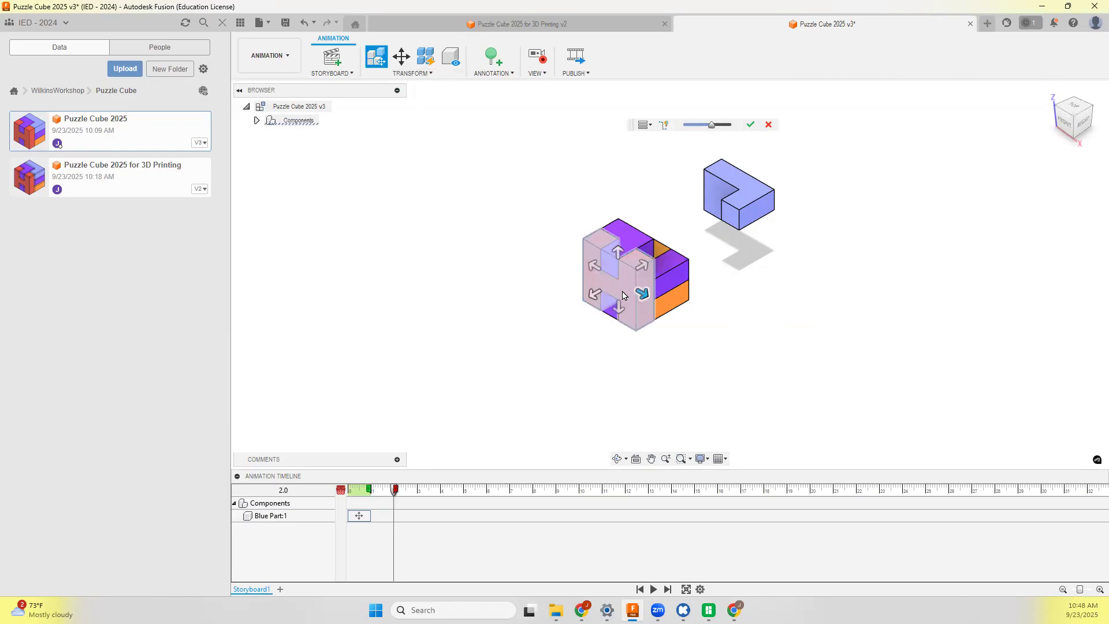
drag(711, 125, 729, 125)
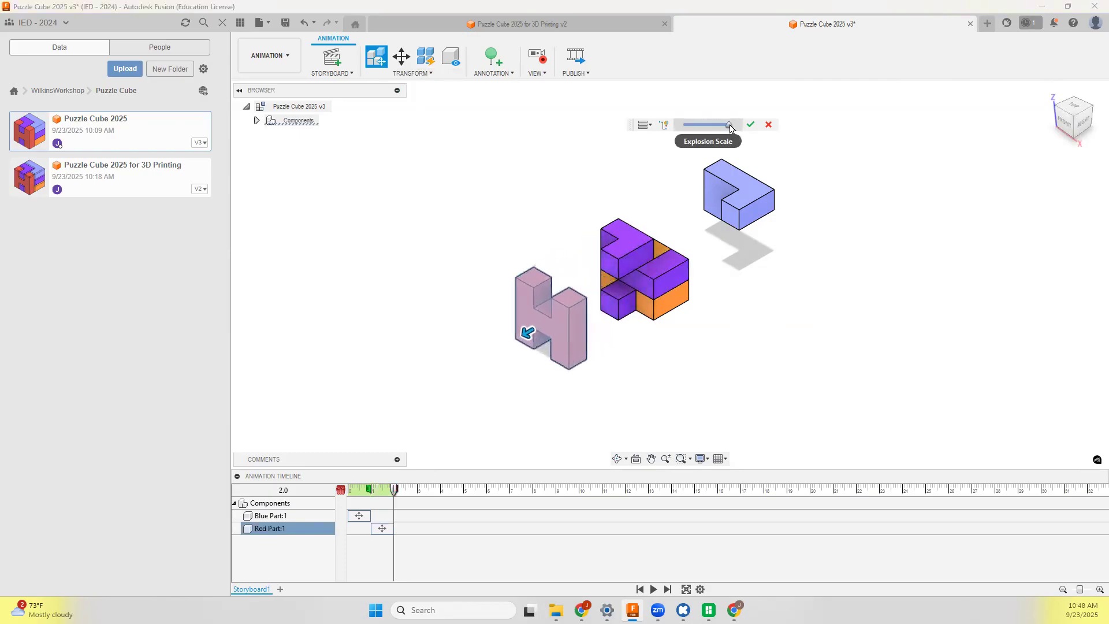
click(751, 126)
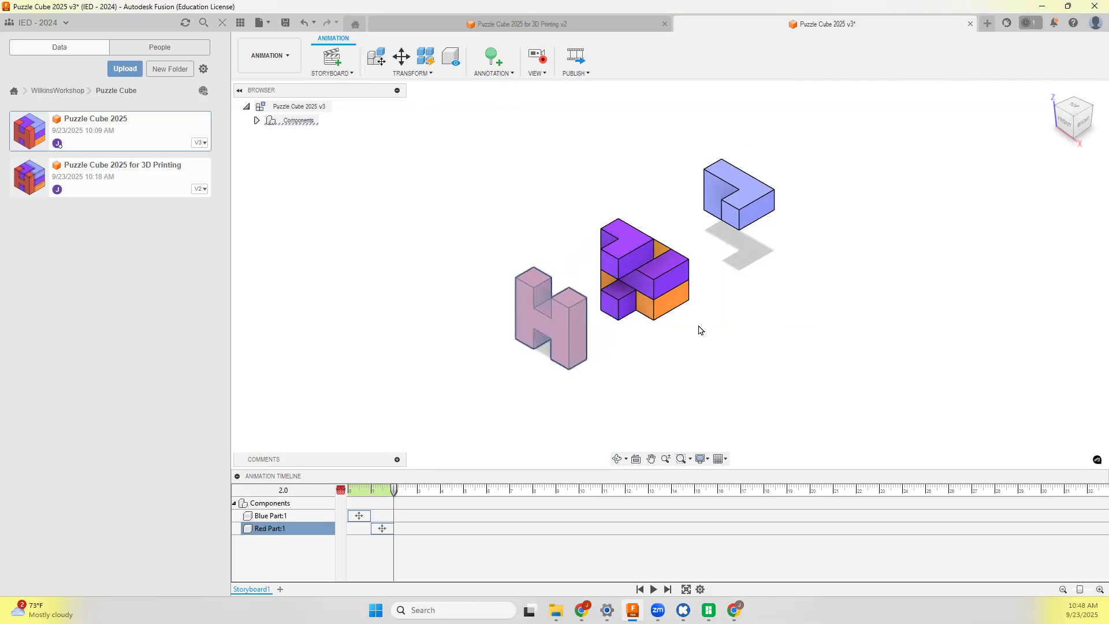
click(705, 349)
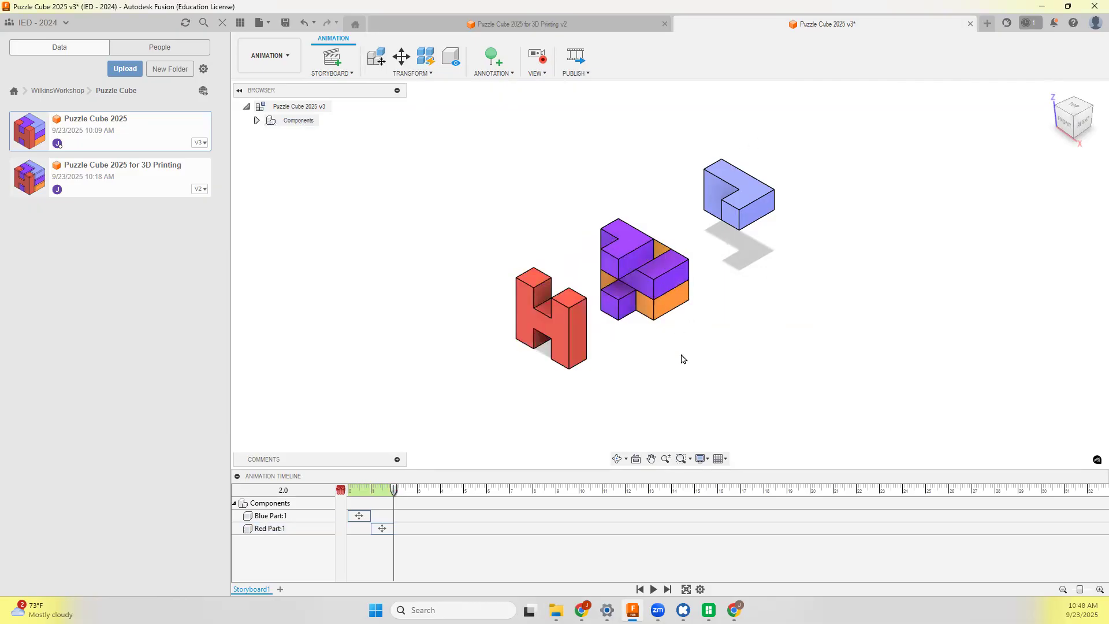
Manually explode the orange part straight down below the purple part at a little over half the explosion scale.
click(375, 59)
click(668, 311)
click(644, 303)
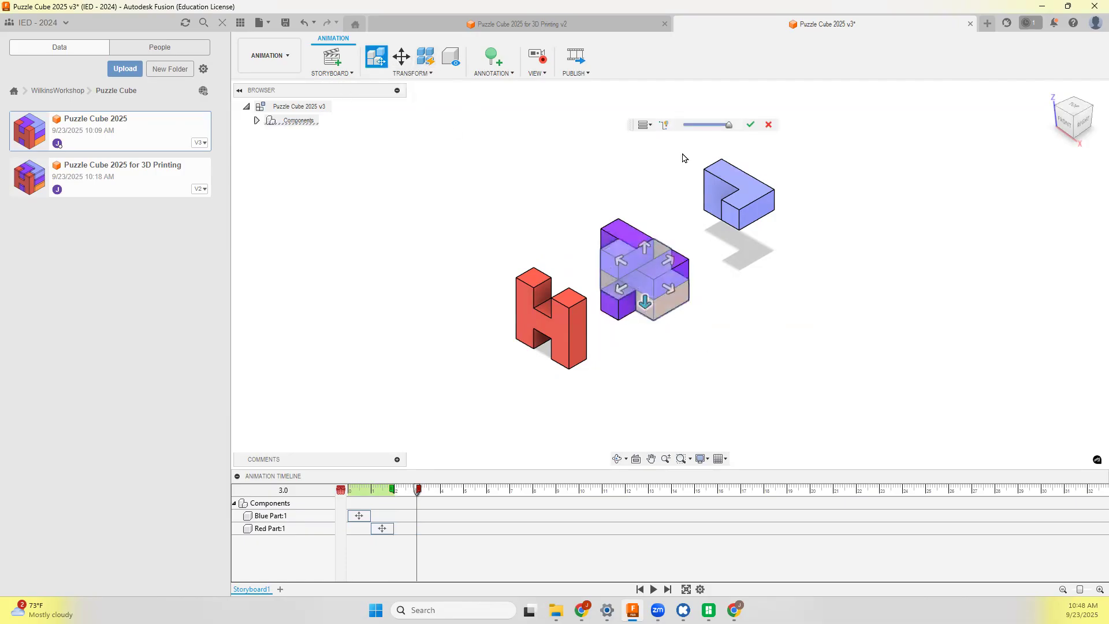
drag(727, 126, 708, 127)
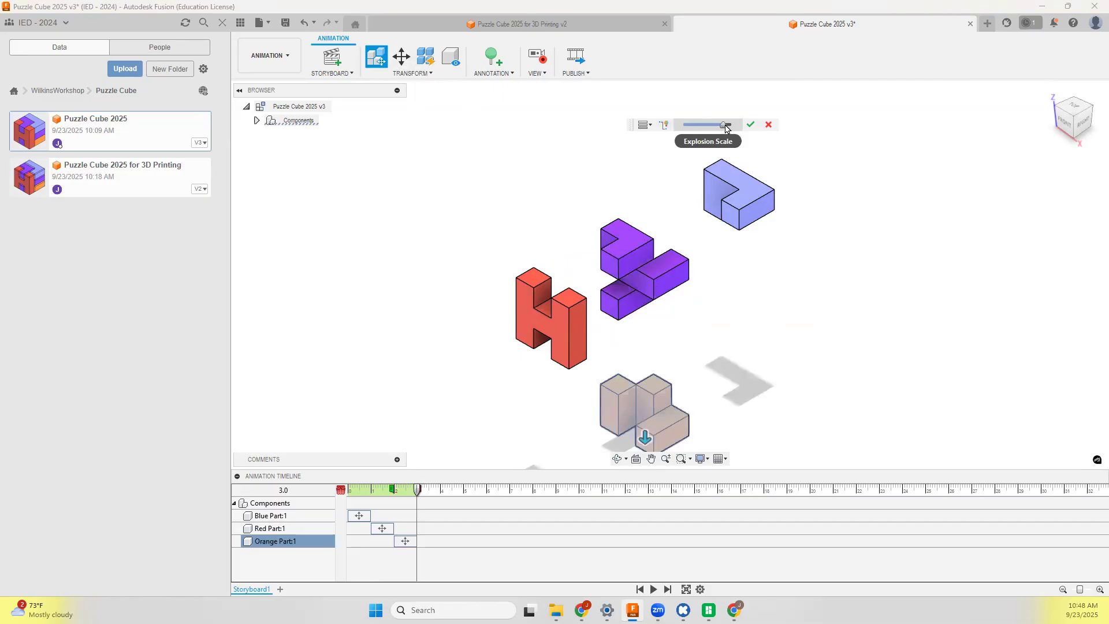
drag(726, 126, 712, 126)
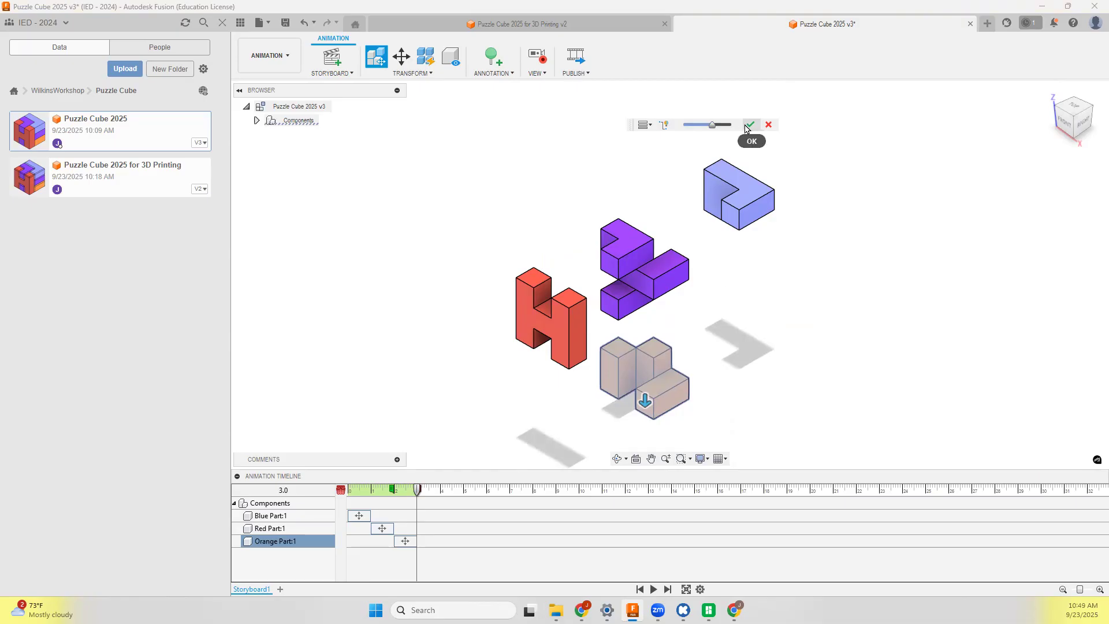
click(749, 124)
click(814, 340)
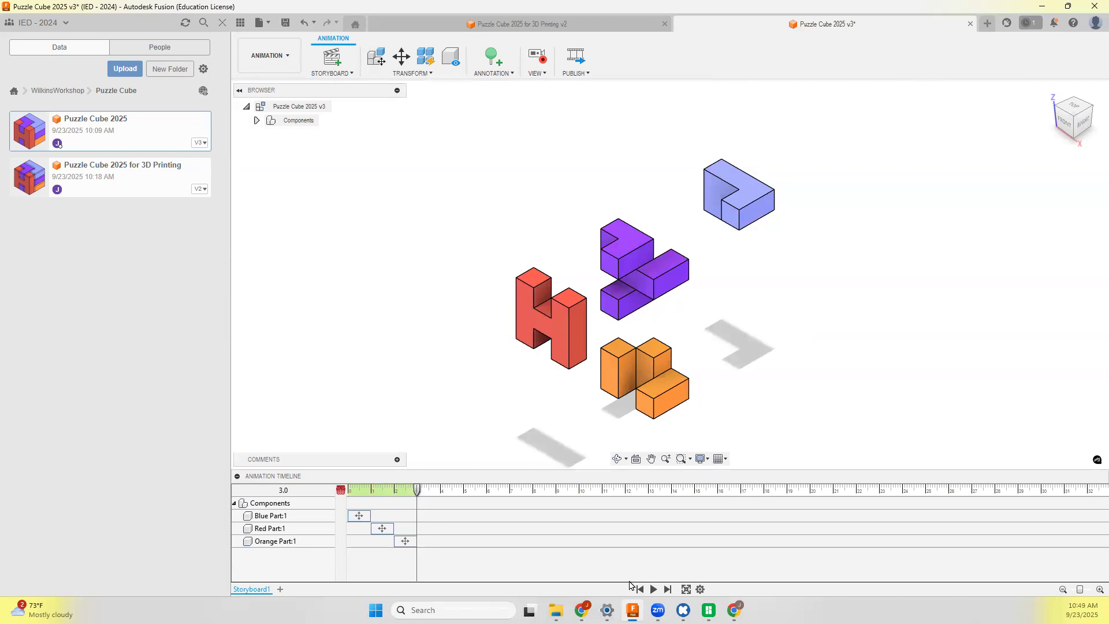
Rename the storyboard as Exploded View and save the design with the default version description.
click(639, 589)
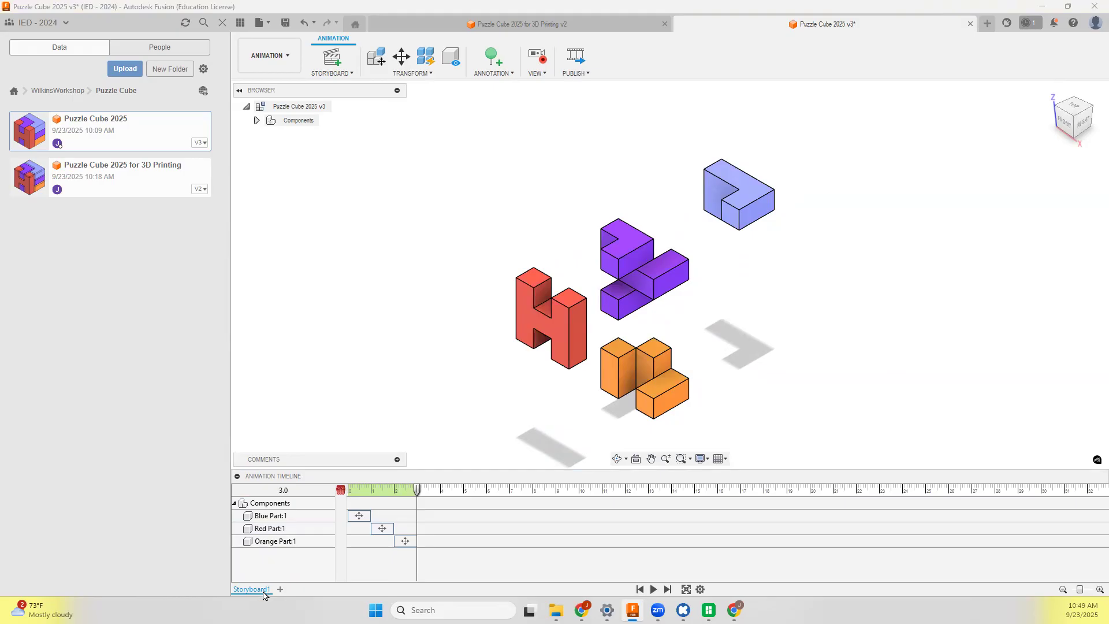
right_click(263, 594)
click(290, 559)
text(E)
text(xploded View)
key(Return)
click(285, 23)
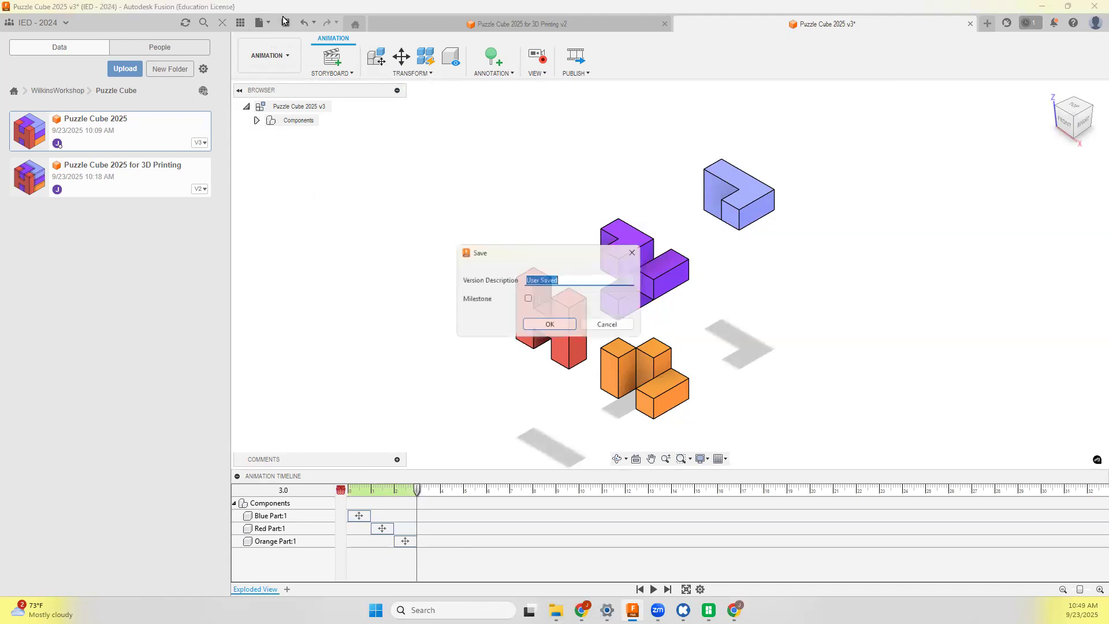
click(532, 327)
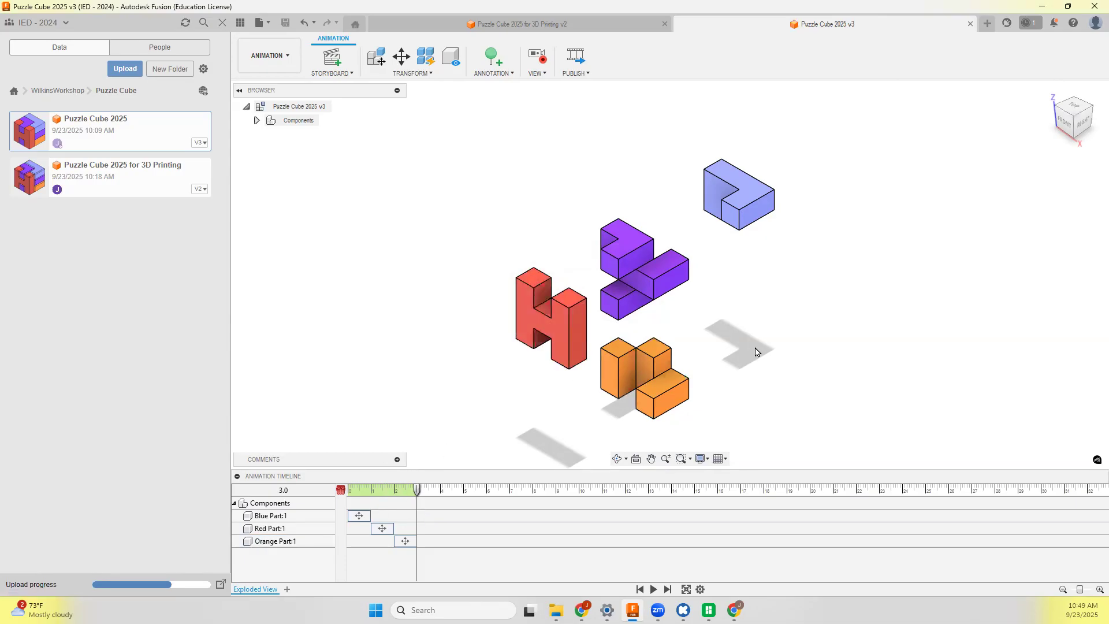
Orbit the exploded parts to a back view to record a camera move, and play the storyboard from the start.
shift+middle_drag(784, 362, 667, 363)
click(639, 589)
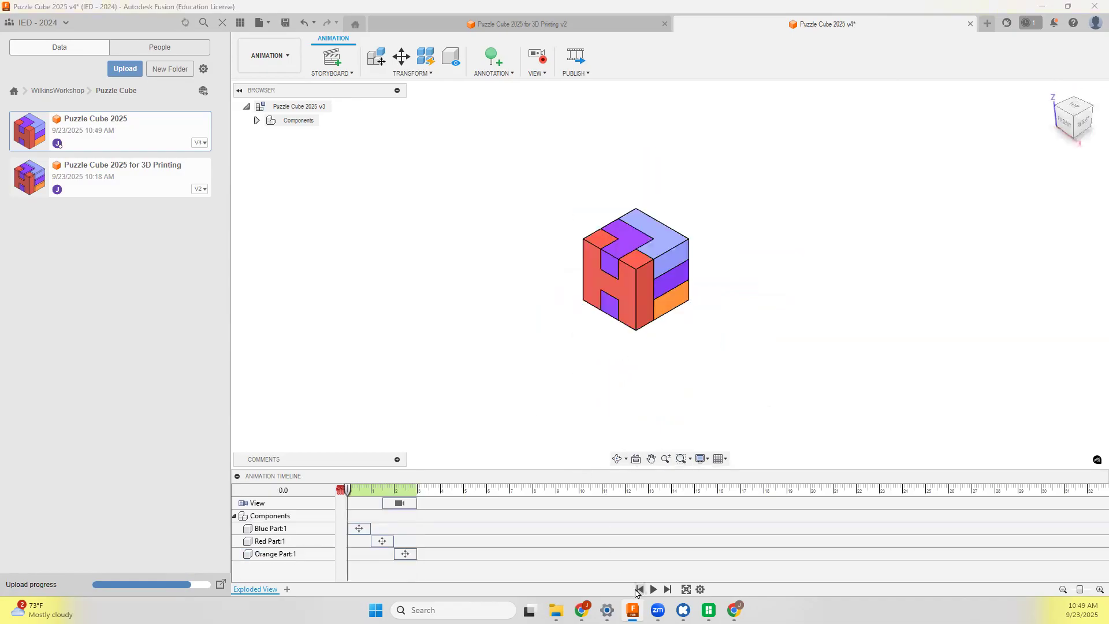
click(653, 589)
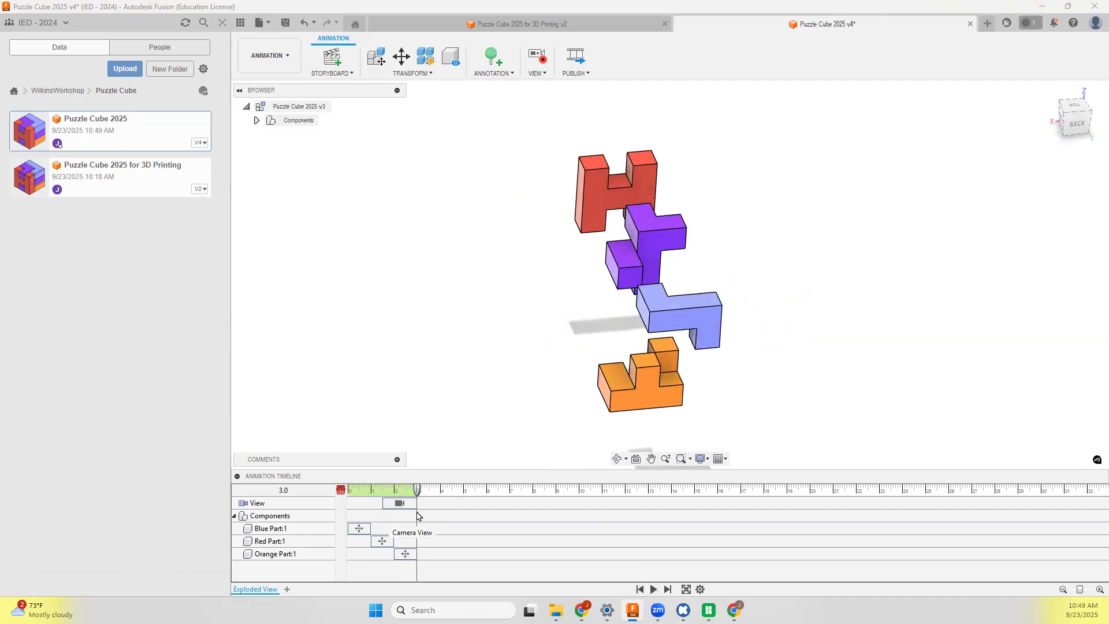
click(639, 589)
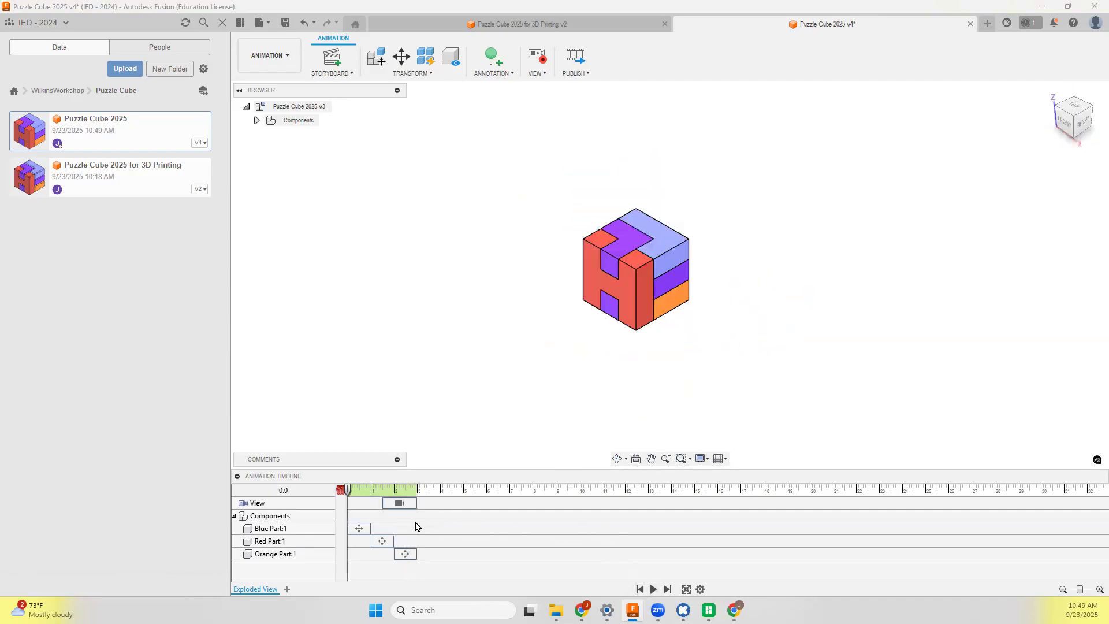
Shift the red part, orange part and camera view actions to the start of the timeline, and play the animation.
click(365, 528)
drag(381, 541, 351, 553)
drag(393, 502, 358, 503)
click(653, 589)
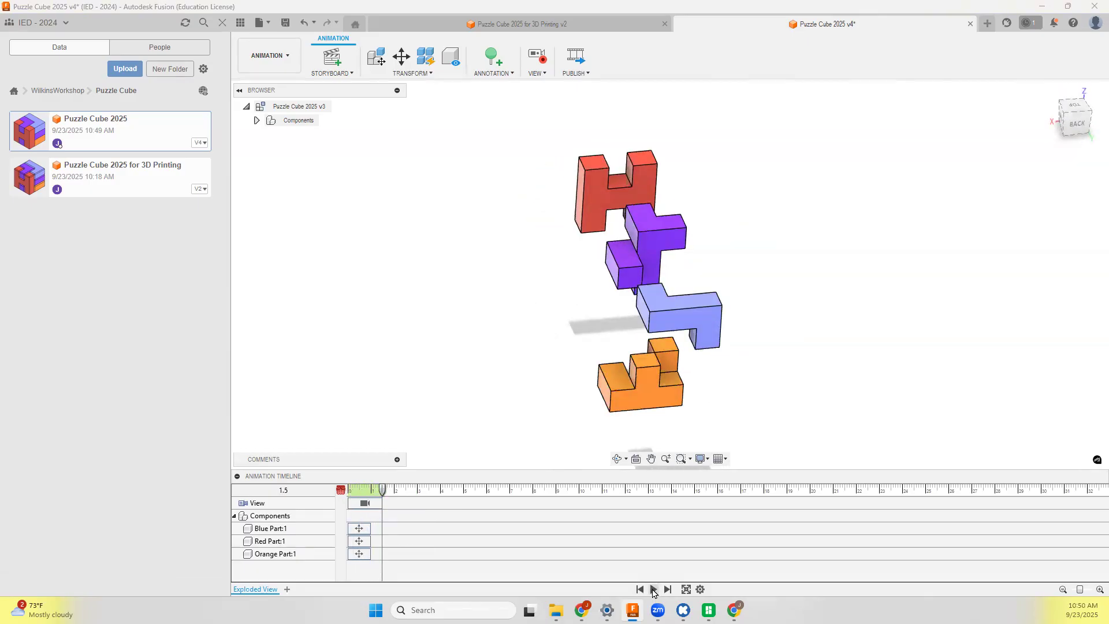
Extend the three component actions and the camera view action to about 3.1 seconds, and replay the animation.
click(640, 589)
drag(371, 528, 419, 556)
click(390, 518)
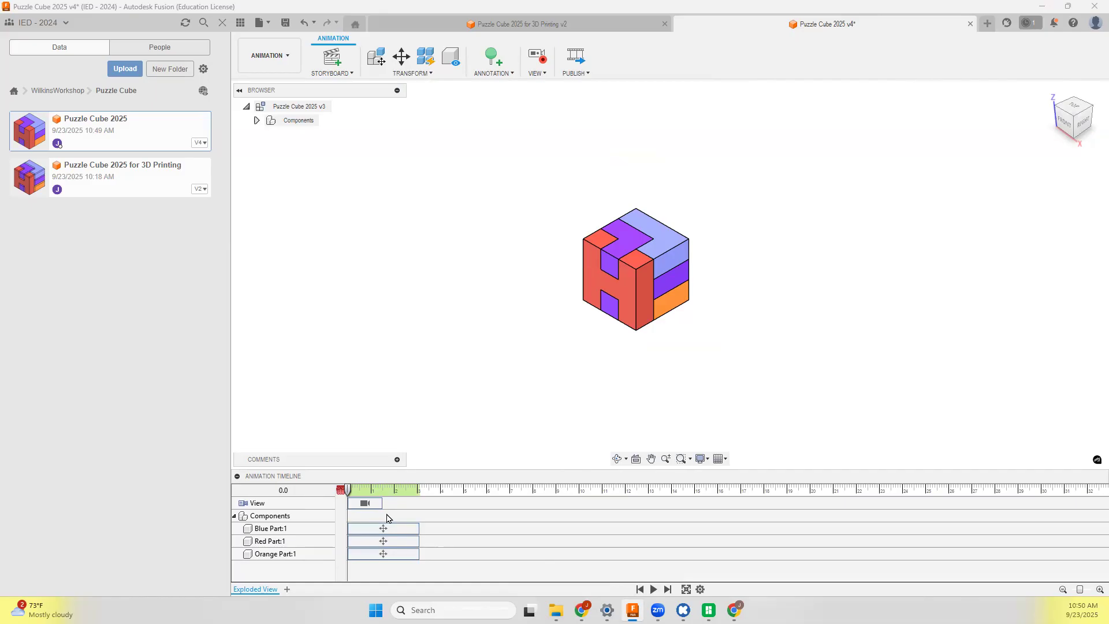
drag(382, 504, 420, 505)
click(424, 516)
click(650, 592)
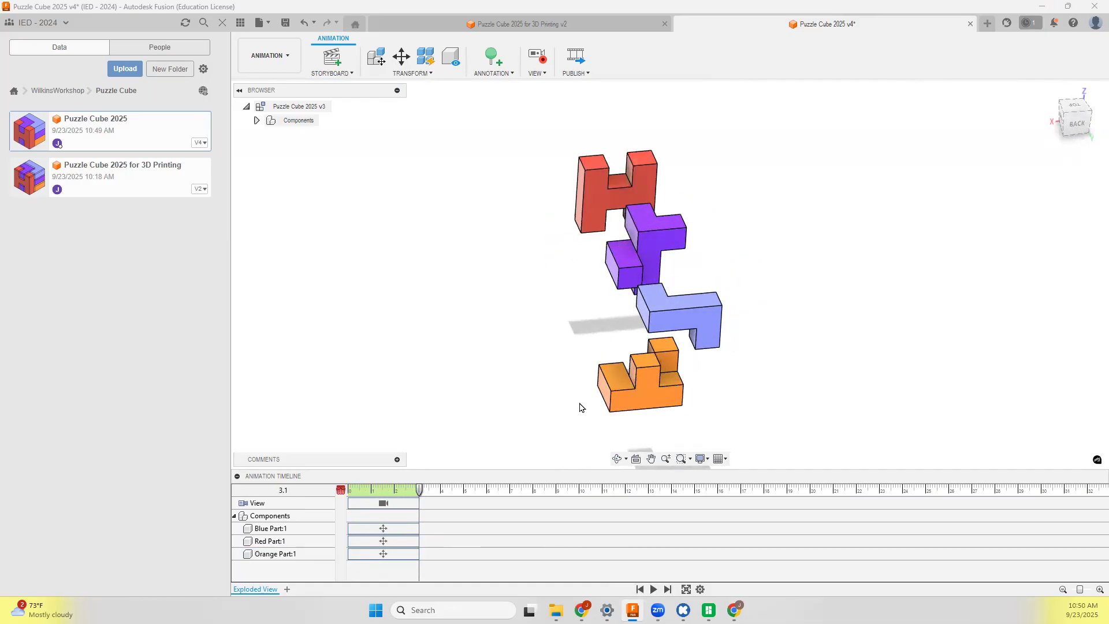
Try to delete the camera view action from the timeline.
click(406, 501)
key(Delete)
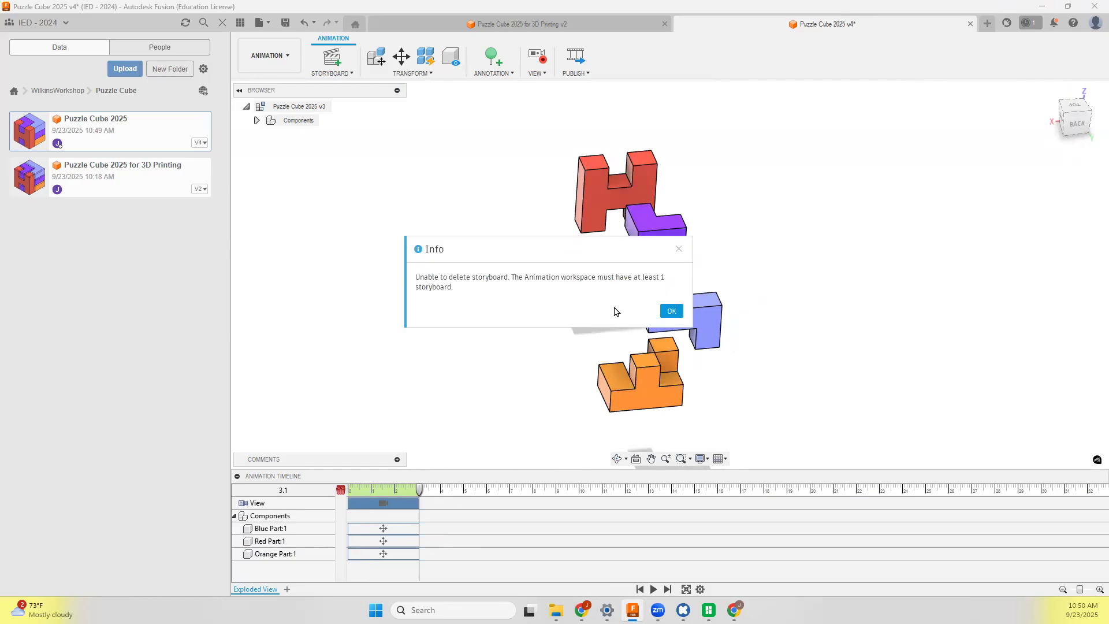
click(671, 311)
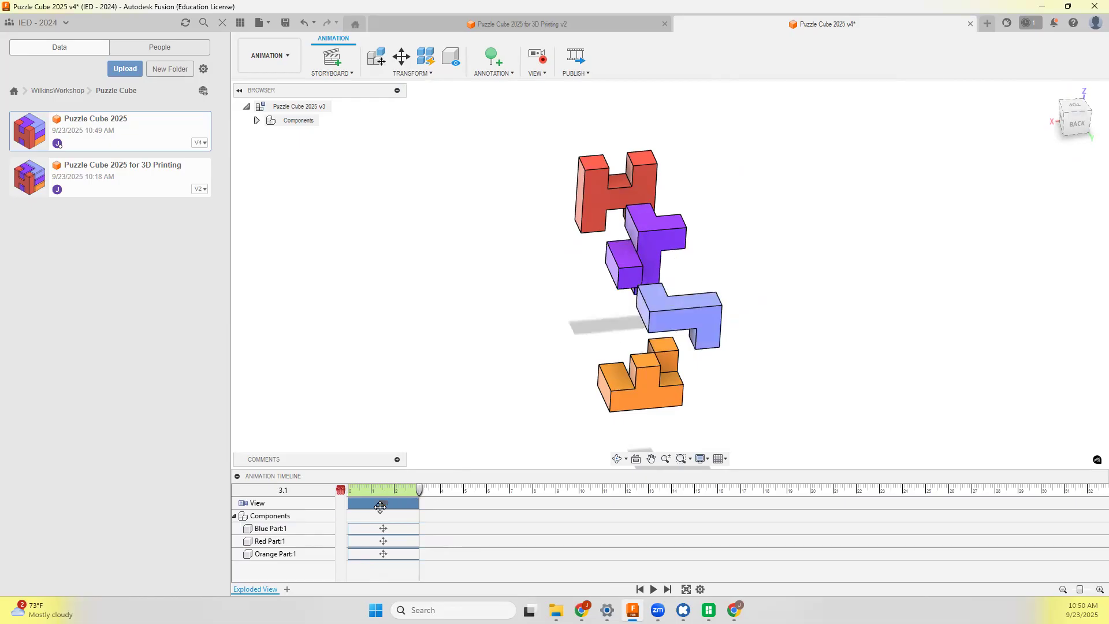
Return the exploded cube's camera to the home view, replay the storyboard, and save the design with the default version description.
shift+middle_drag(614, 411, 783, 325)
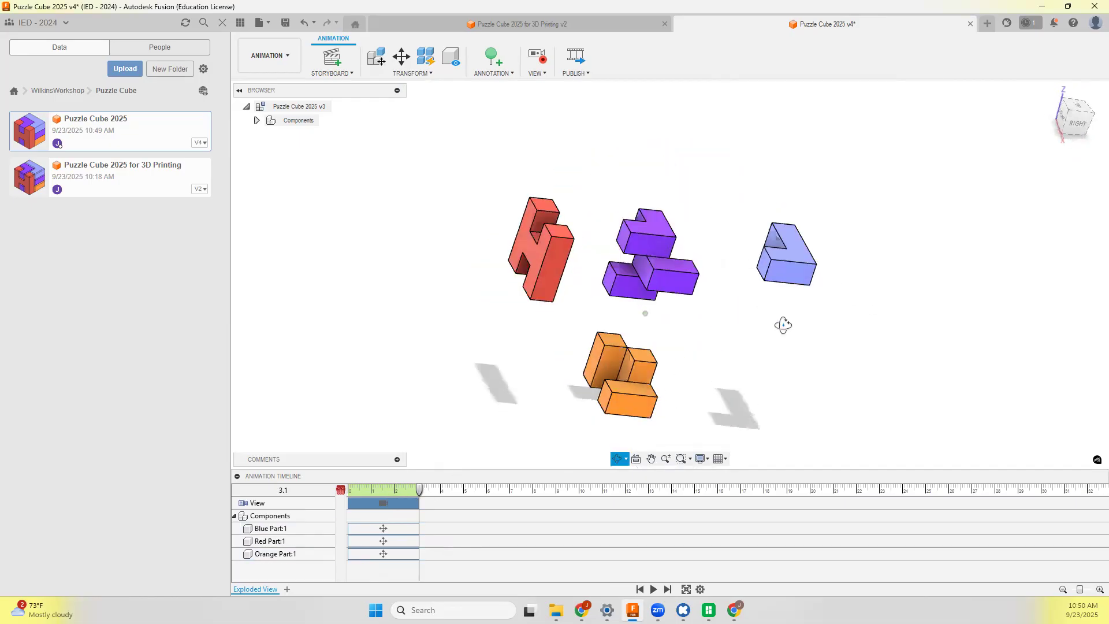
click(1049, 91)
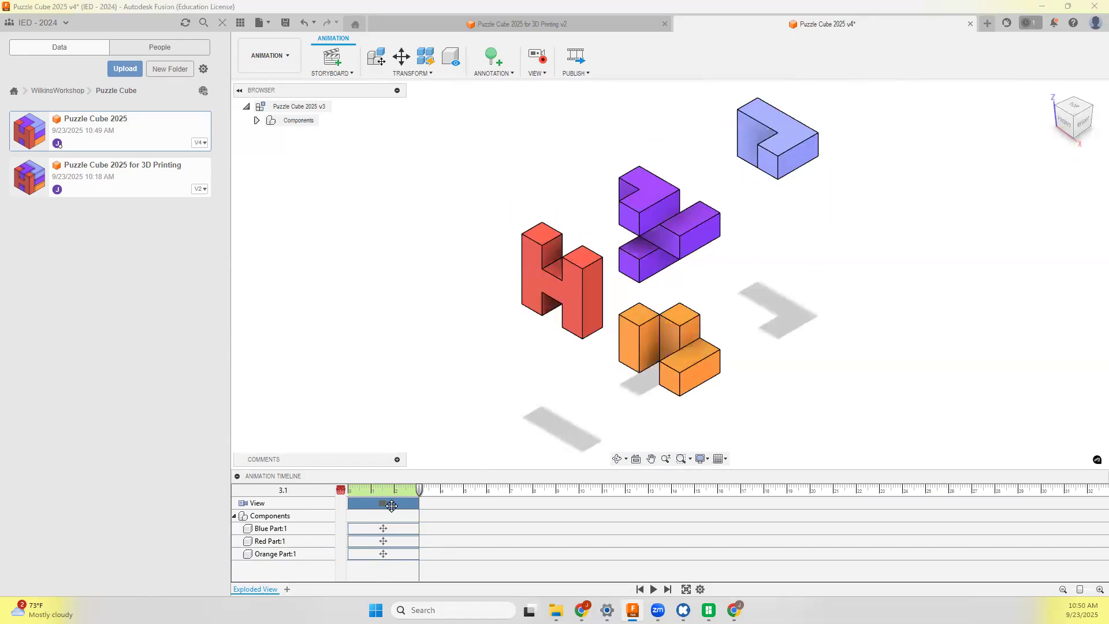
click(653, 589)
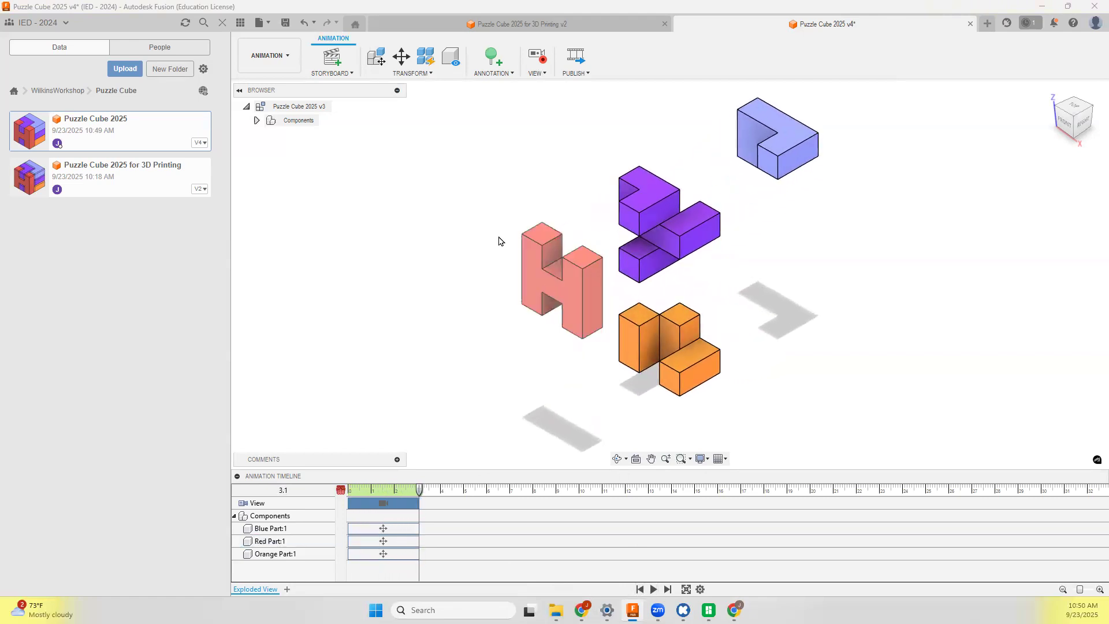
click(285, 22)
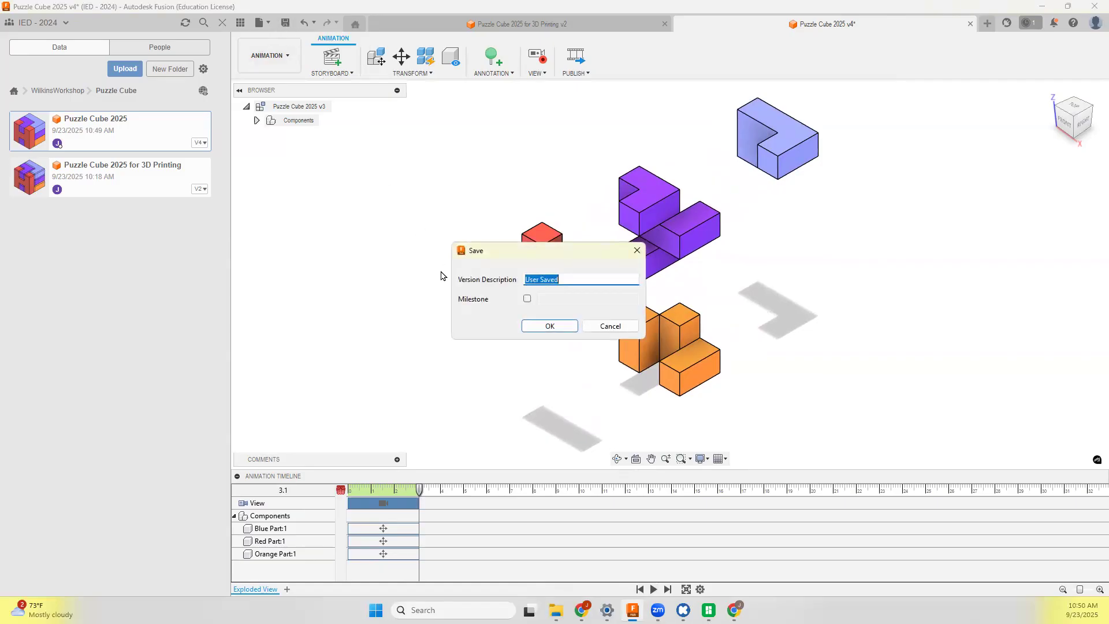
click(549, 326)
Create a manual drawing from the design with full assembly contents, ASME standard, inches and an A-size portrait sheet.
click(268, 55)
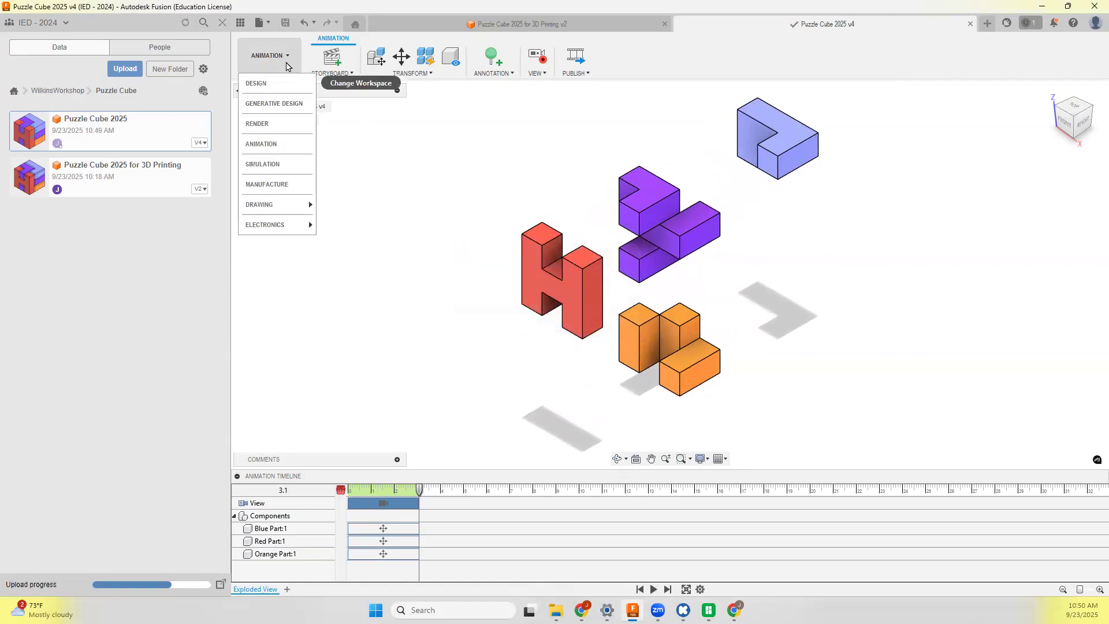
mouse_move(287, 211)
click(337, 205)
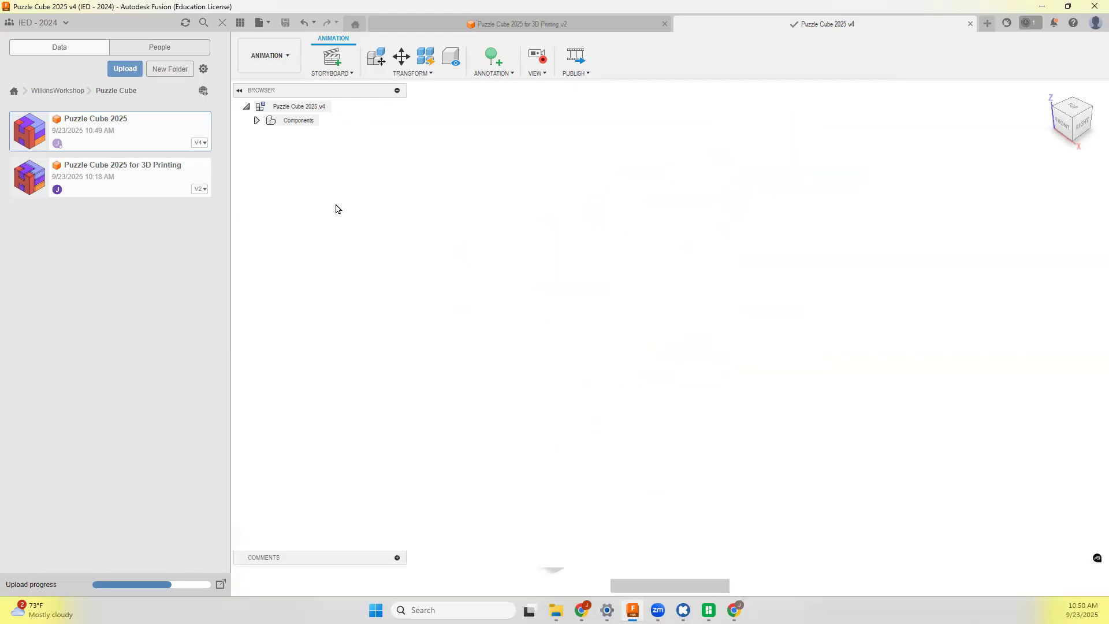
click(1034, 349)
click(1032, 366)
click(1030, 400)
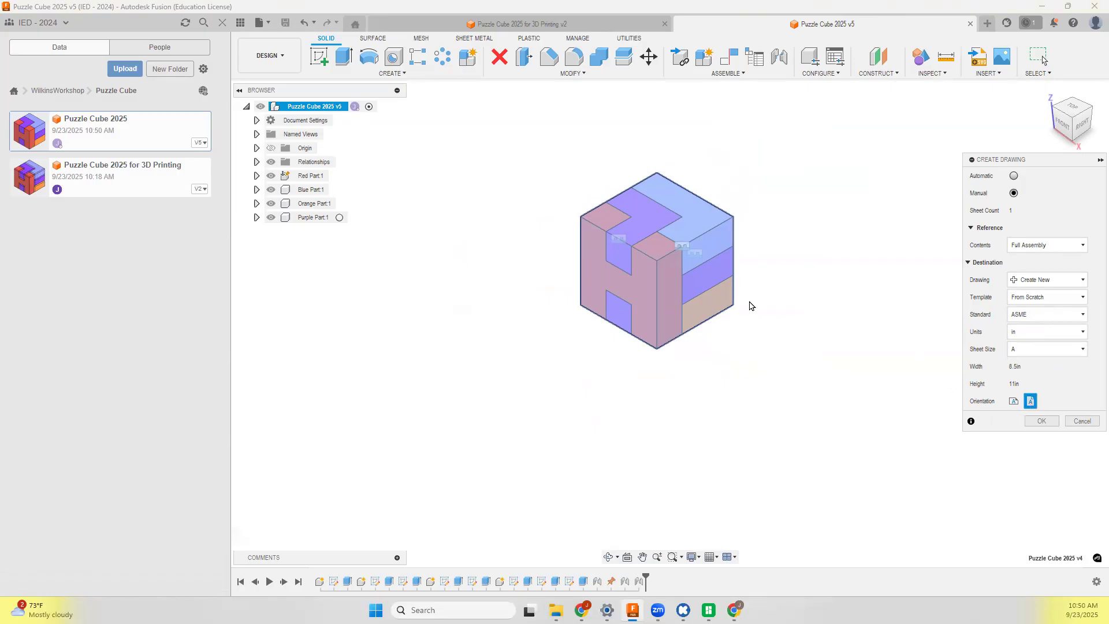
click(1060, 246)
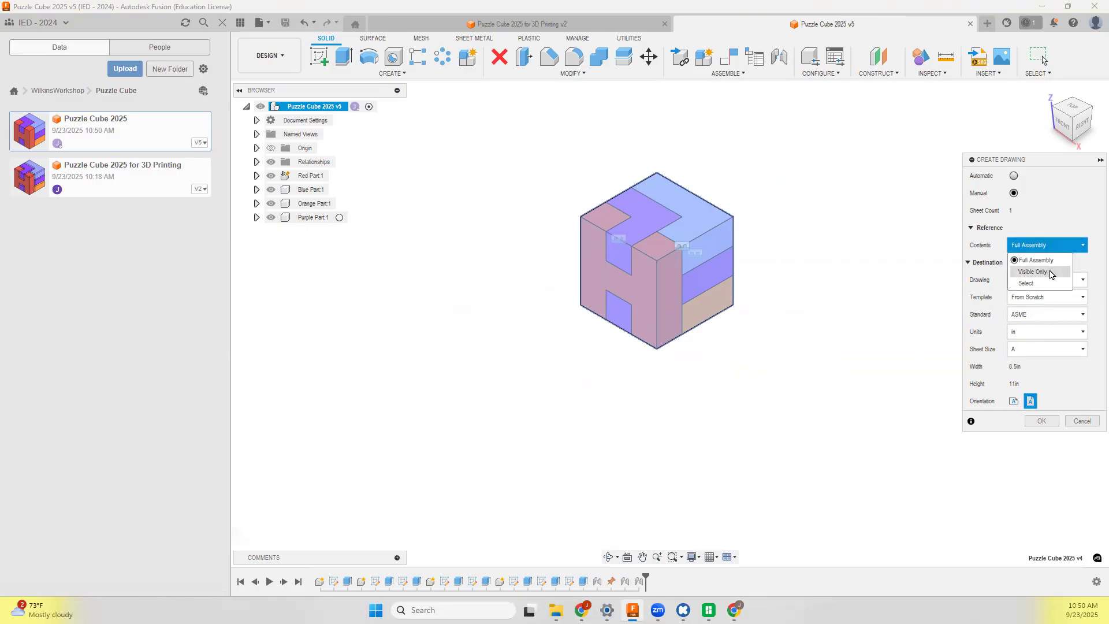
click(1045, 246)
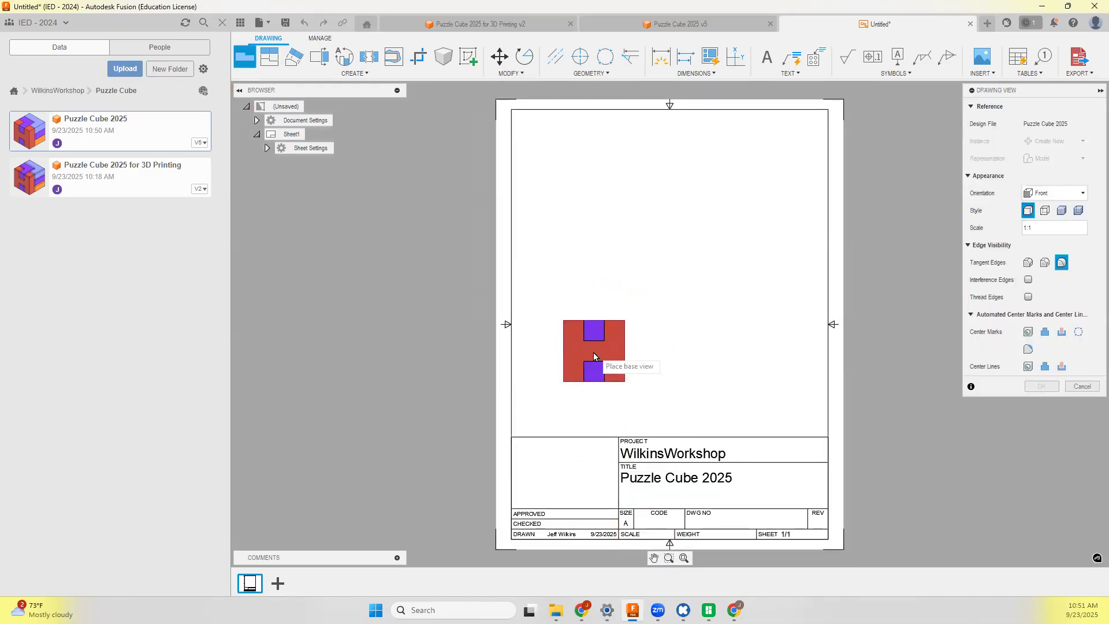
Set the base view's style to visible and hidden edges, and view the physical part in the OKIOCAM camera window before returning to the drawing.
click(1044, 211)
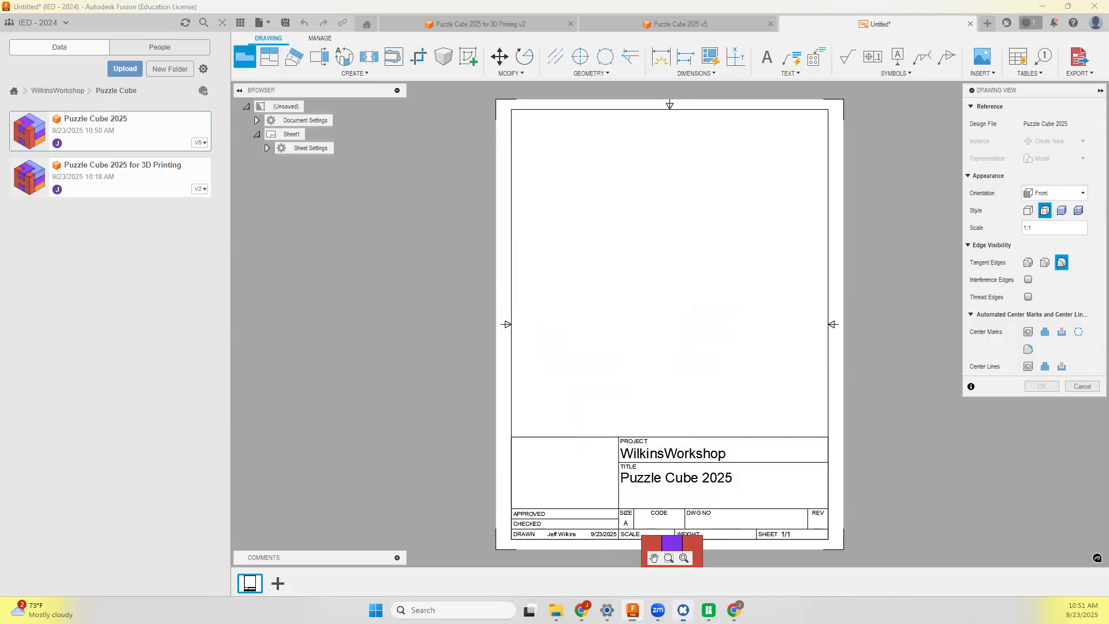
click(682, 609)
mouse_move(632, 610)
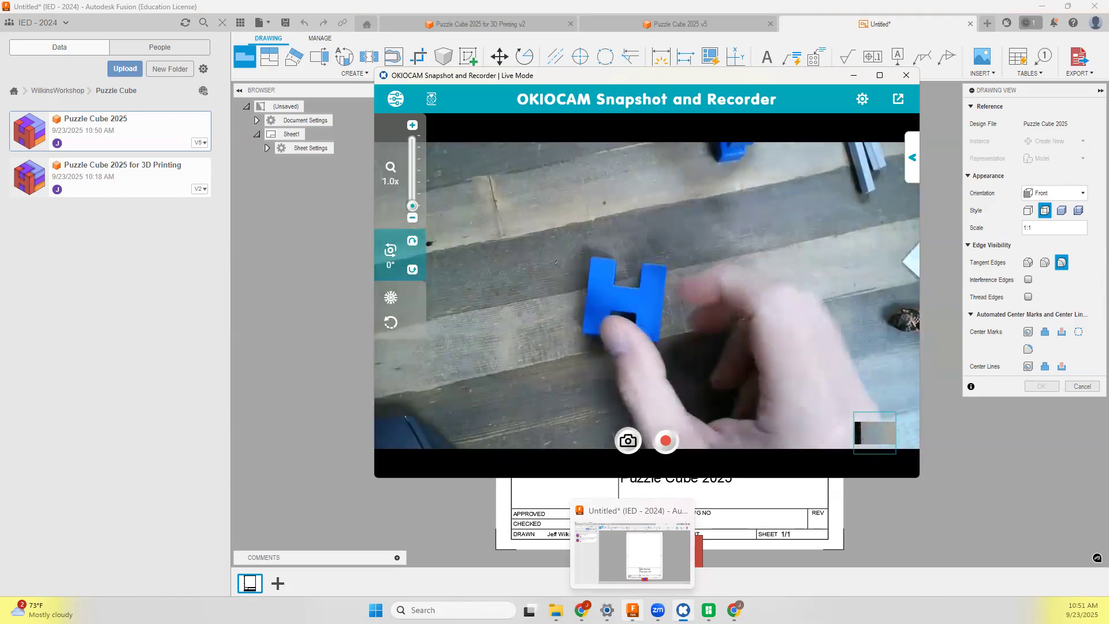
click(612, 518)
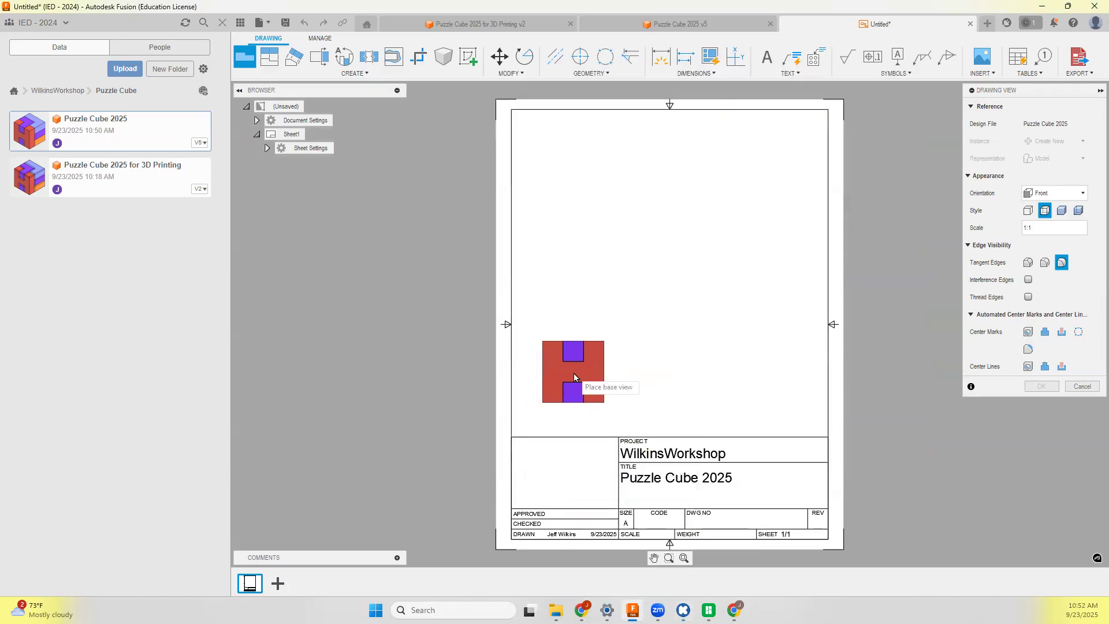
Place the front base view in the sheet's lower-left area above the title block, and set its scale to 1.5.
click(577, 370)
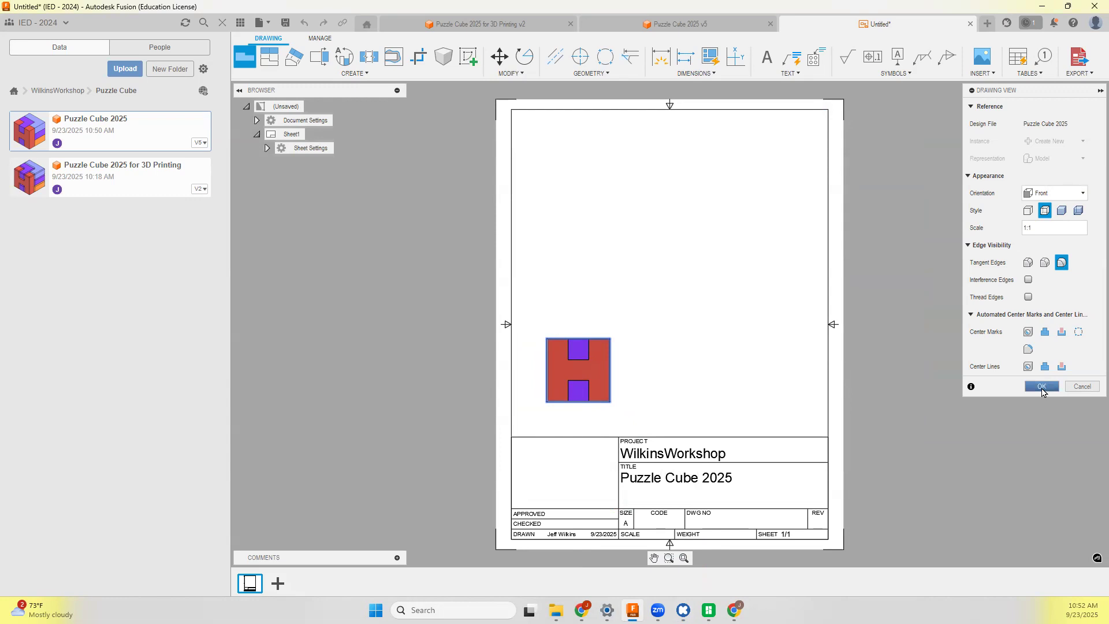
click(1042, 386)
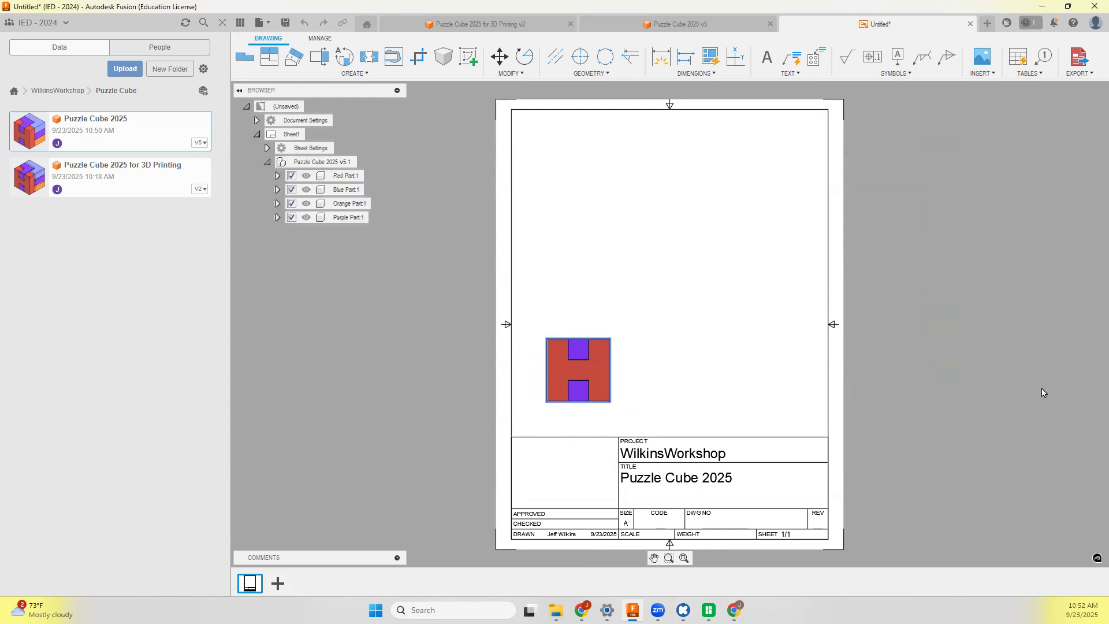
double_click(599, 397)
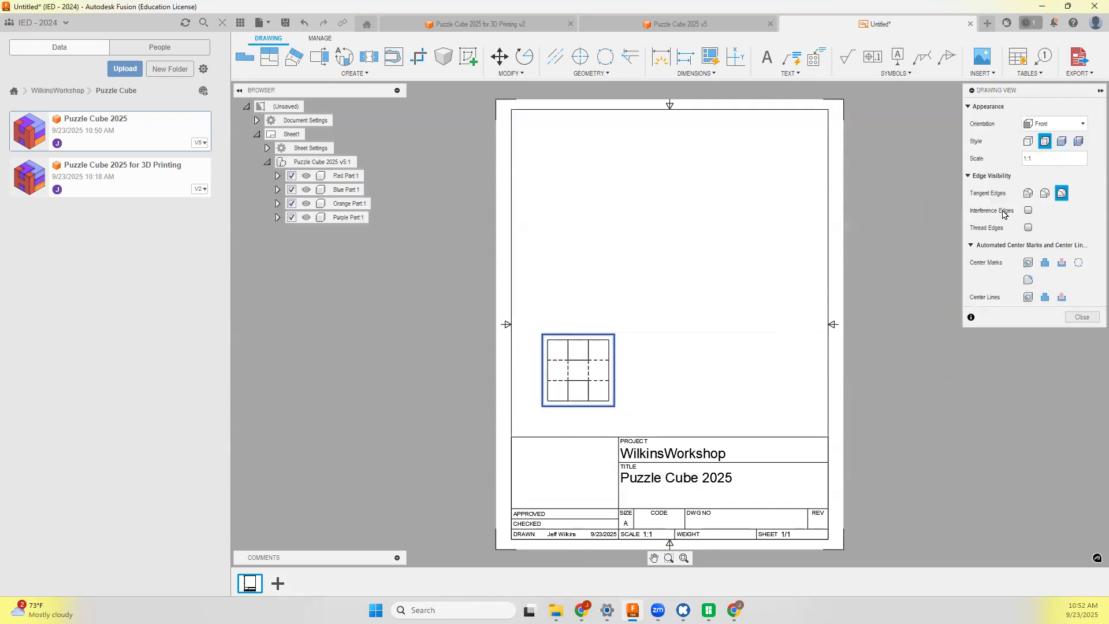
double_click(1034, 160)
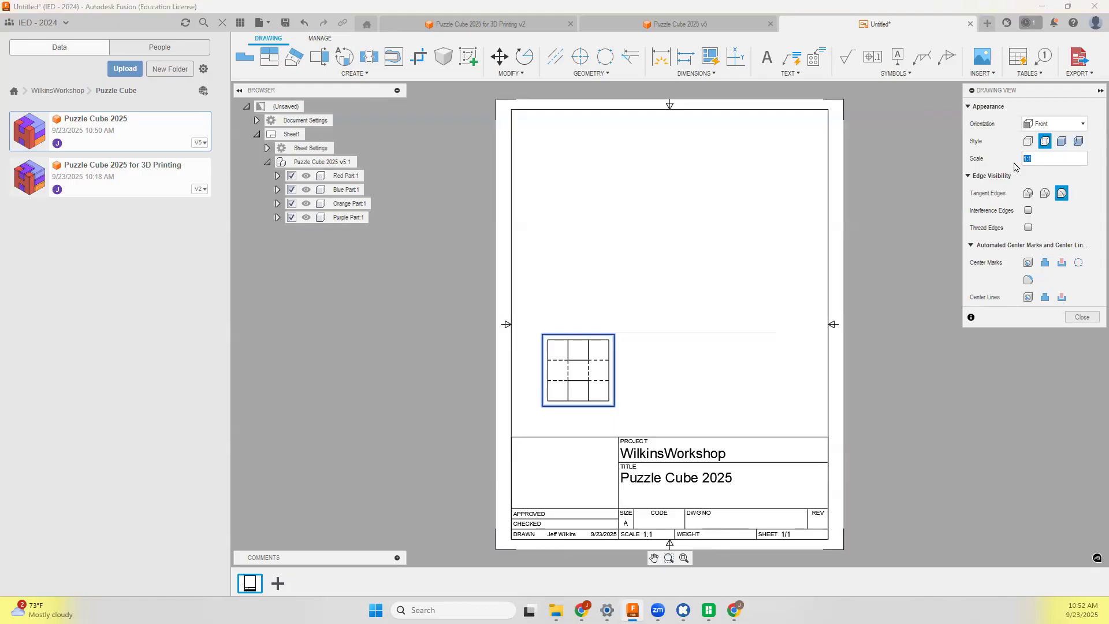
key(Return)
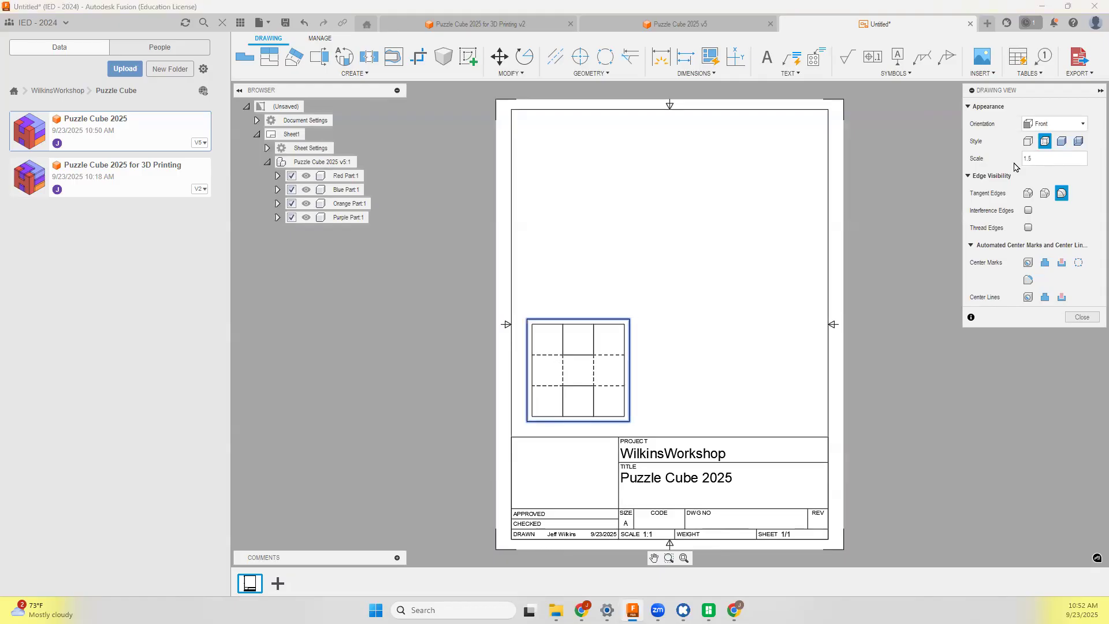
click(1074, 316)
Exclude the blue, orange and purple parts from the base view, and reposition the view slightly higher and farther right on the sheet.
drag(581, 385, 602, 378)
click(602, 379)
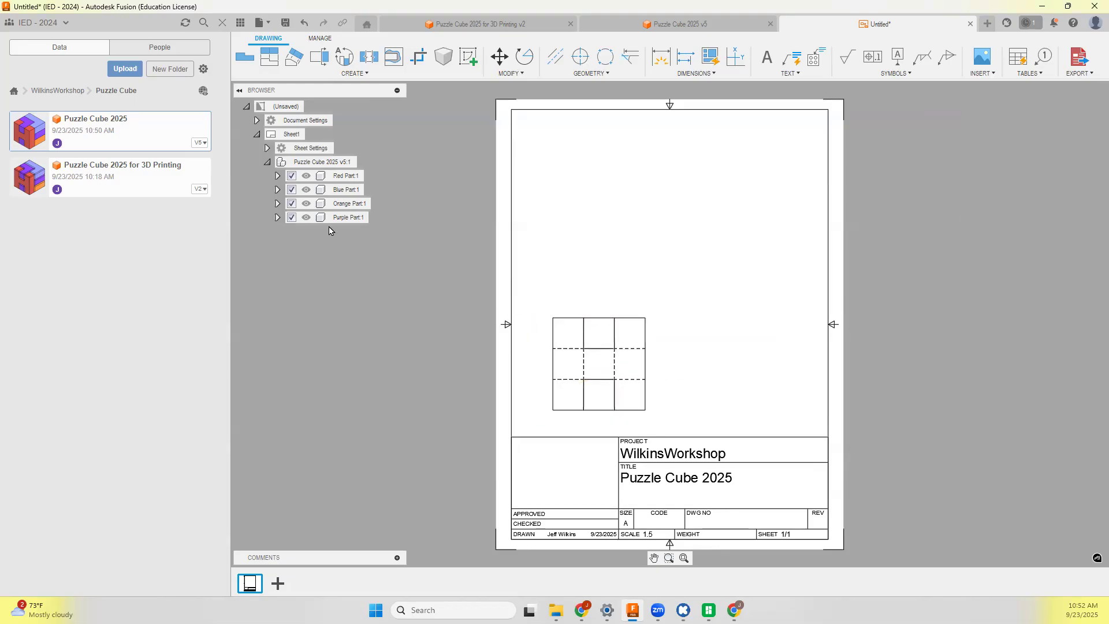
click(291, 190)
click(291, 203)
click(292, 217)
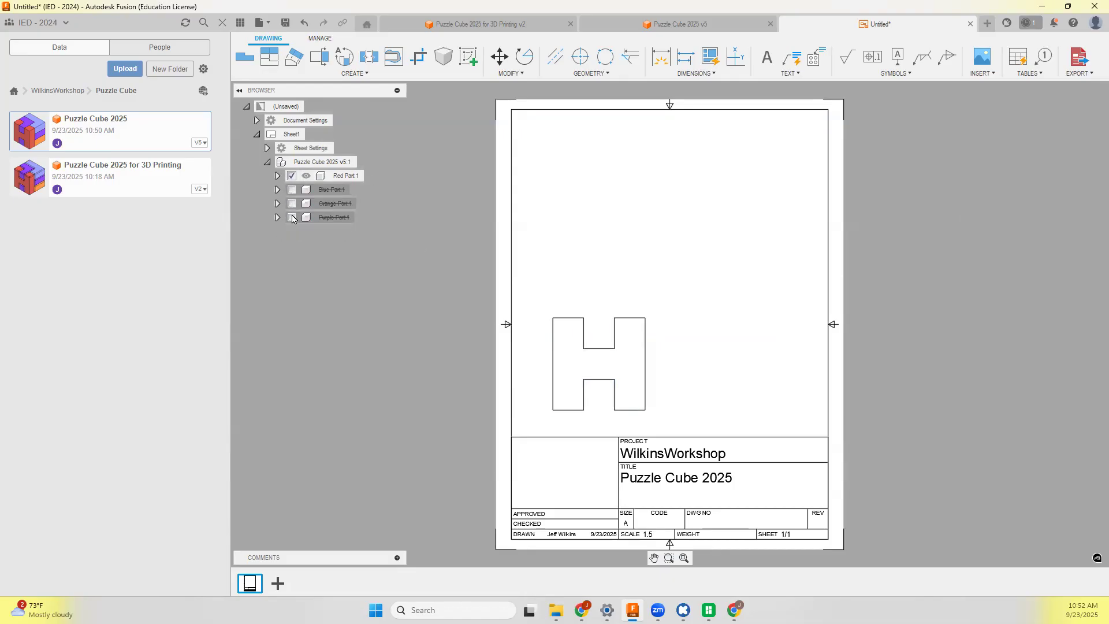
drag(618, 359, 621, 341)
click(621, 340)
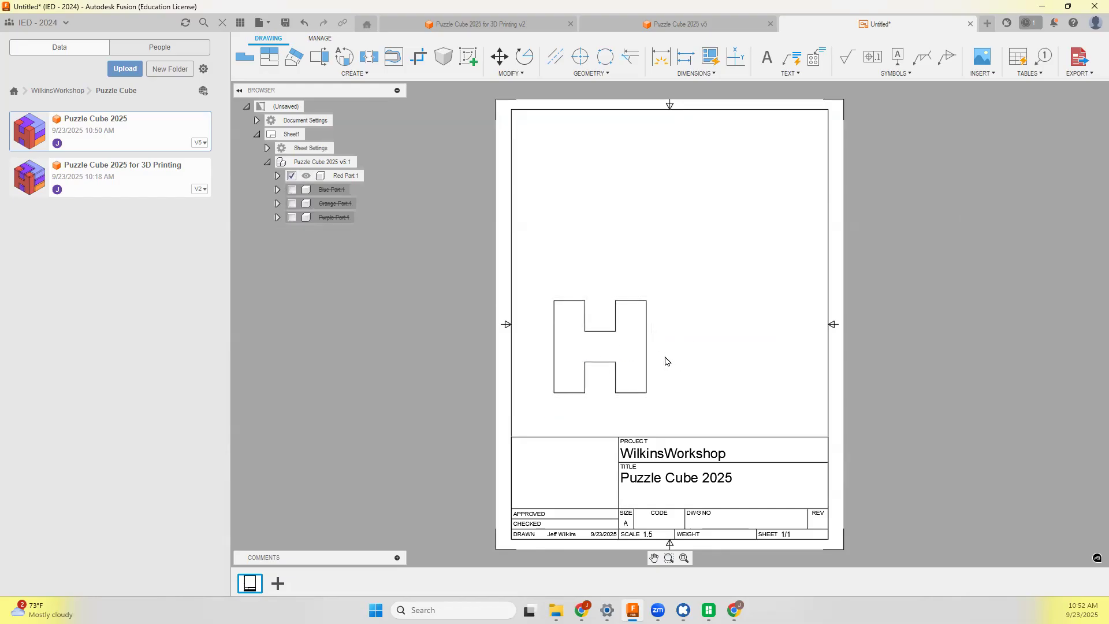
Project a top view, a right side view and an isometric view from the red part's front view.
click(615, 348)
click(268, 58)
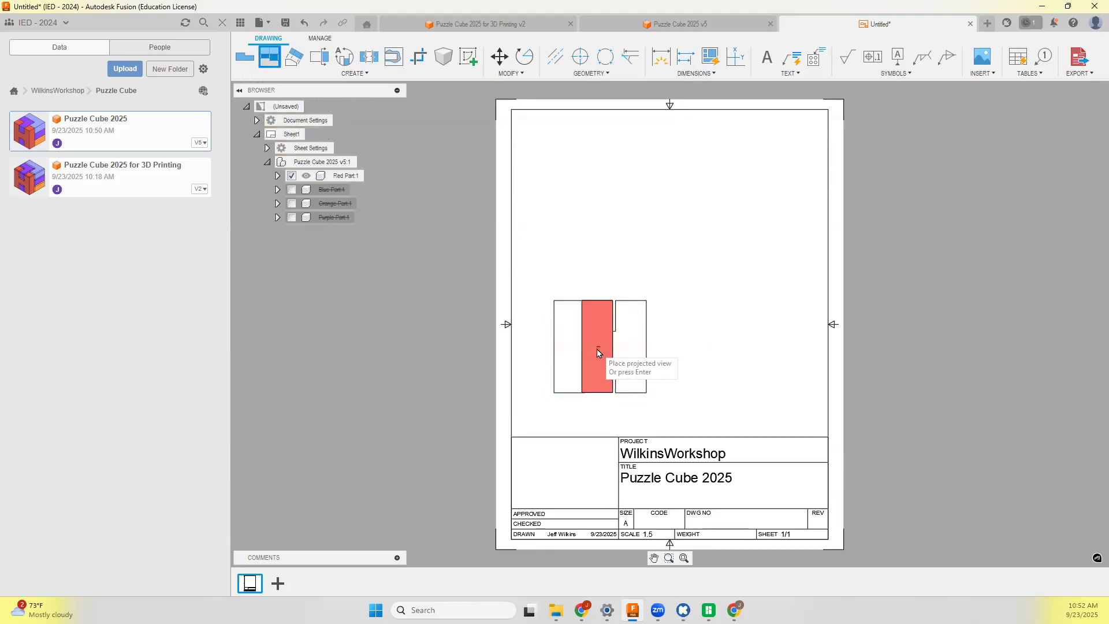
click(589, 169)
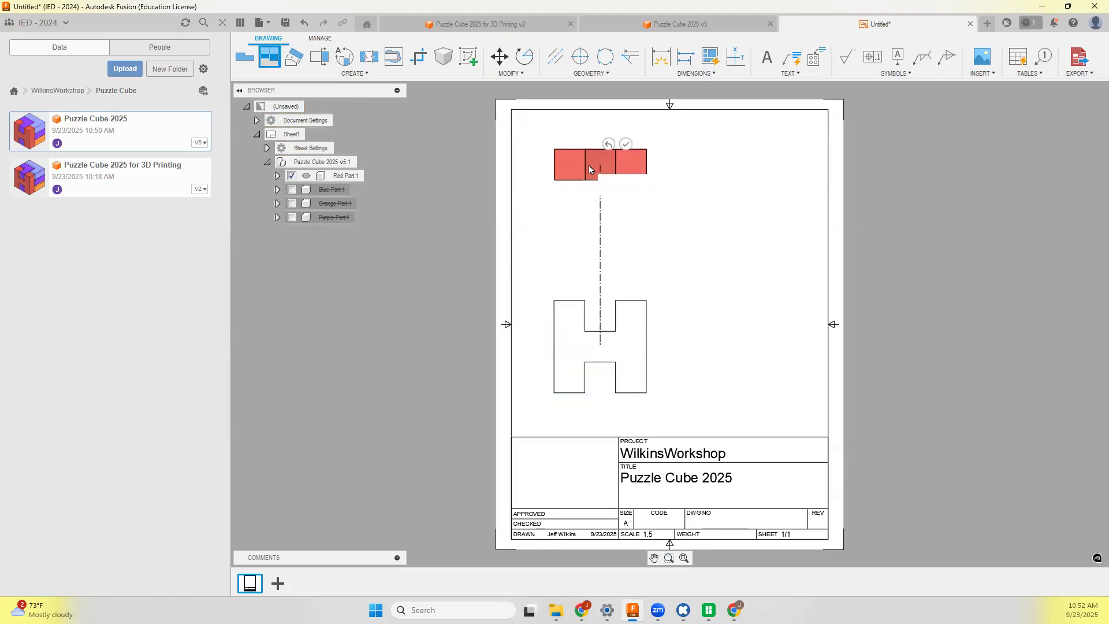
click(781, 346)
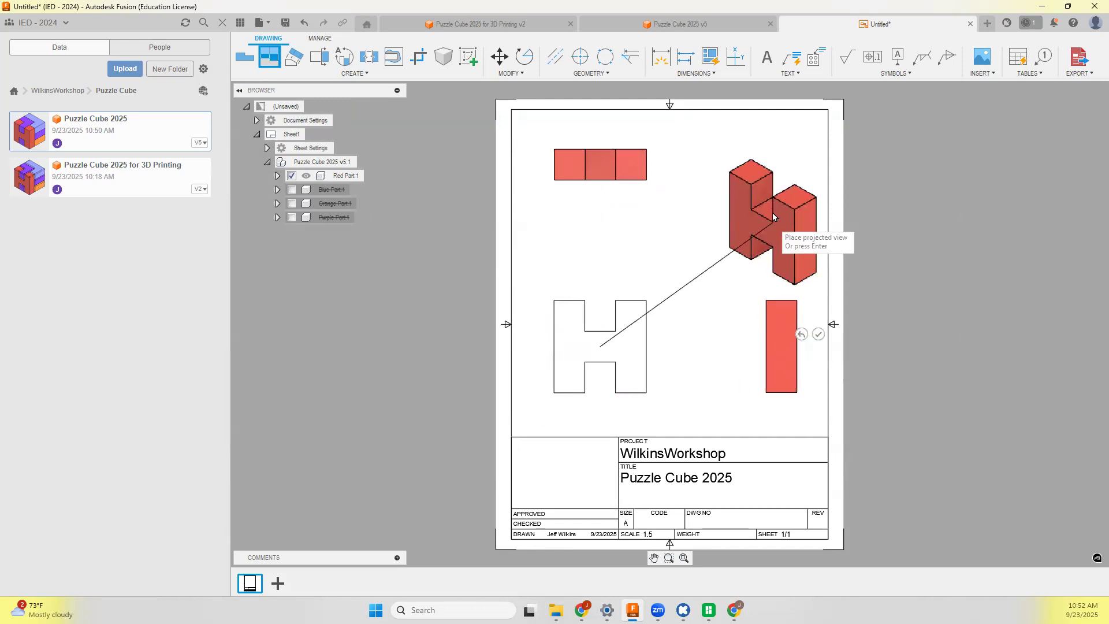
click(761, 194)
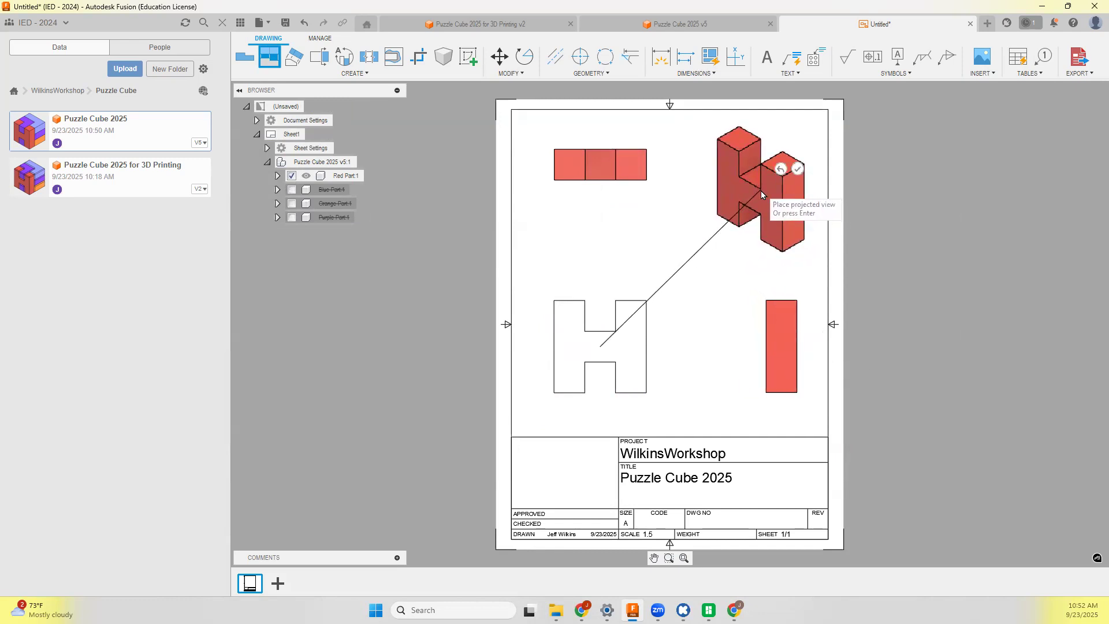
click(797, 169)
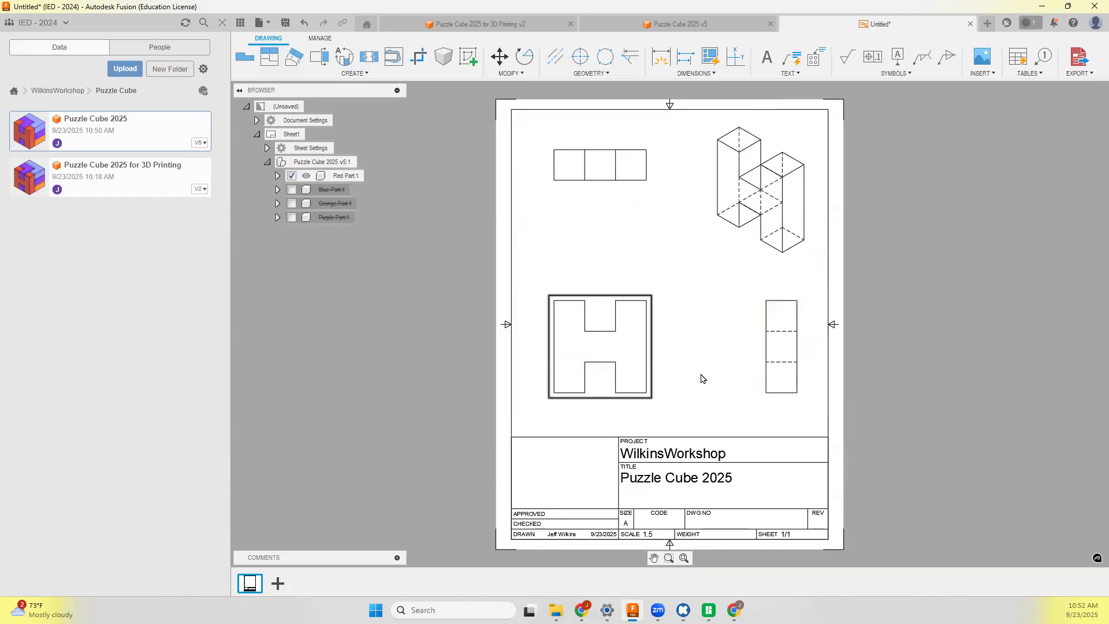
Change the isometric view's style to shaded.
click(763, 224)
double_click(763, 224)
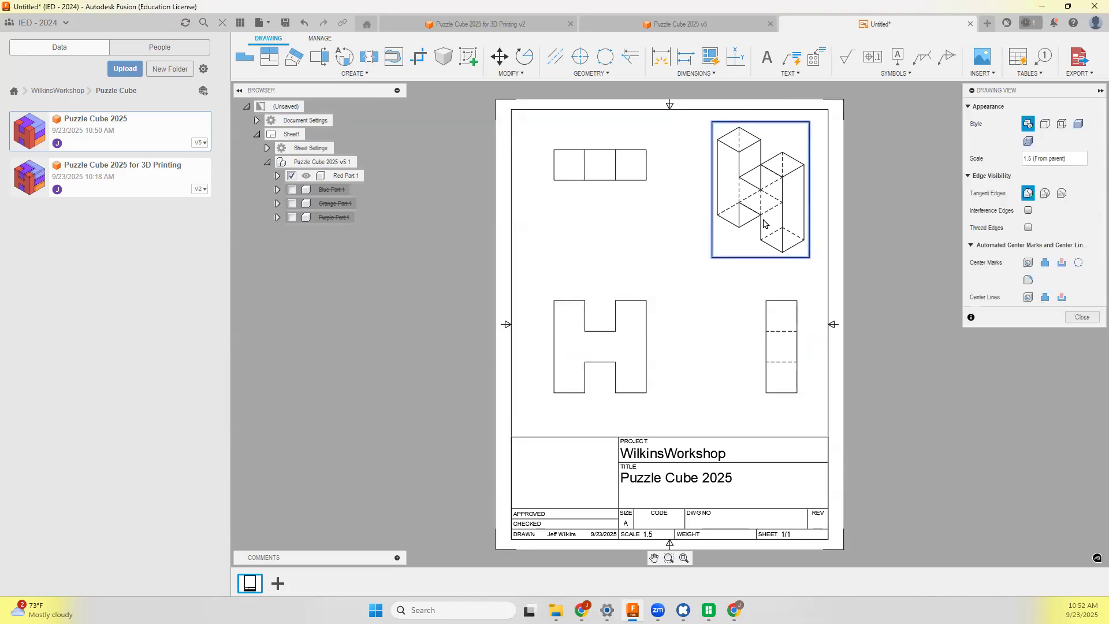
click(1077, 124)
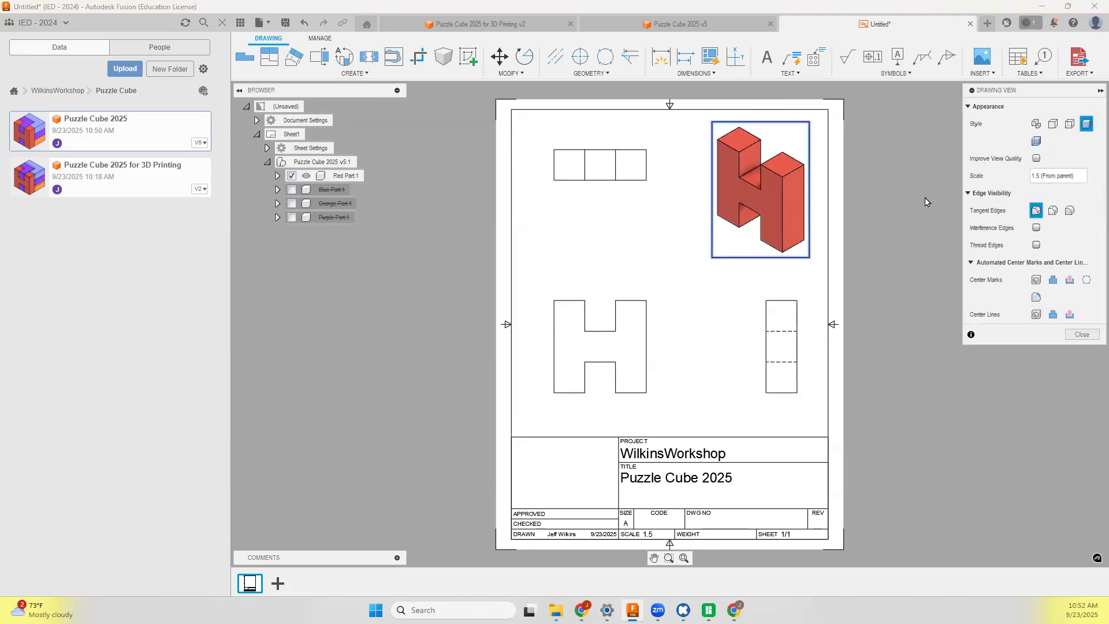
click(1081, 334)
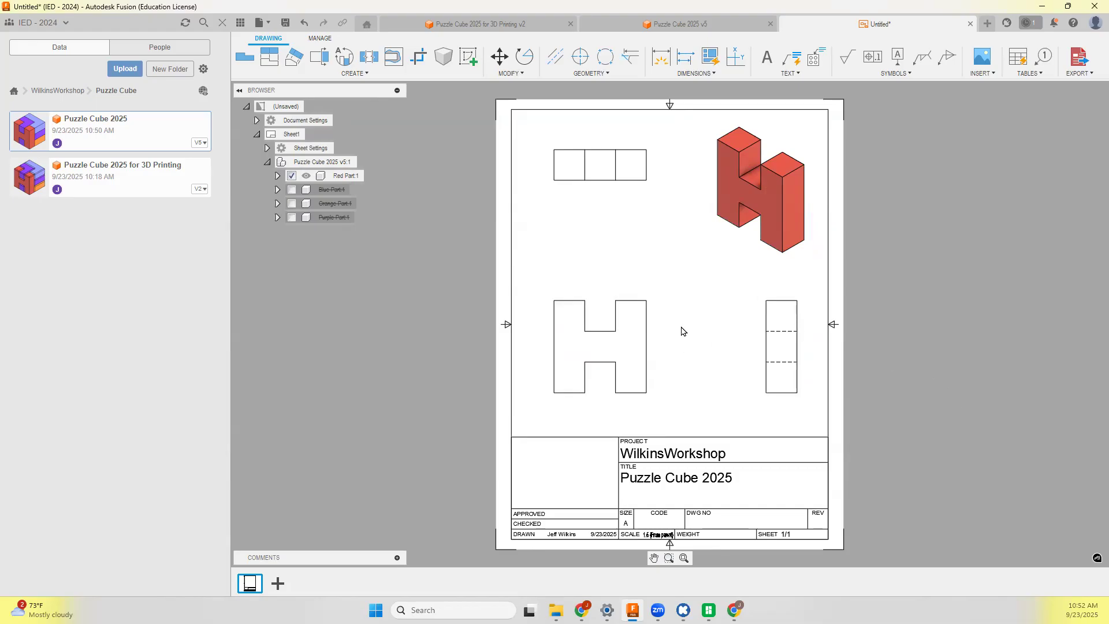
Examine the scale entry in the drawing's title block.
scroll(652, 543, down, 2)
scroll(653, 540, up, 6)
scroll(652, 536, up, 2)
scroll(650, 436, down, 3)
scroll(678, 432, up, 4)
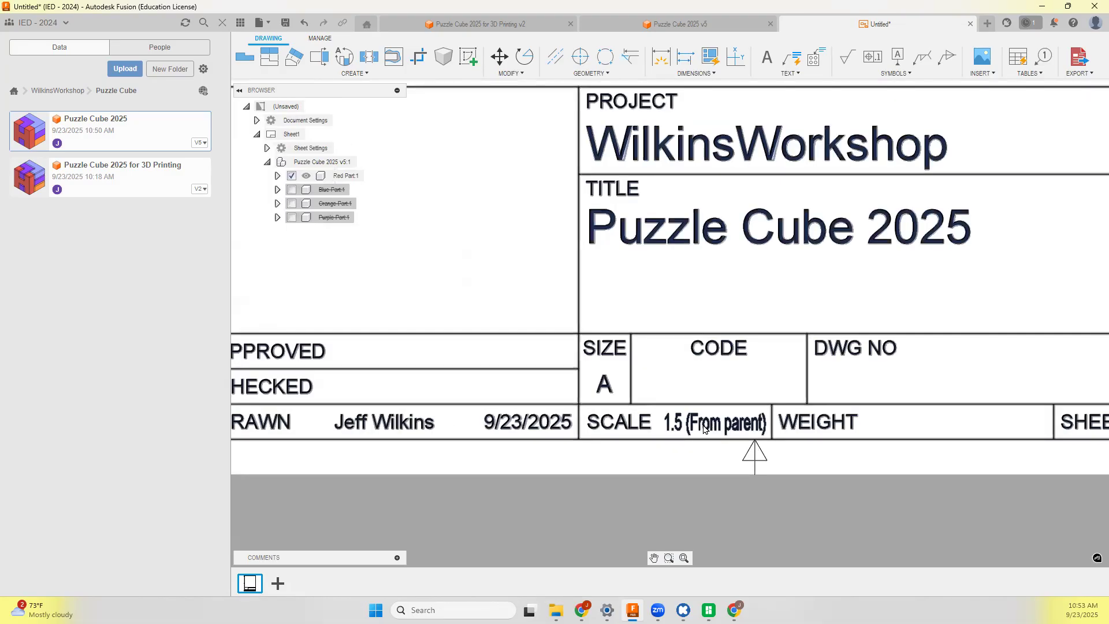
scroll(719, 426, down, 3)
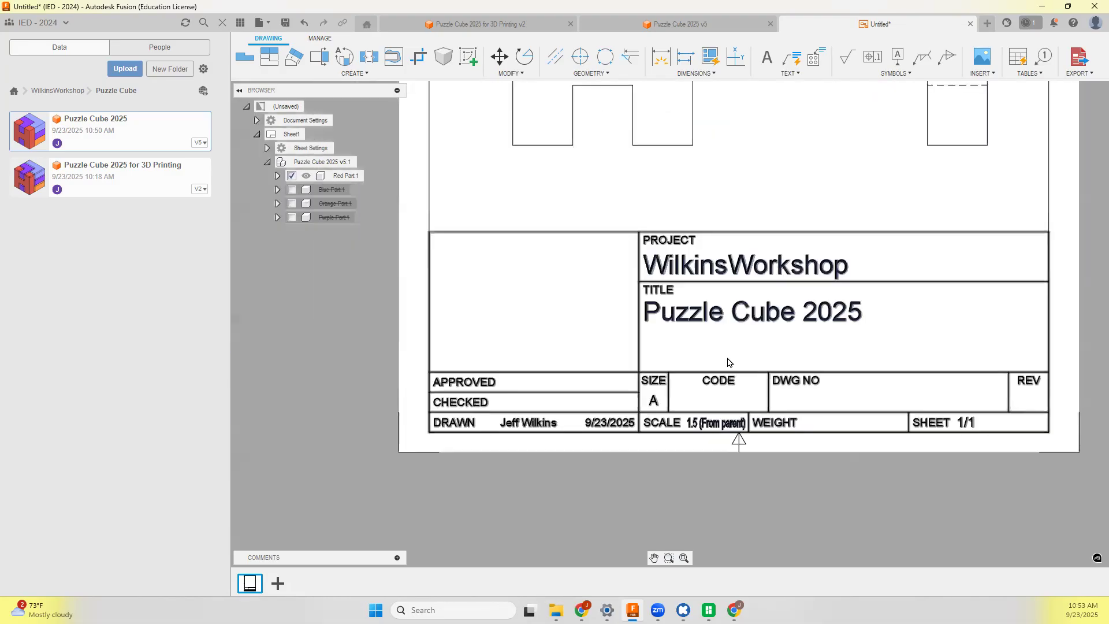
scroll(739, 312, down, 2)
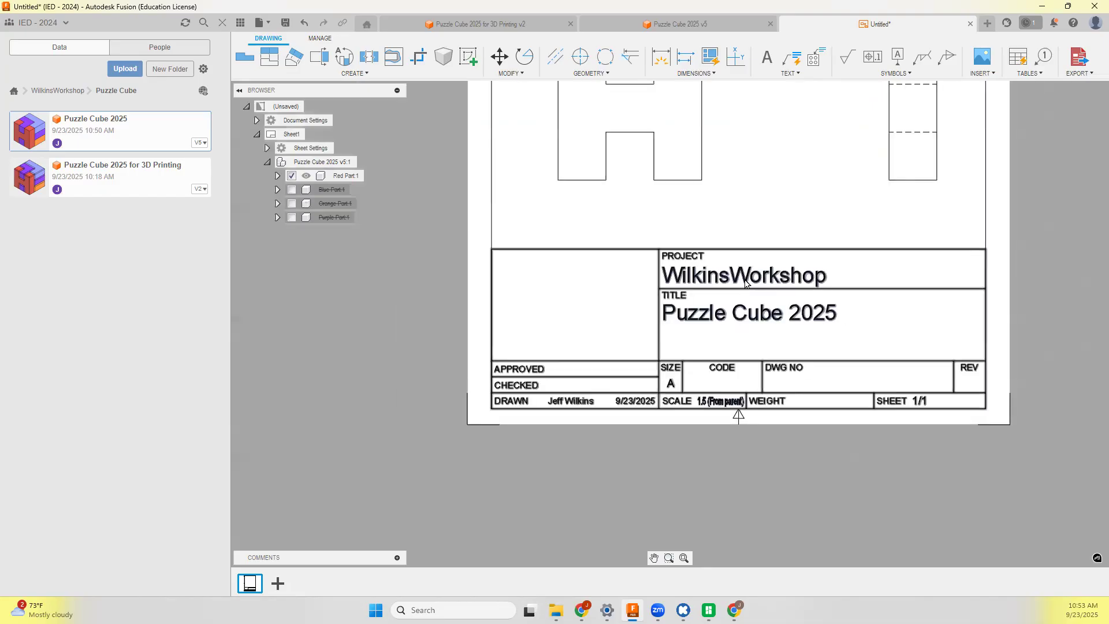
Set the title block's project attribute to "Puzzle Cube 2025".
double_click(745, 283)
click(718, 264)
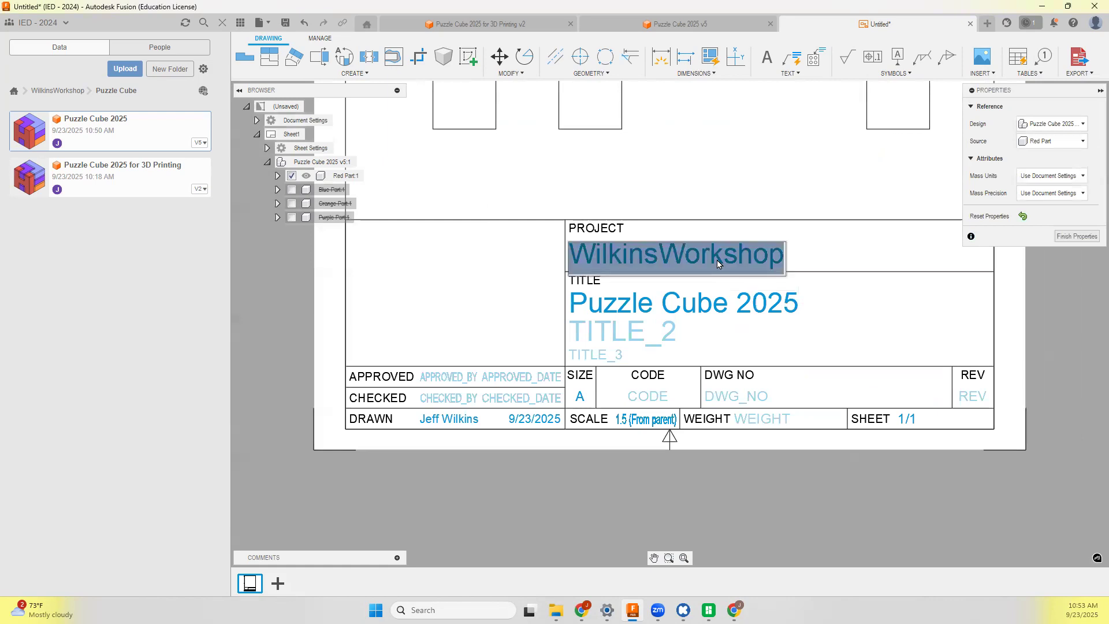
click(710, 309)
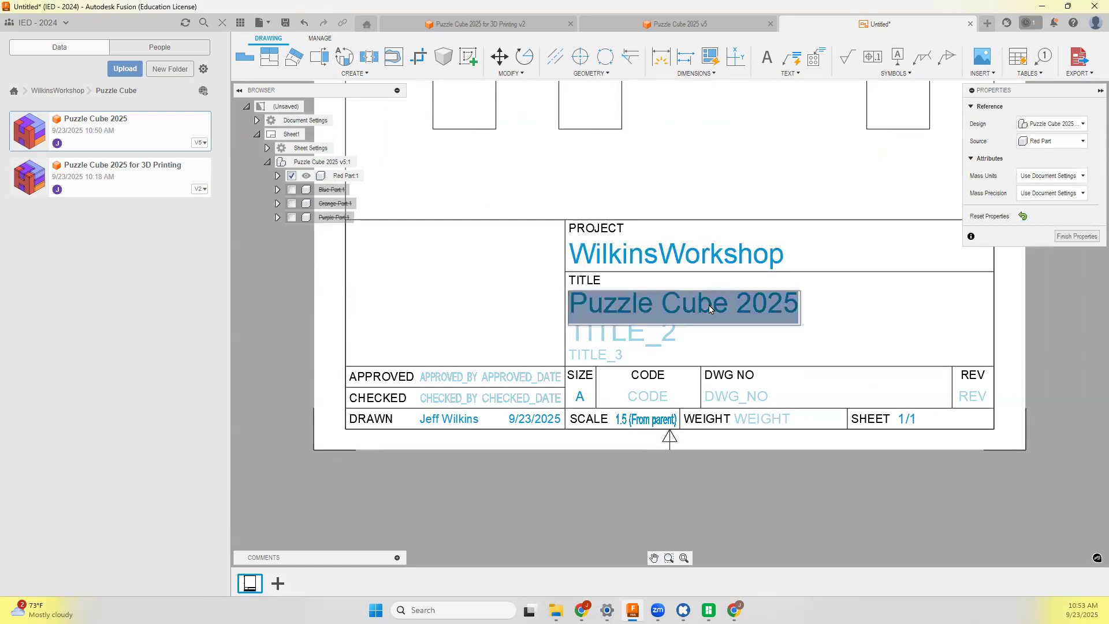
click(696, 263)
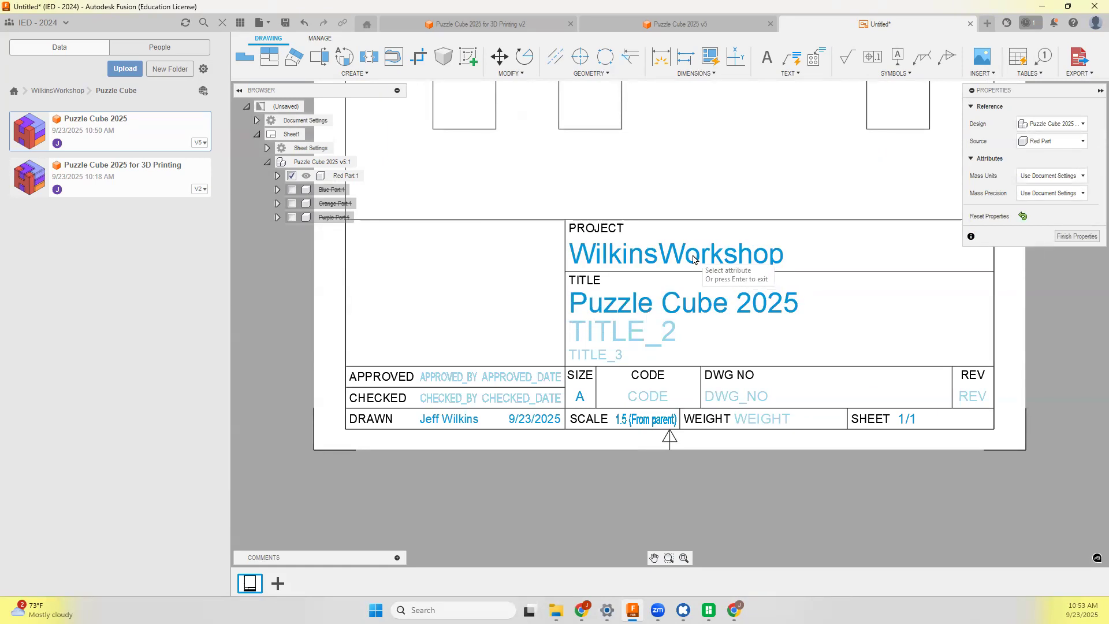
click(693, 255)
double_click(693, 253)
text(Puzzle Cube 2025)
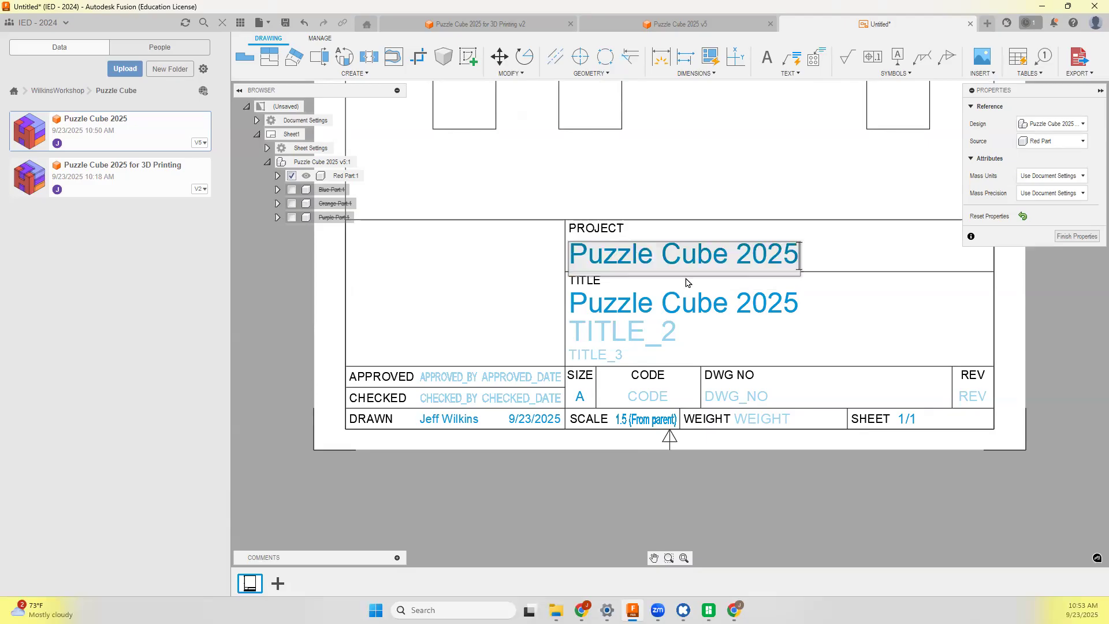
Set the title block's title to "Red Part" and finish editing its properties.
click(675, 312)
click(674, 314)
double_click(673, 314)
text(Red Part)
key(Return)
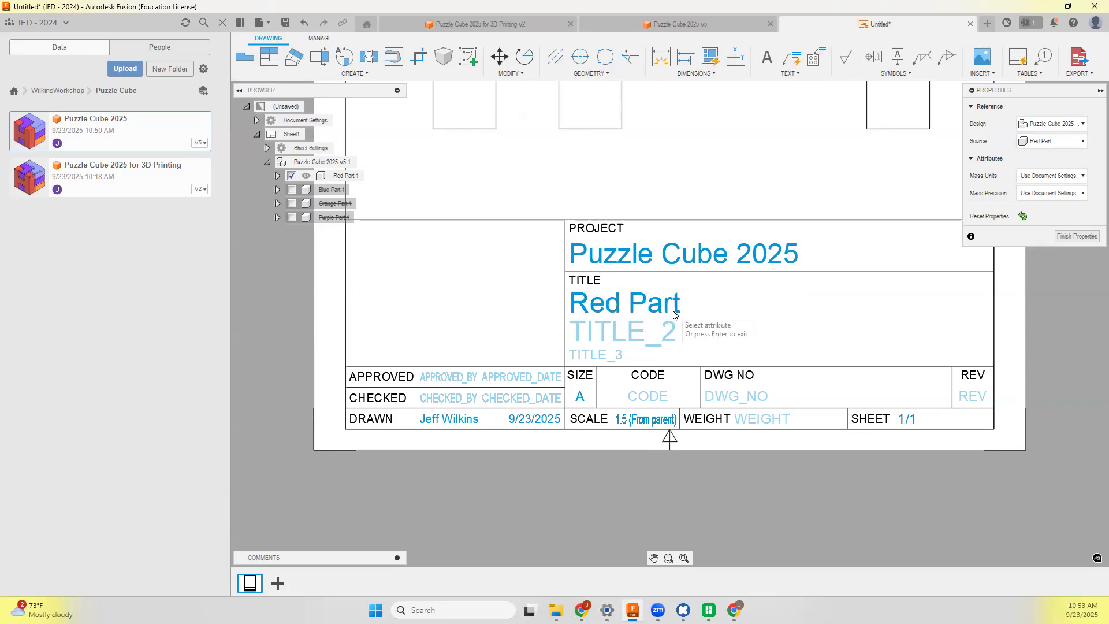
click(1076, 236)
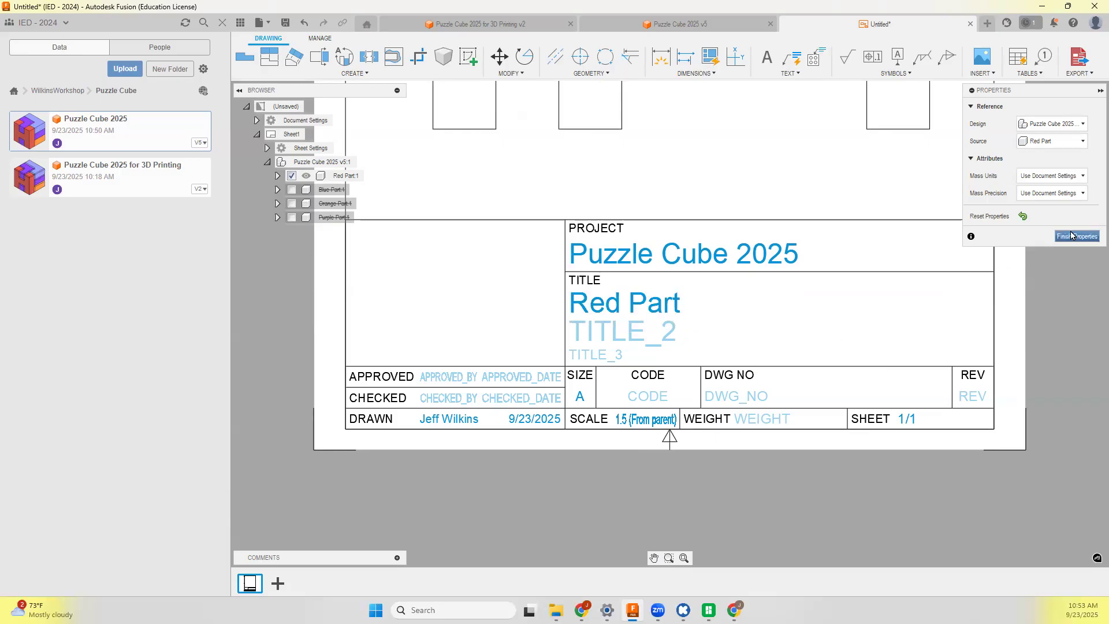
scroll(770, 428, down, 5)
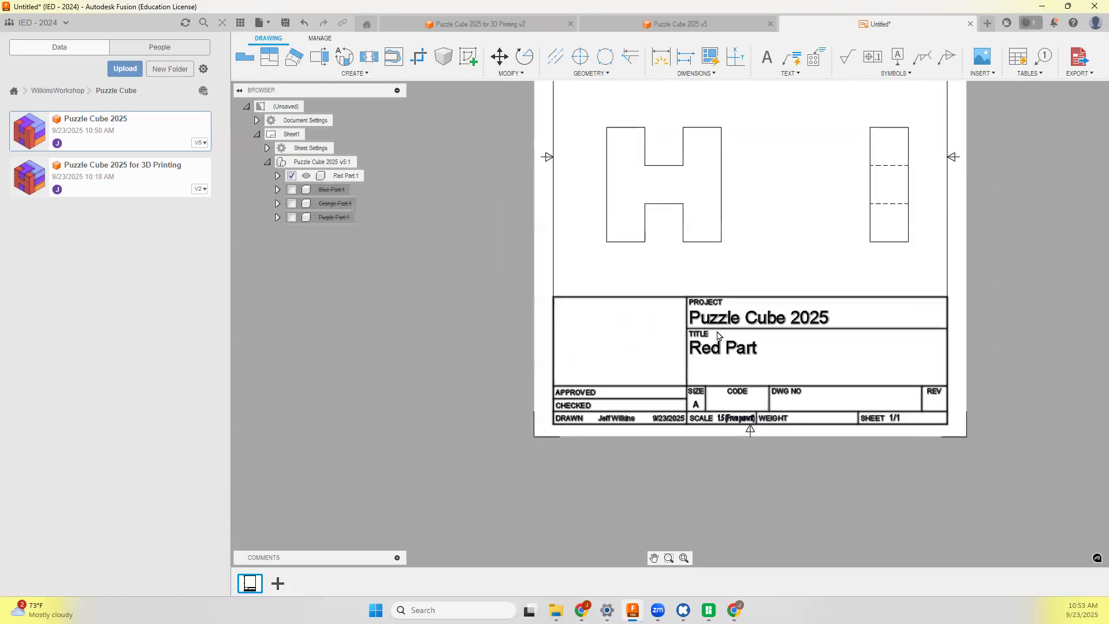
scroll(778, 262, up, 2)
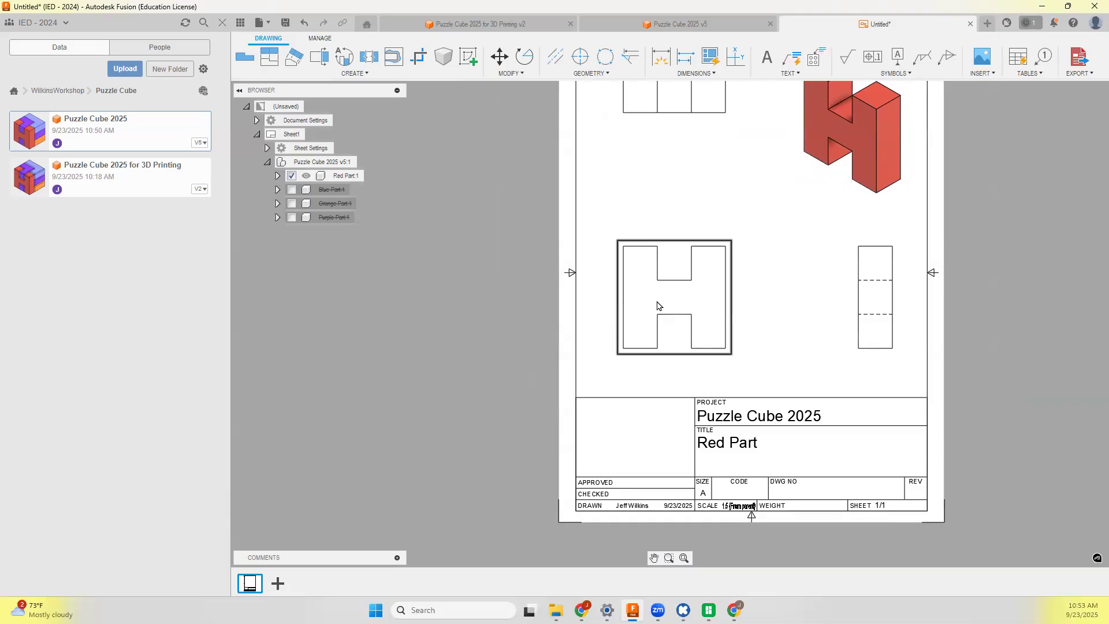
Dimension the front view's upper-left leg width and lower-right leg height, placing them above and to the right of the H shape.
scroll(753, 364, down, 4)
scroll(793, 256, up, 3)
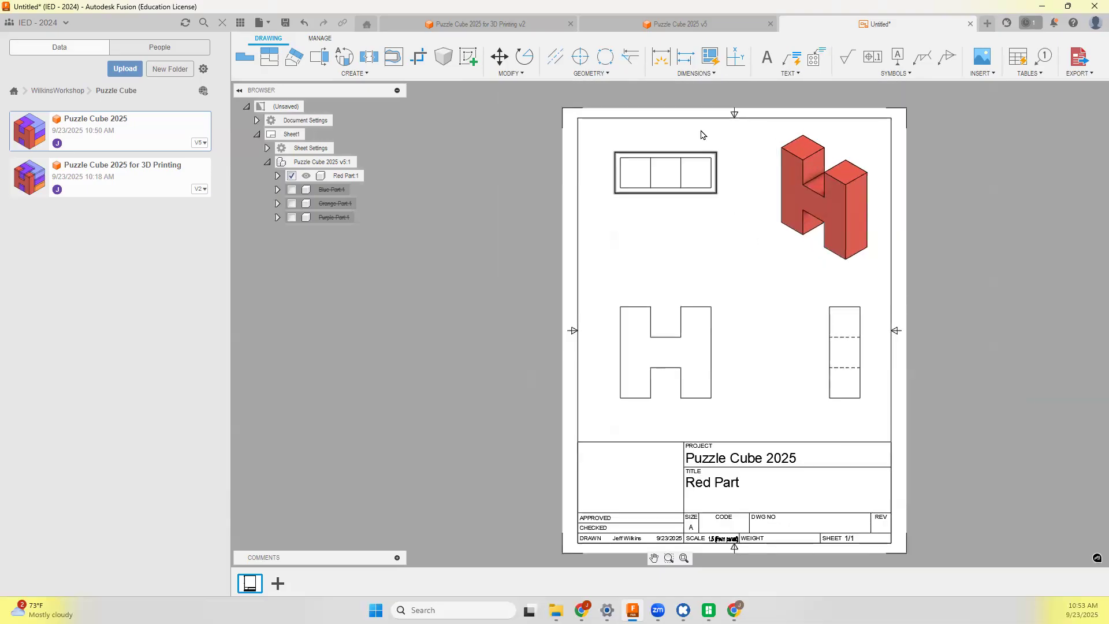
click(696, 75)
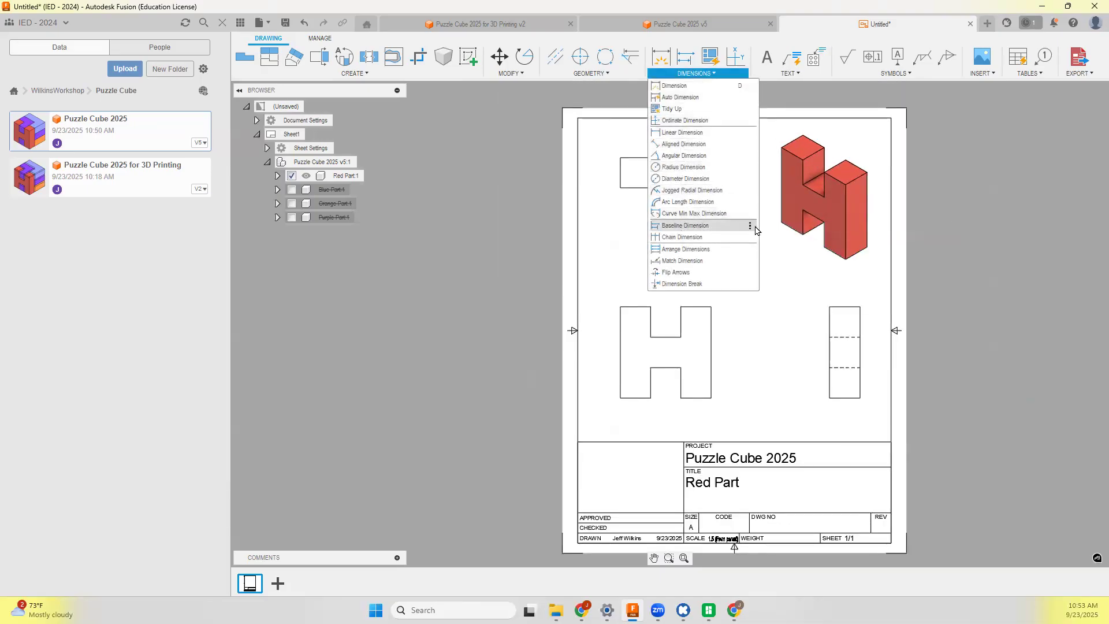
mouse_move(755, 229)
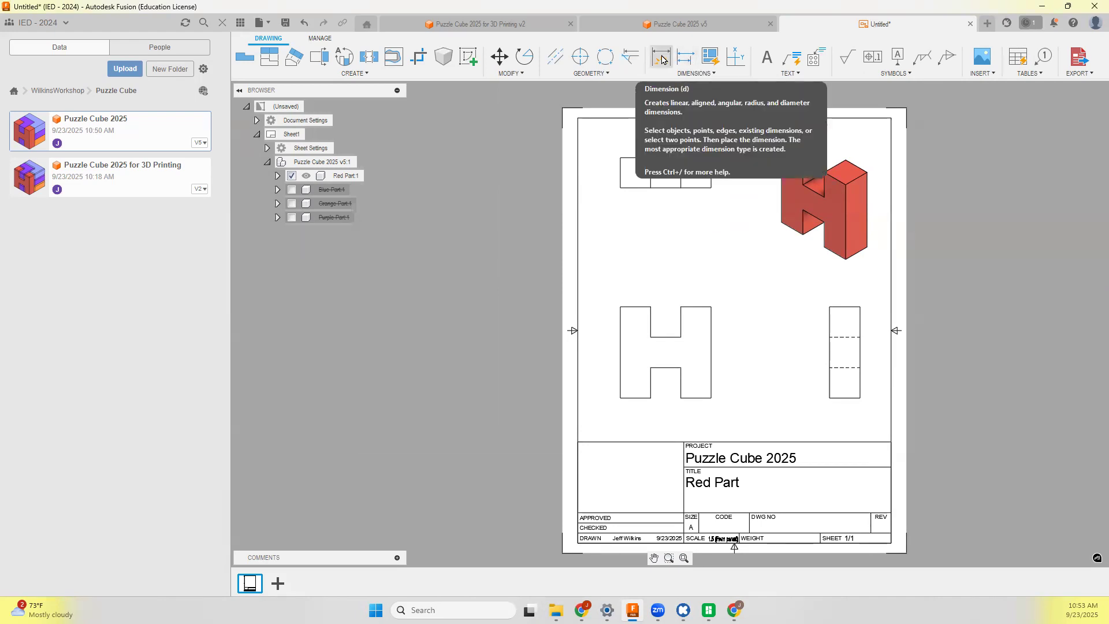
click(662, 60)
click(623, 313)
click(650, 308)
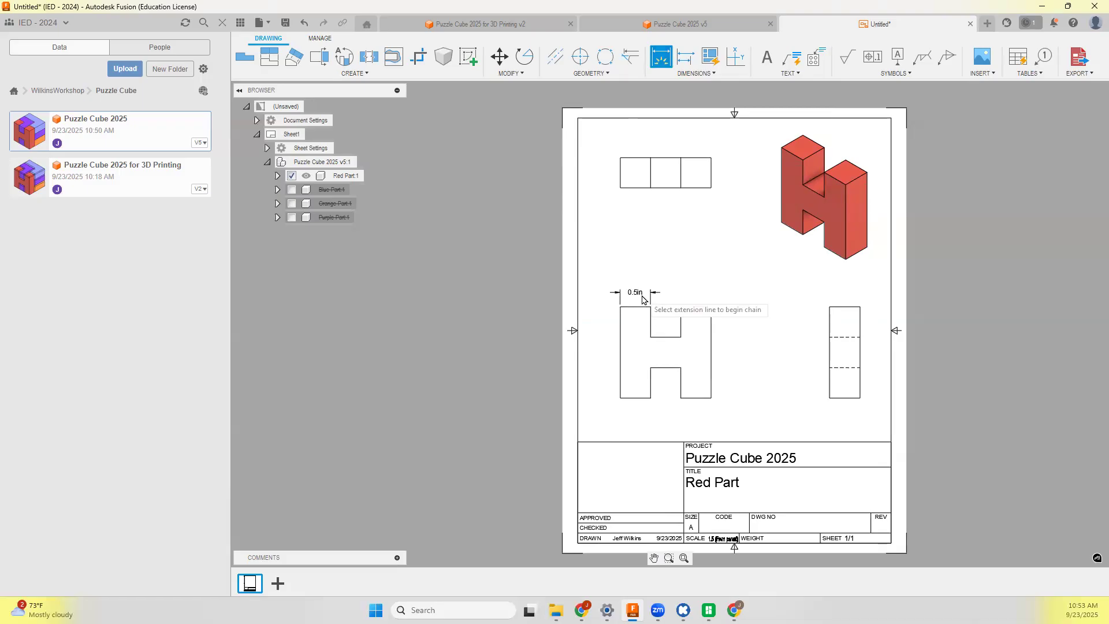
click(711, 397)
click(682, 370)
click(724, 383)
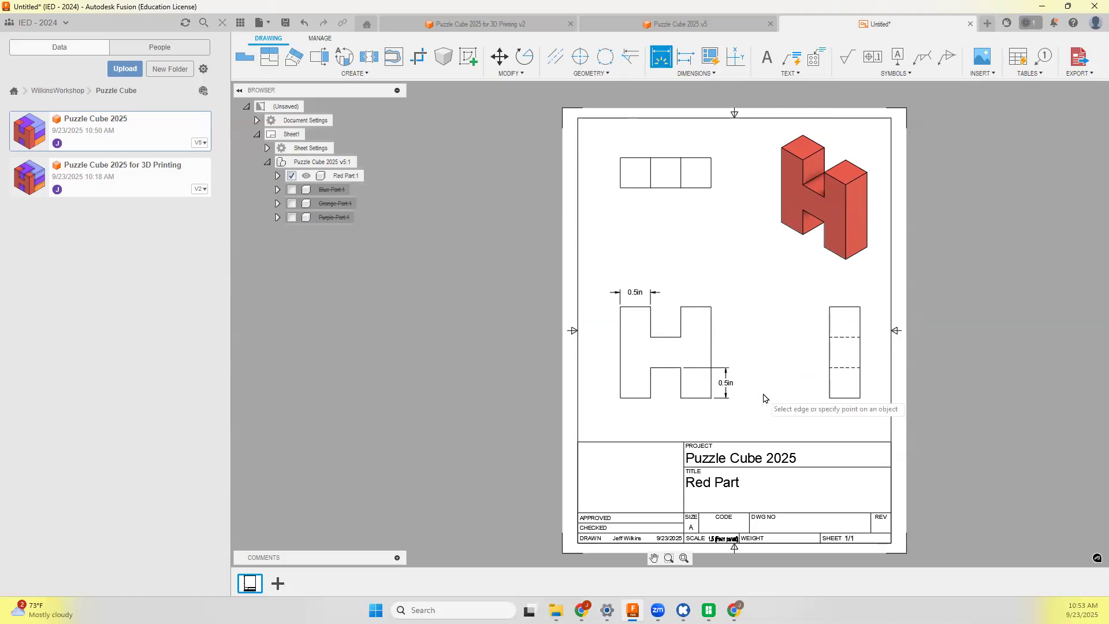
Dimension the width of the side view, placing the dimension above it.
click(829, 307)
click(859, 307)
click(870, 292)
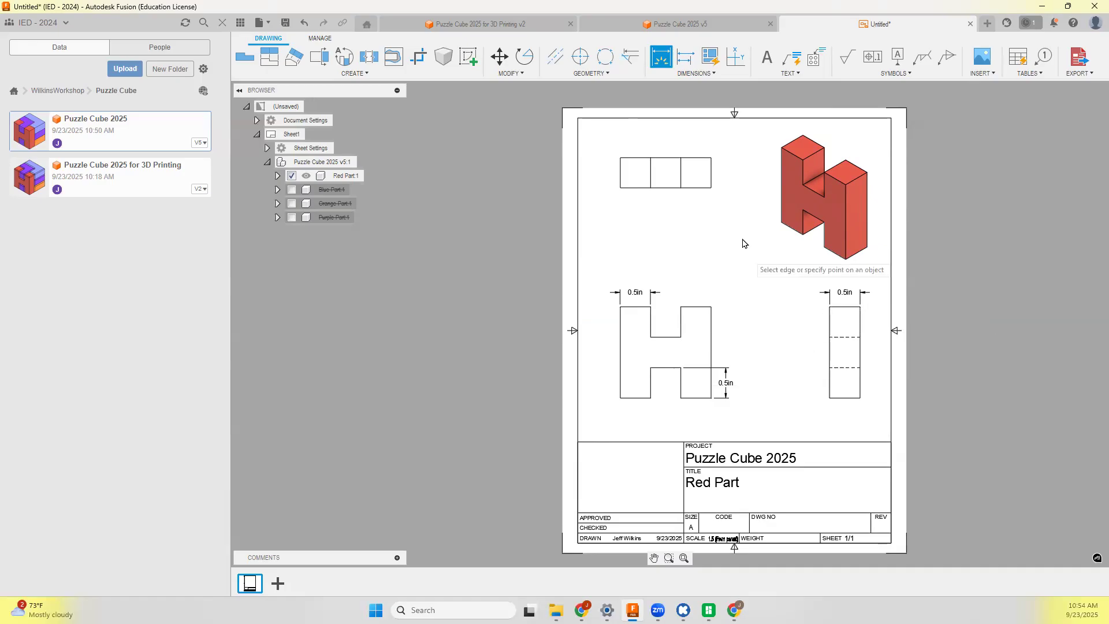
Add baseline dimensions above the front view from its left edge to the right leg's inner and outer edges.
click(690, 62)
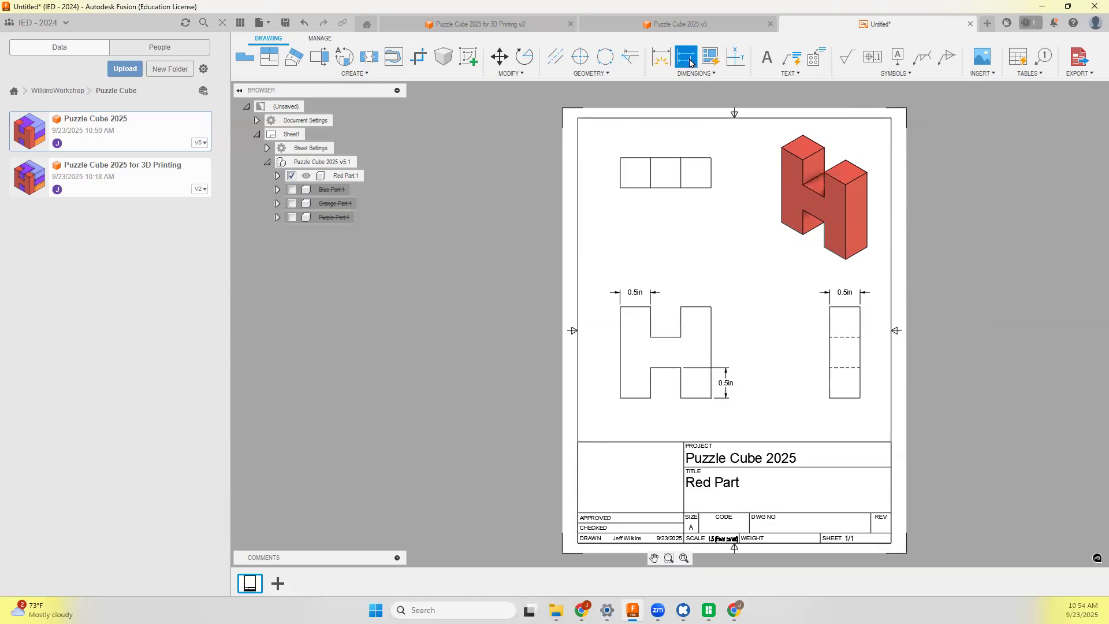
click(619, 300)
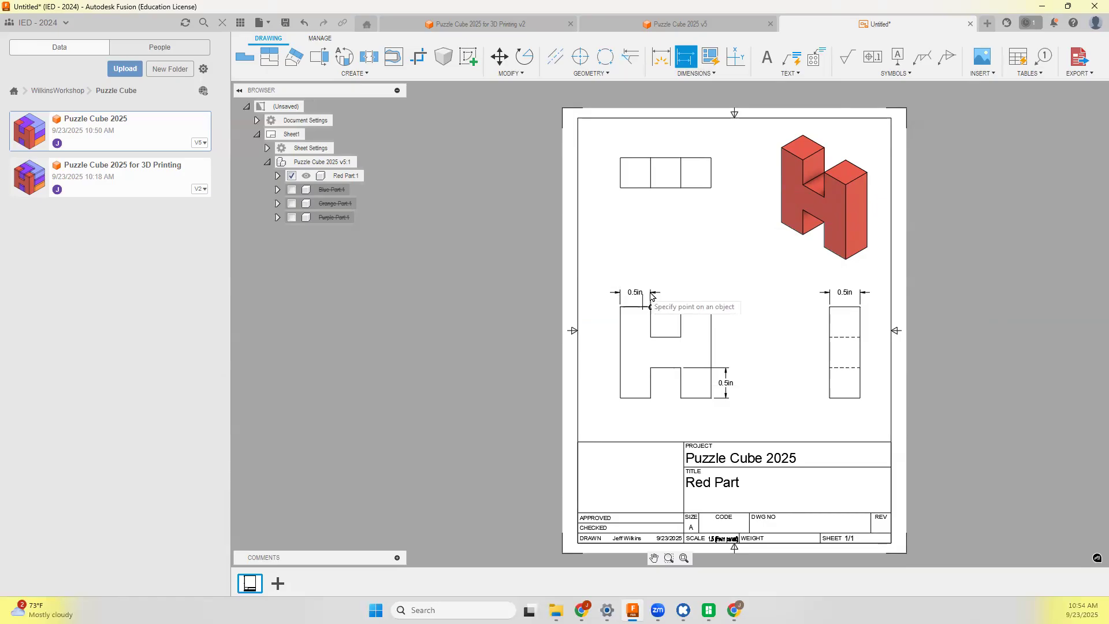
click(680, 307)
click(711, 307)
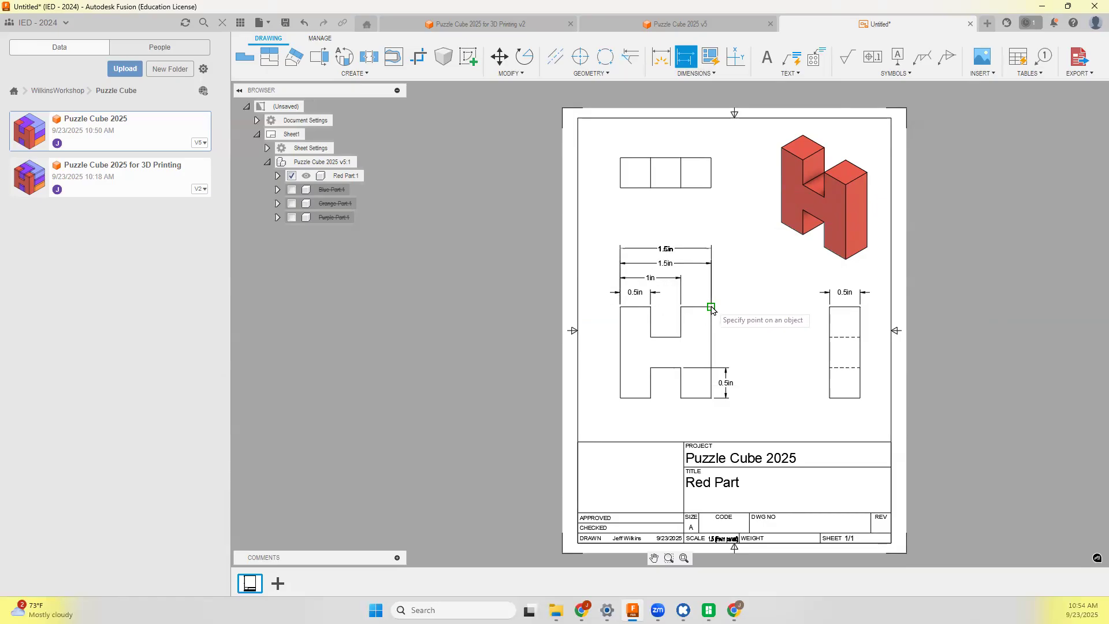
right_click(751, 278)
click(783, 281)
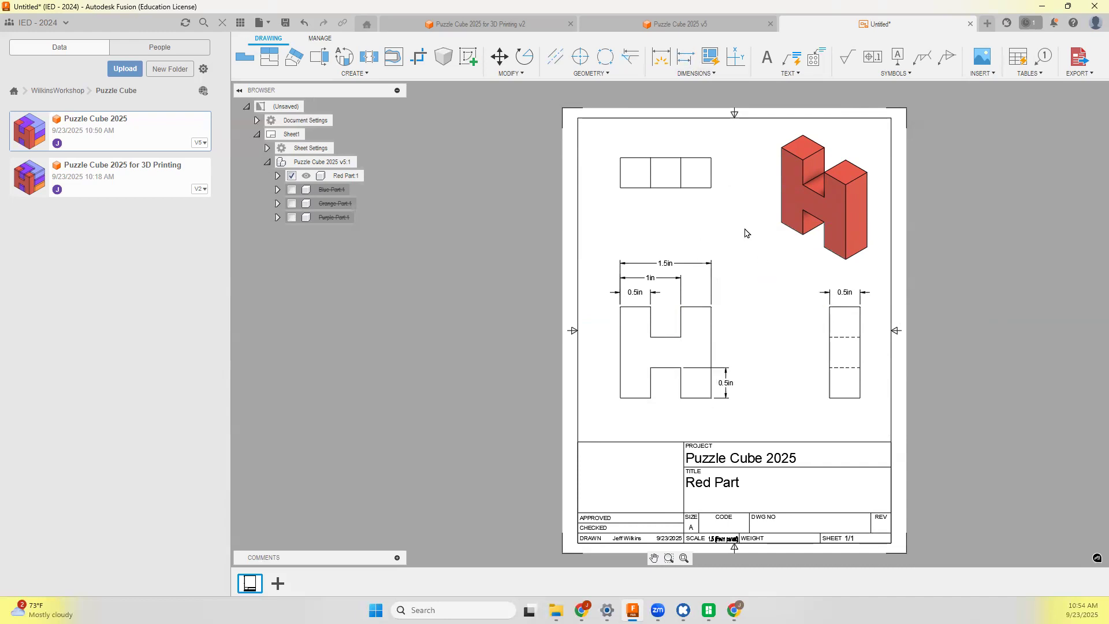
Add vertical baseline dimensions beside the front view from its bottom edge to the upper notch and top edge.
click(686, 65)
click(725, 383)
click(682, 336)
click(711, 308)
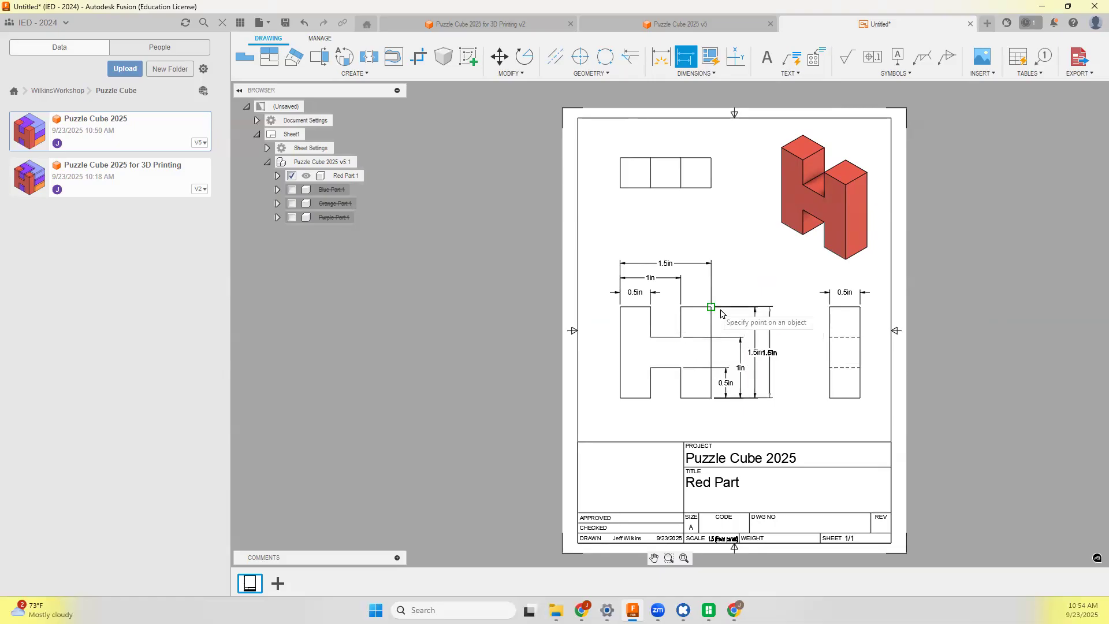
right_click(781, 354)
click(822, 355)
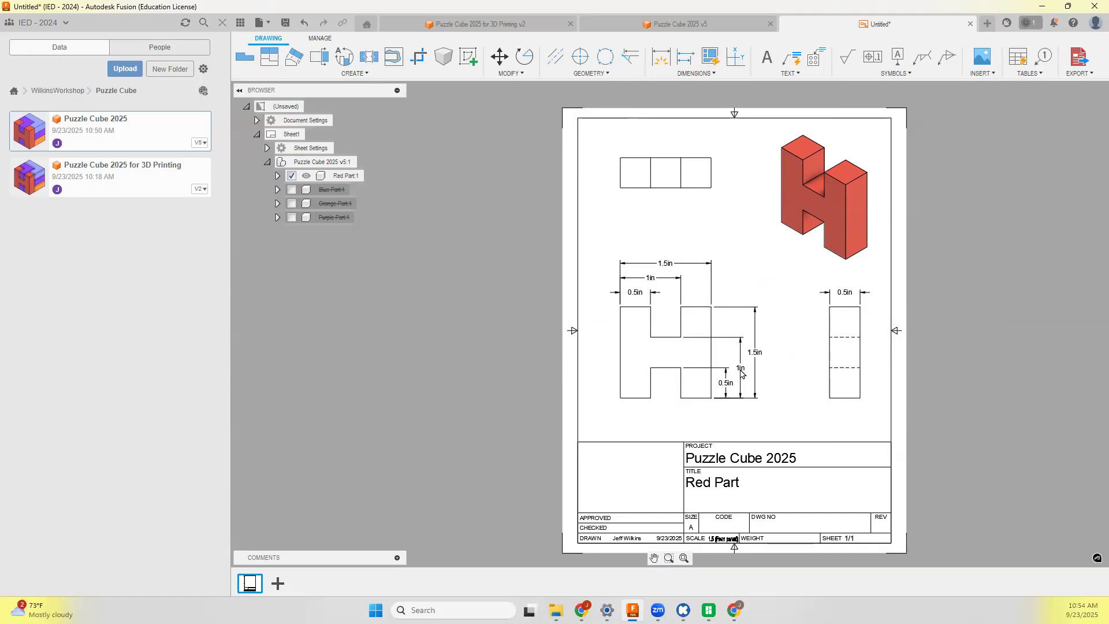
Set the drawing's dimension units to show trailing zeros with a linear precision of 0.12.
scroll(678, 344, up, 3)
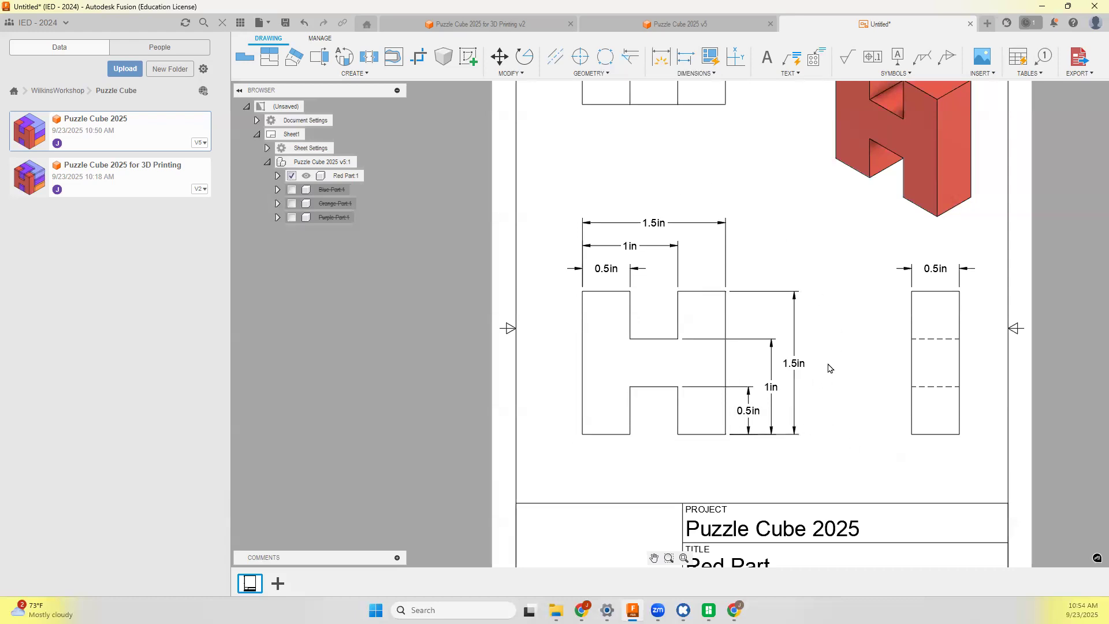
scroll(829, 381, up, 1)
scroll(823, 398, down, 3)
scroll(837, 346, up, 2)
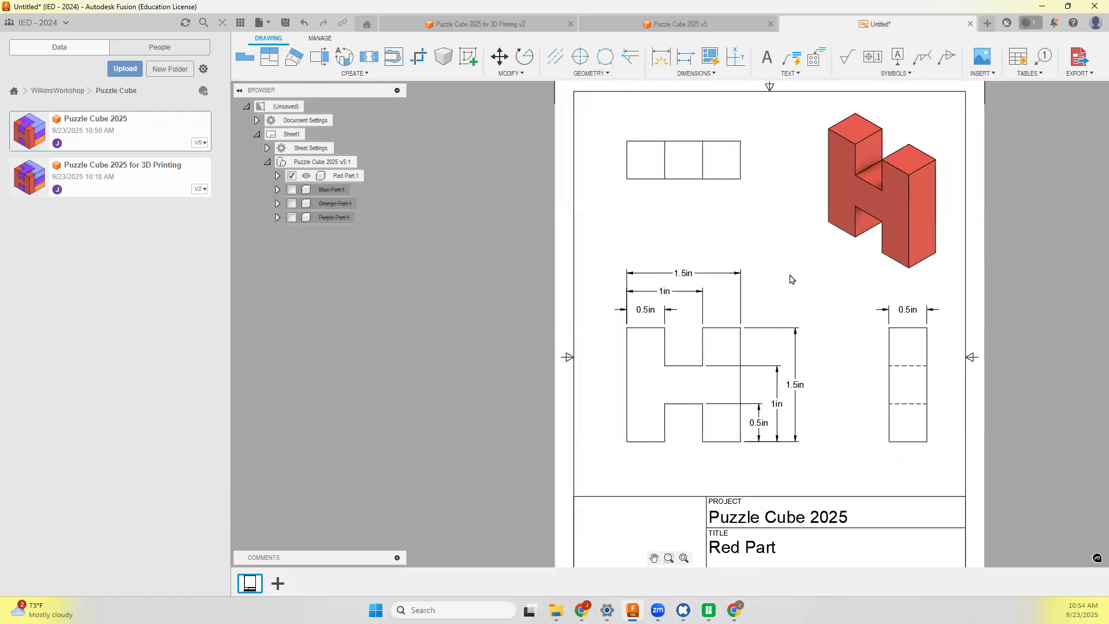
click(256, 120)
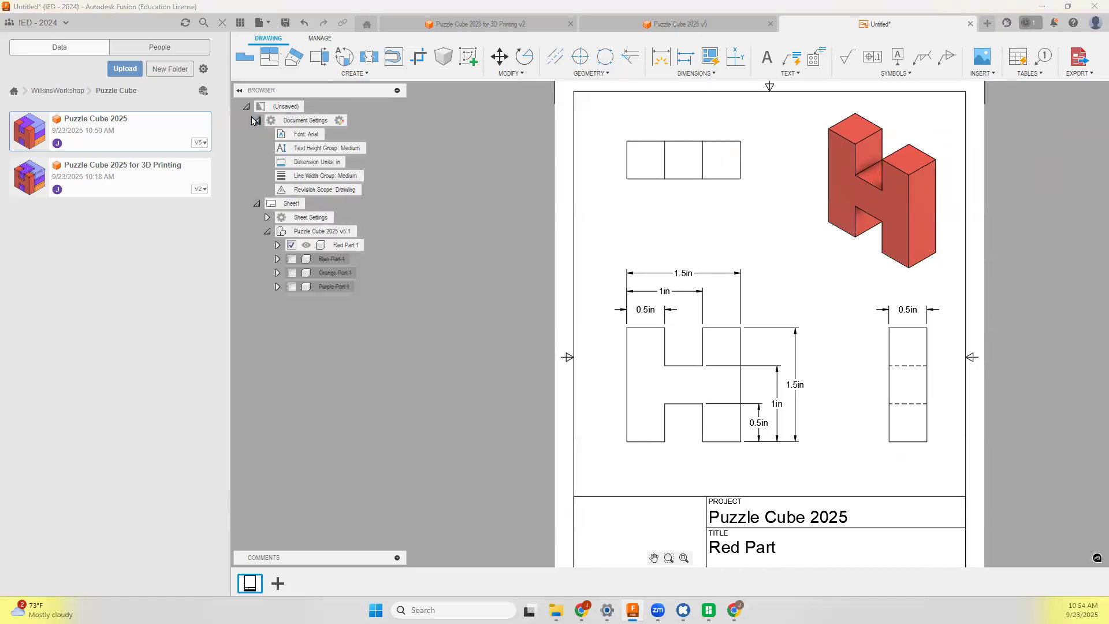
click(352, 161)
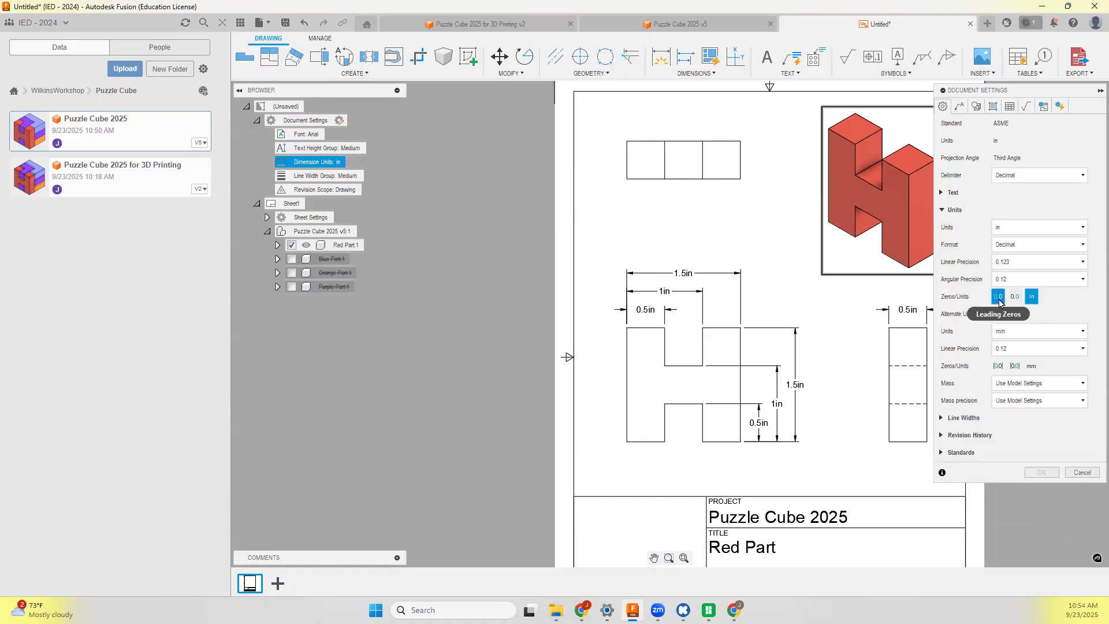
click(1014, 296)
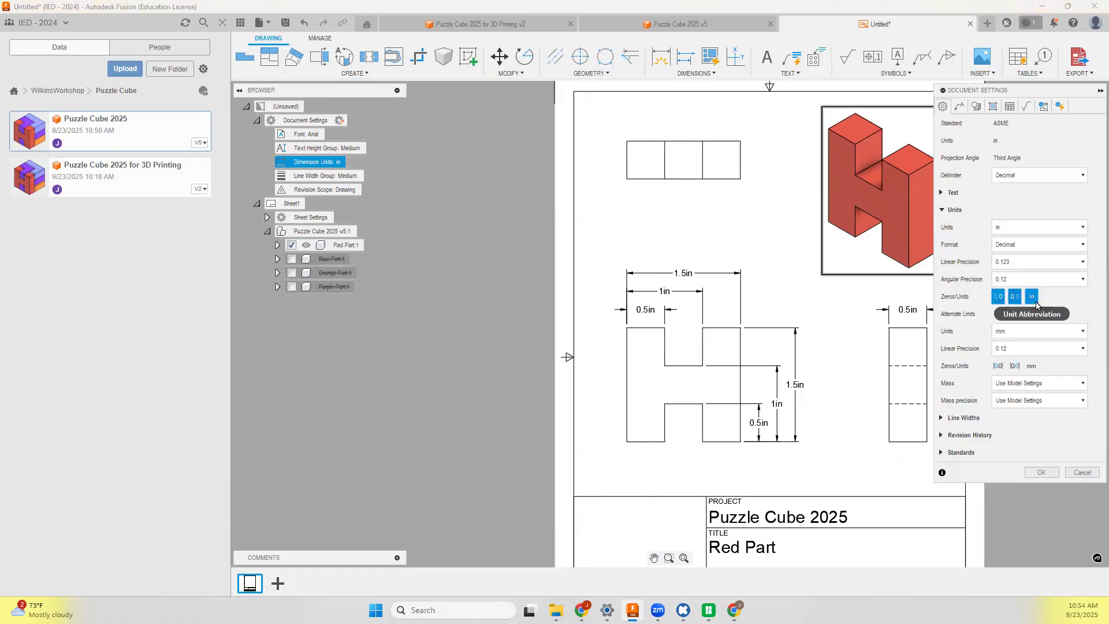
click(1022, 263)
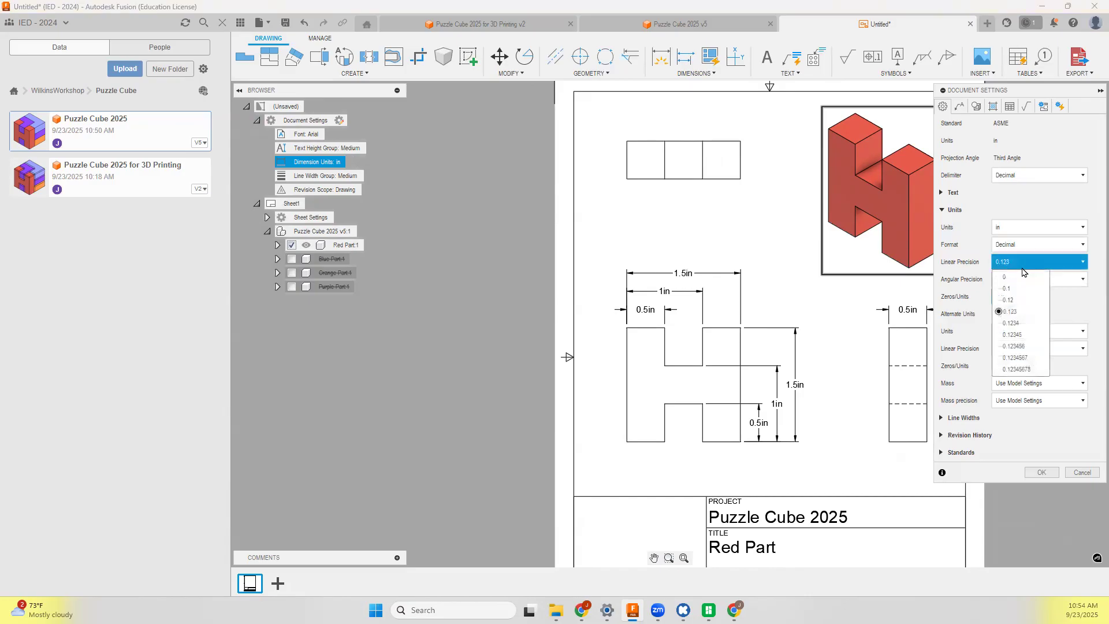
click(1009, 299)
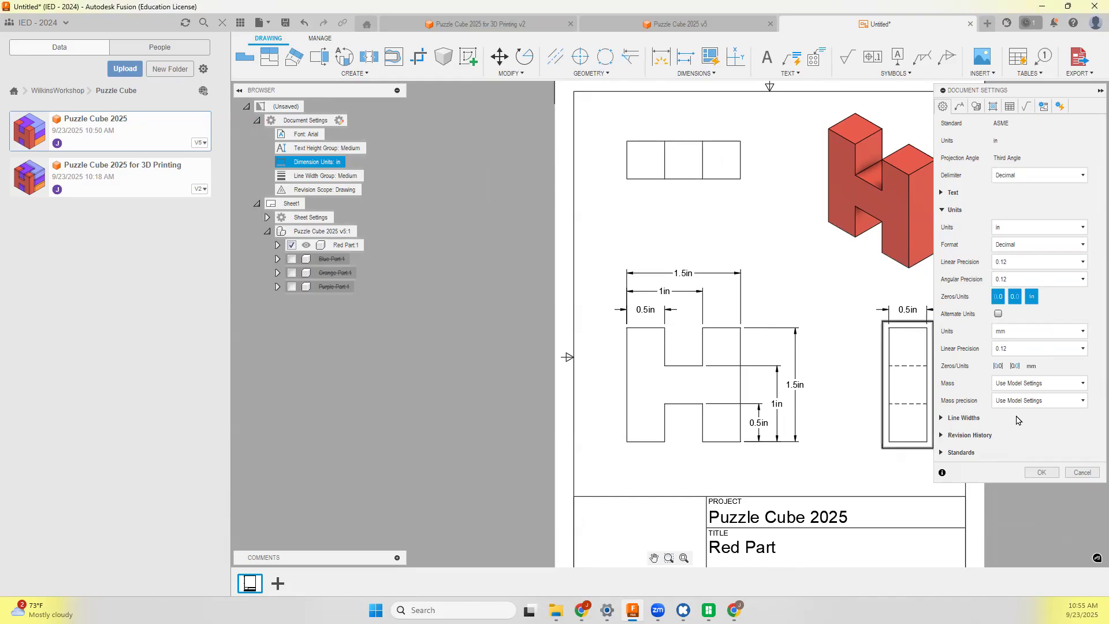
click(1041, 472)
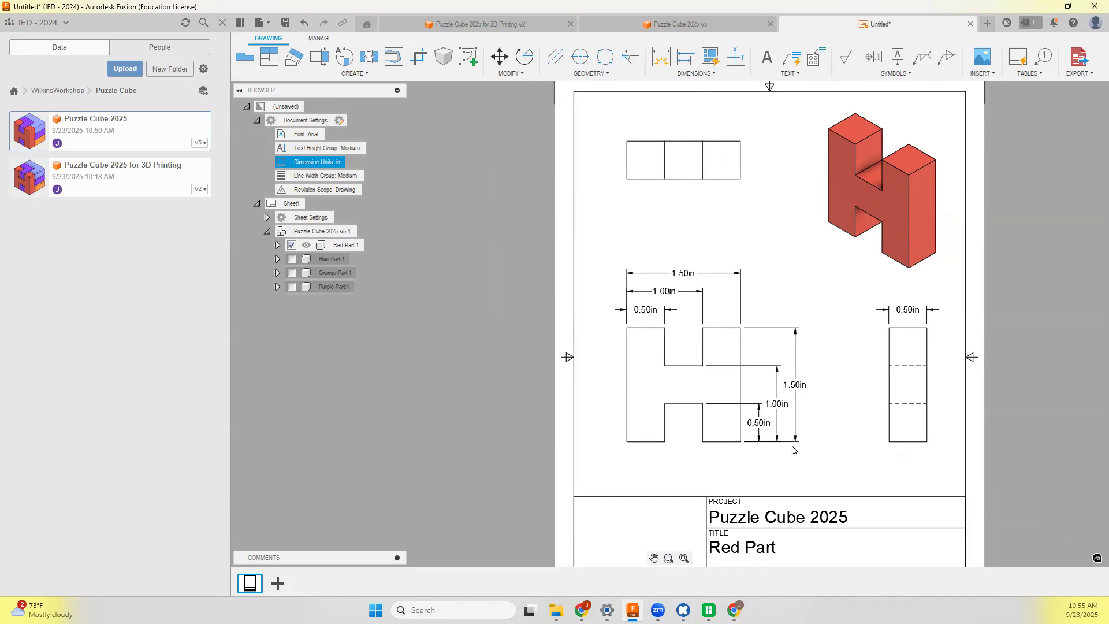
Move the front view's 1.00 in and 1.50 in vertical dimensions outward to space them more widely.
scroll(792, 450, down, 2)
scroll(792, 449, up, 4)
drag(800, 349, 832, 346)
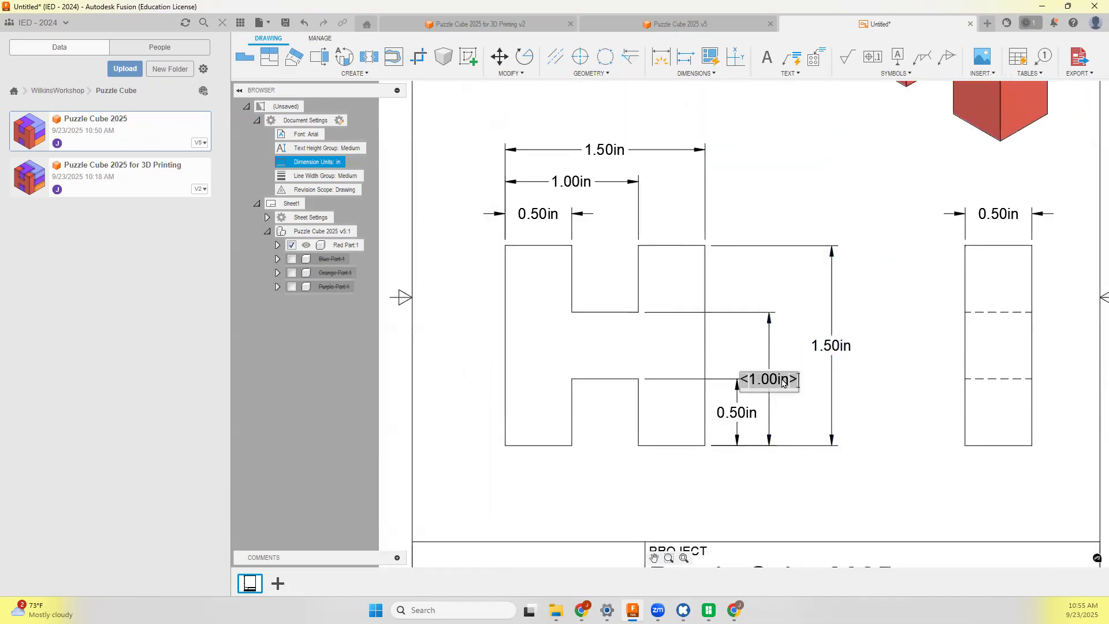
double_click(783, 382)
click(1072, 411)
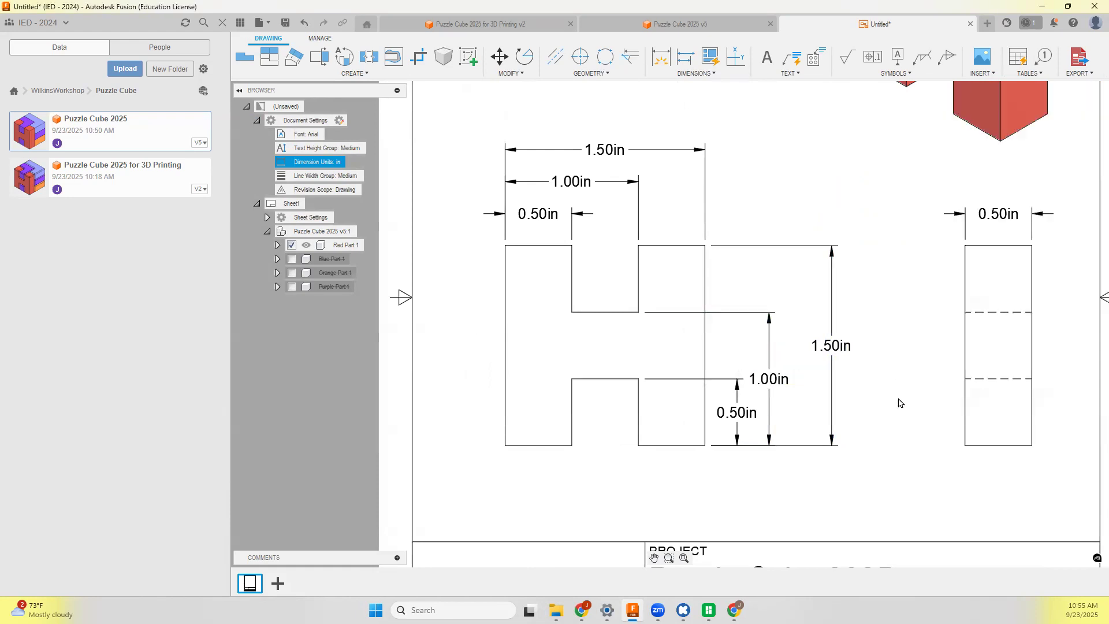
drag(770, 383, 788, 382)
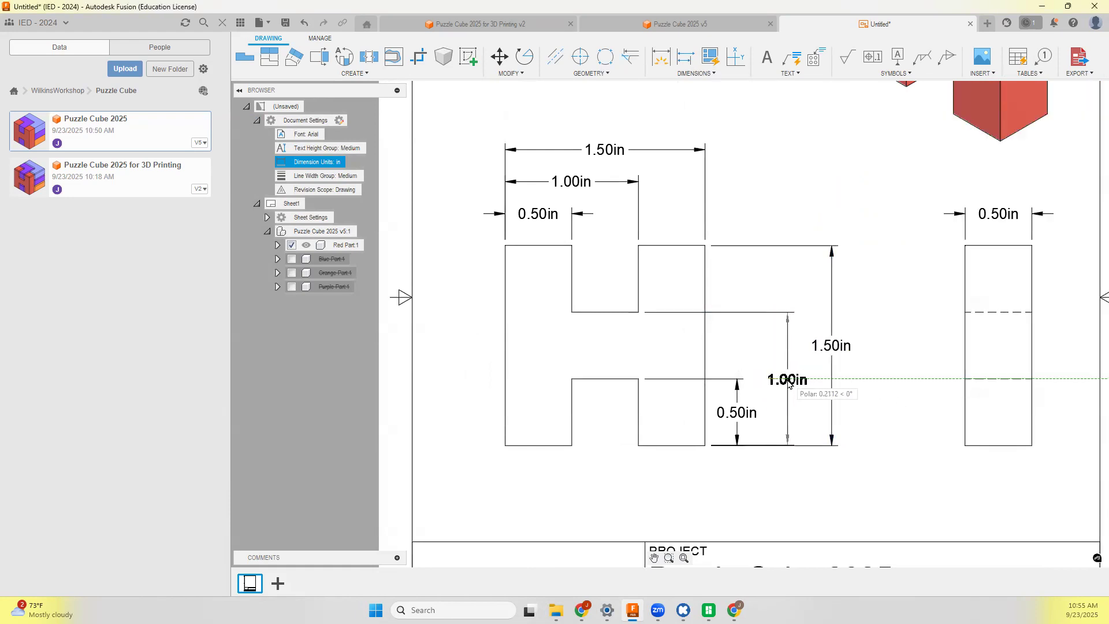
drag(832, 348, 845, 347)
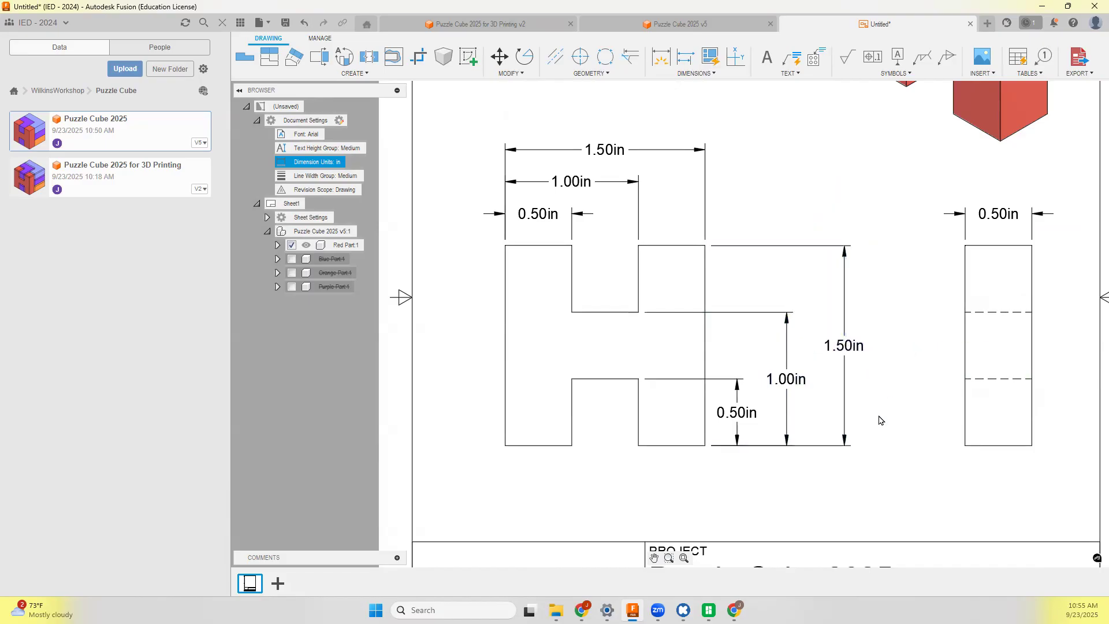
Add a second sheet to the drawing and collapse the document settings.
scroll(869, 423, up, 1)
scroll(809, 413, down, 5)
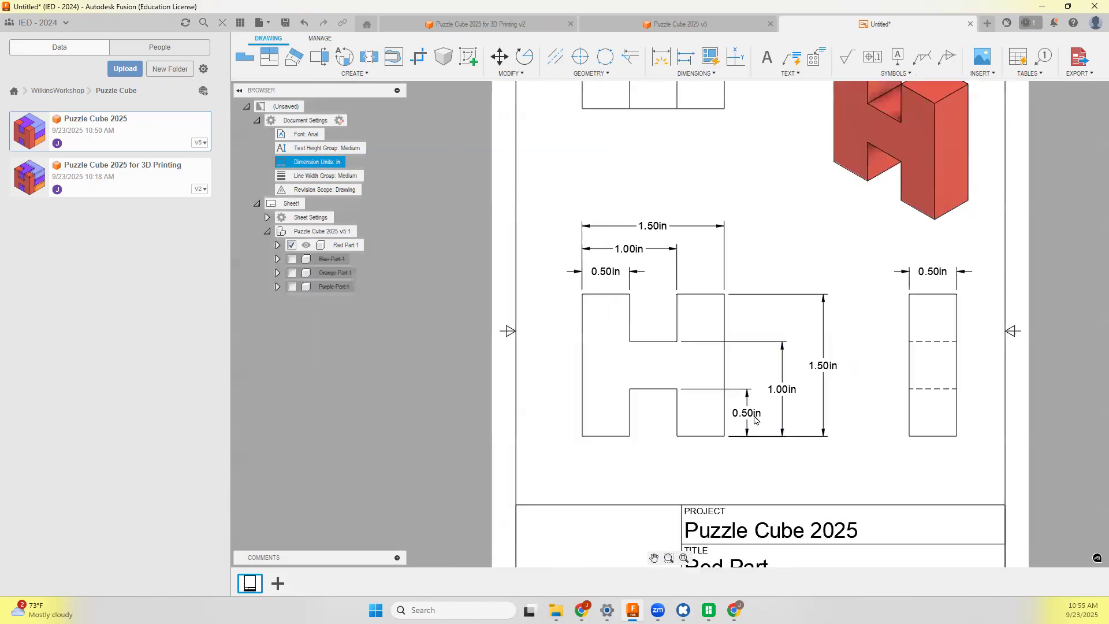
scroll(765, 451, up, 2)
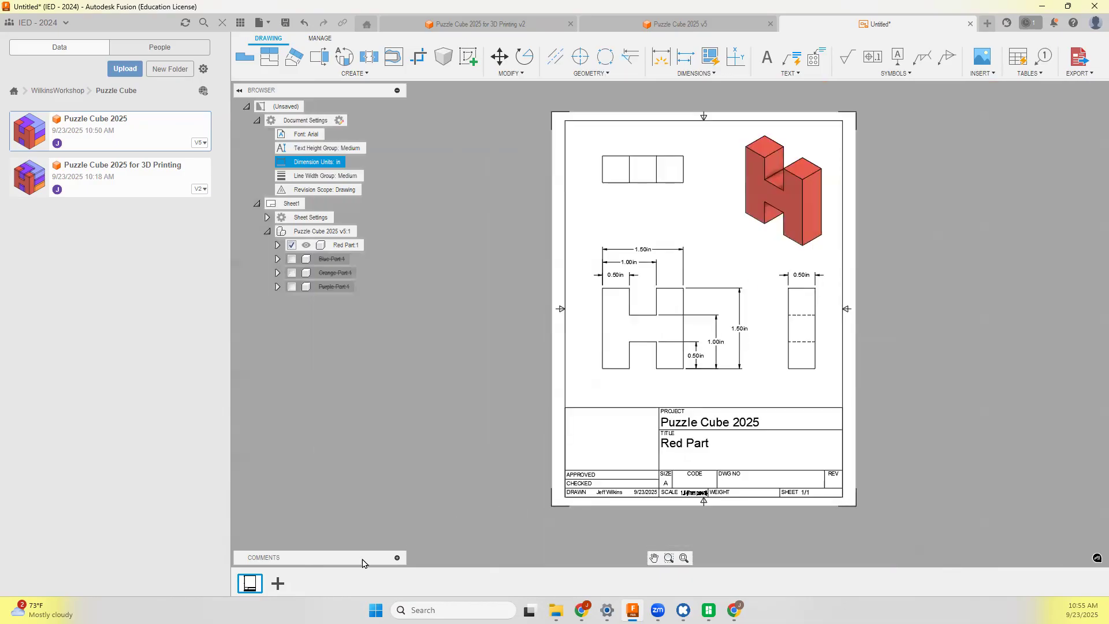
click(278, 583)
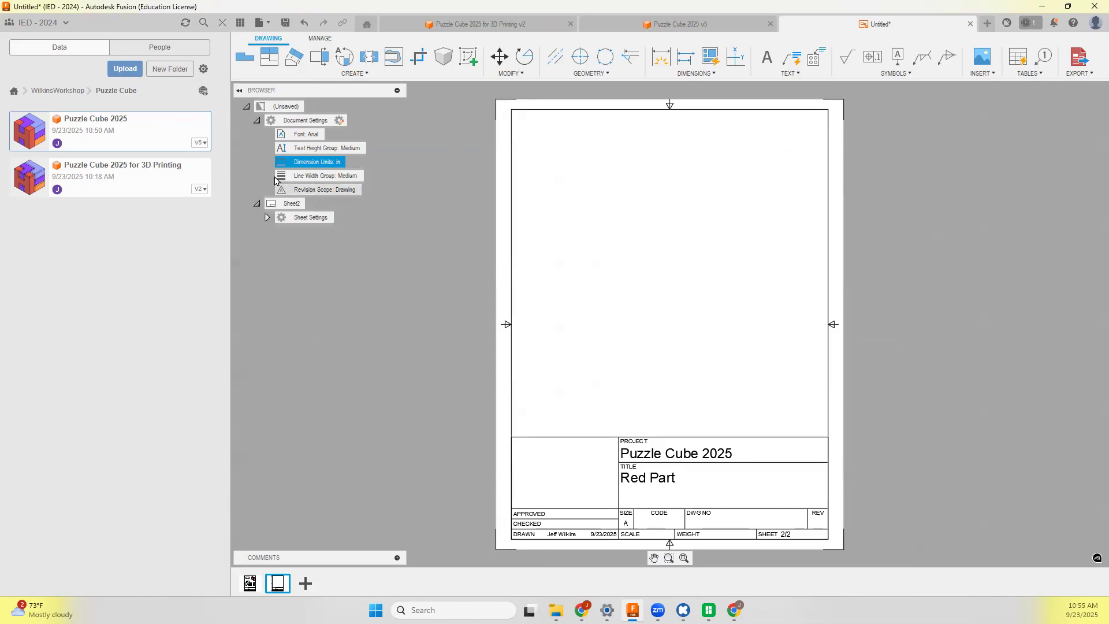
click(256, 121)
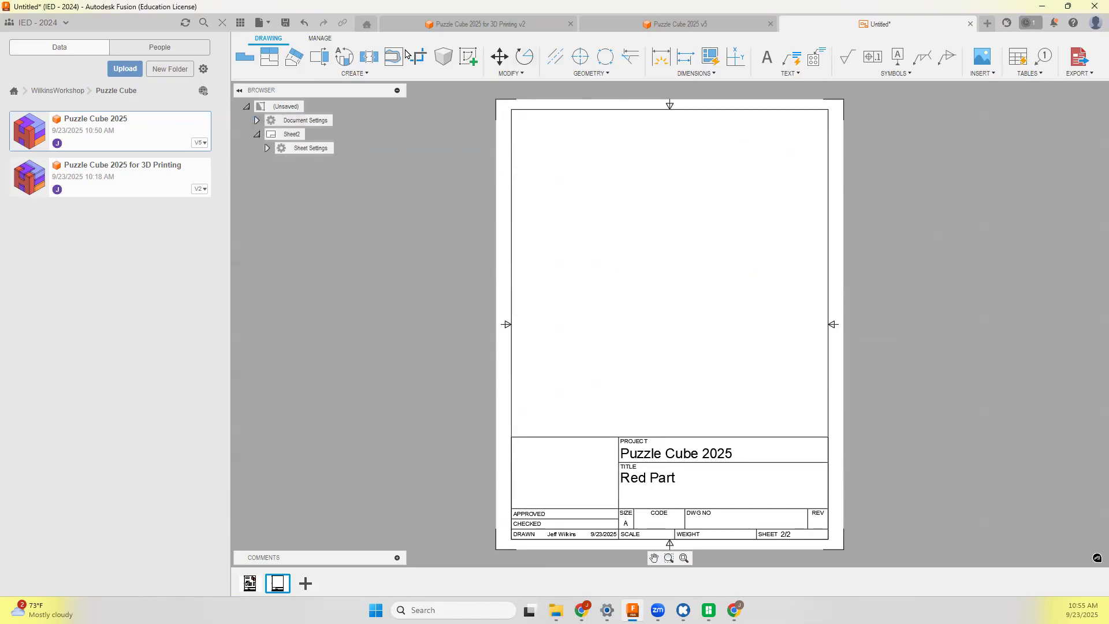
Place a front base view of Puzzle Cube 2025 on the new sheet at 1:1 with visible and hidden edges.
click(245, 57)
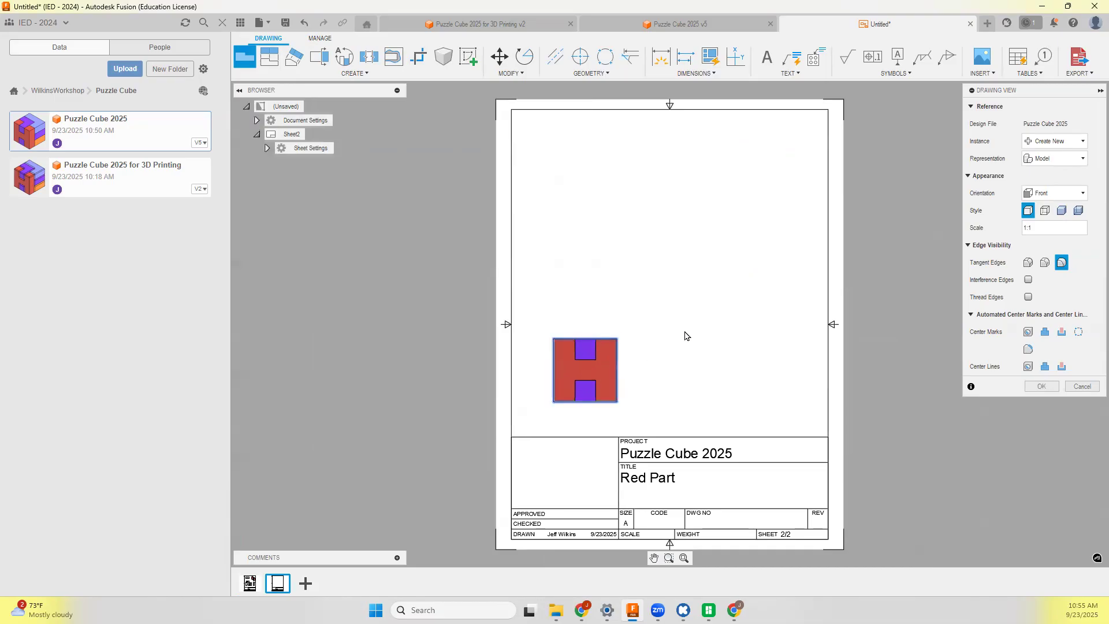
click(1045, 211)
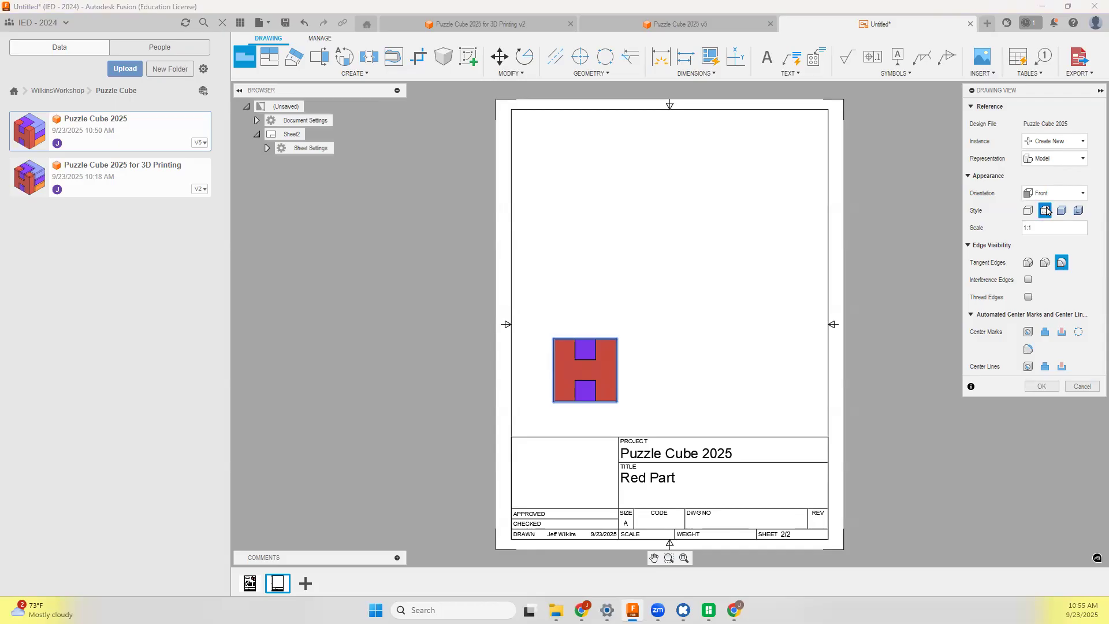
click(1046, 386)
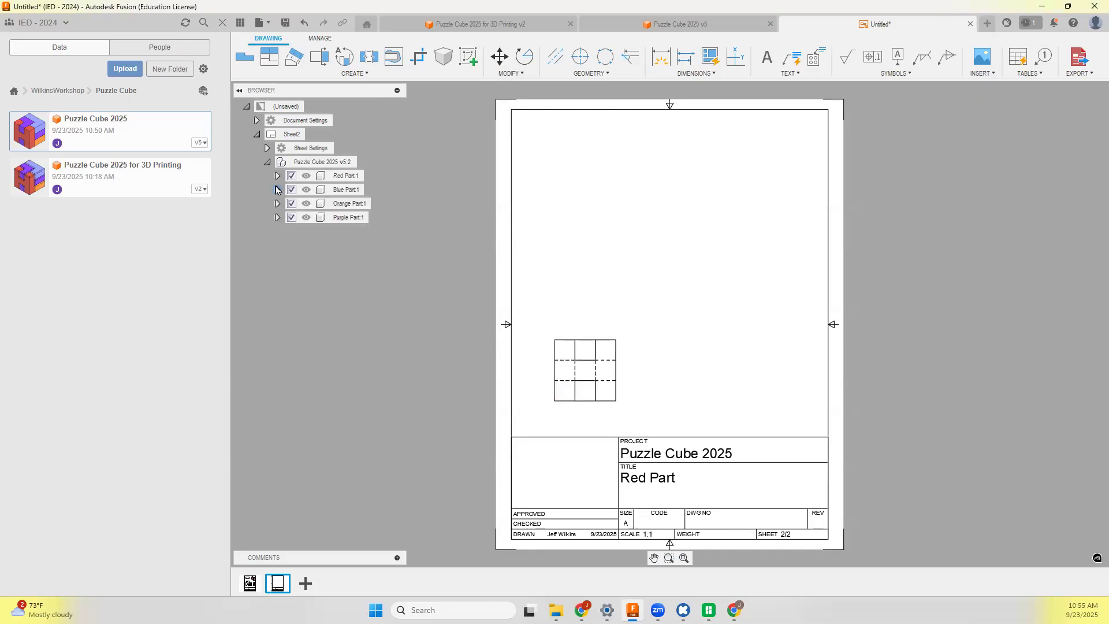
Exclude the red, orange and purple parts from the new sheet's view, leaving only the blue part.
click(291, 176)
click(291, 203)
click(291, 217)
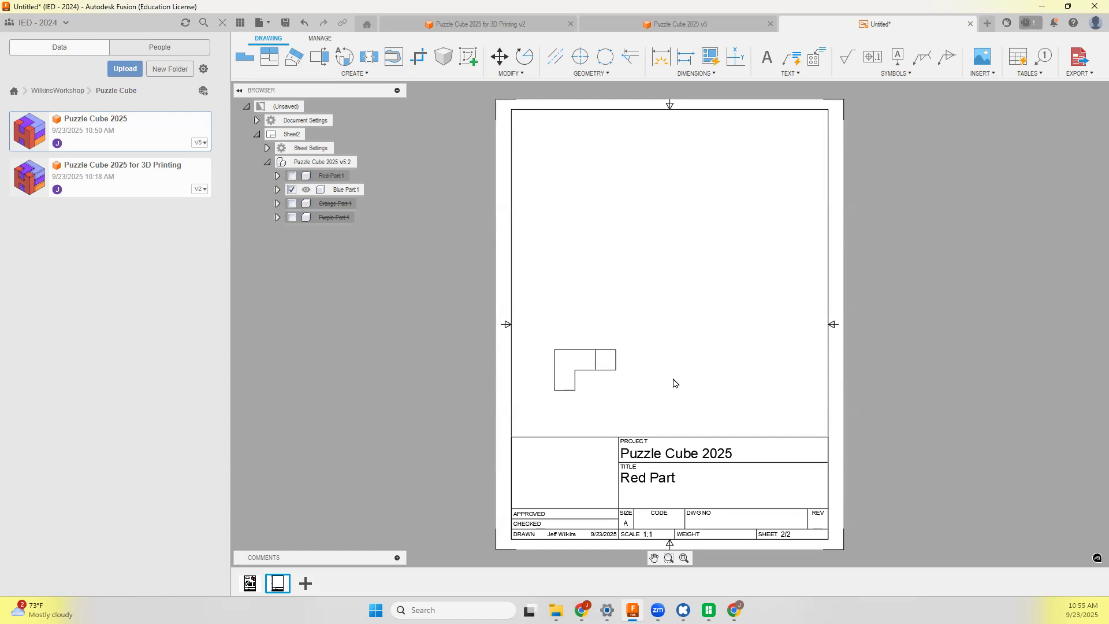
Switch to OKIOCAM Snapshot and Recorder to examine the physical blue part's orientation, and return to the drawing.
click(684, 609)
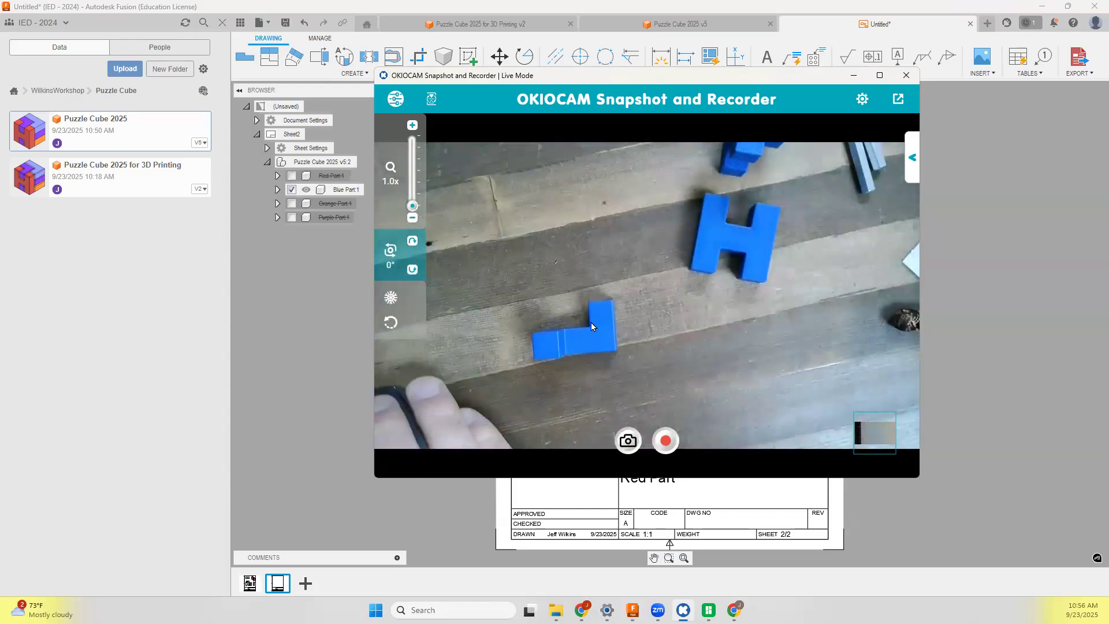
click(1007, 443)
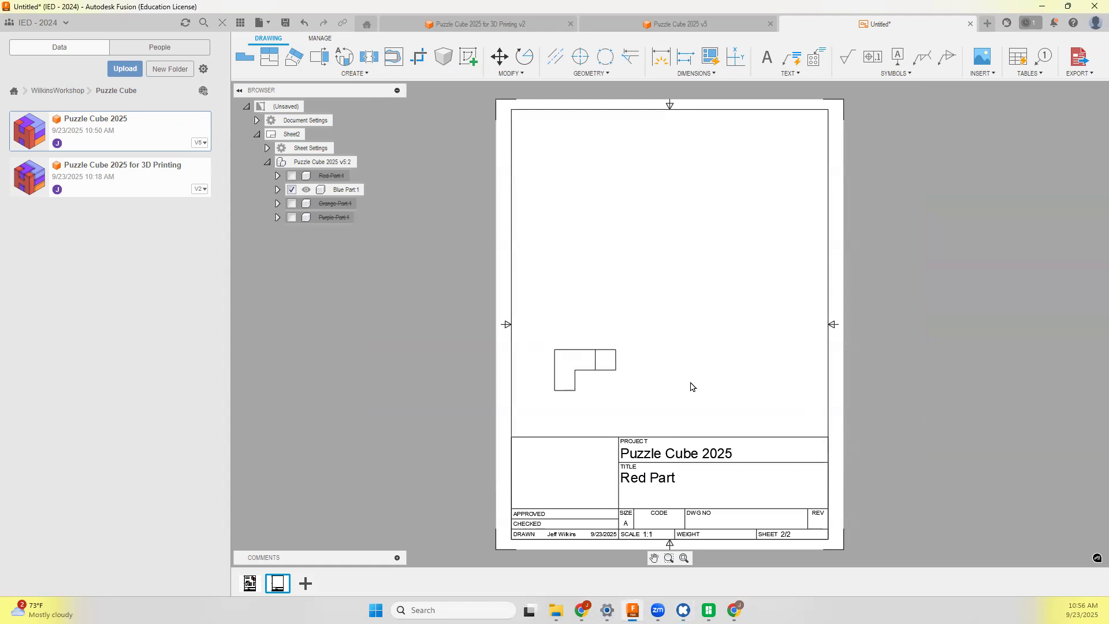
Set the blue part view's scale to 1.5 and try the Bottom orientation.
double_click(587, 375)
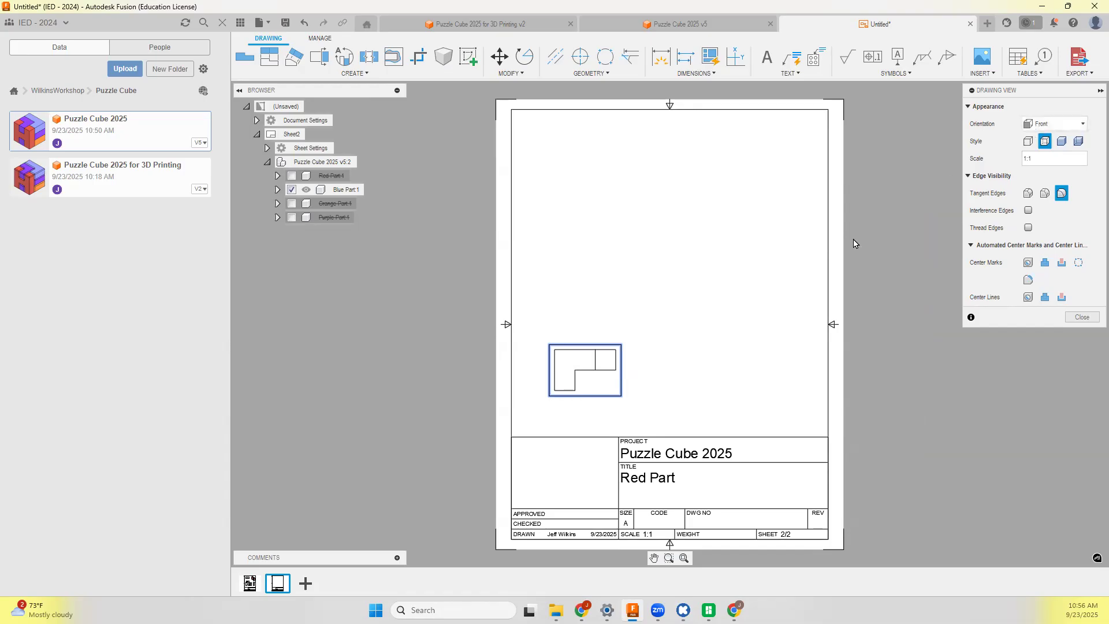
click(1052, 126)
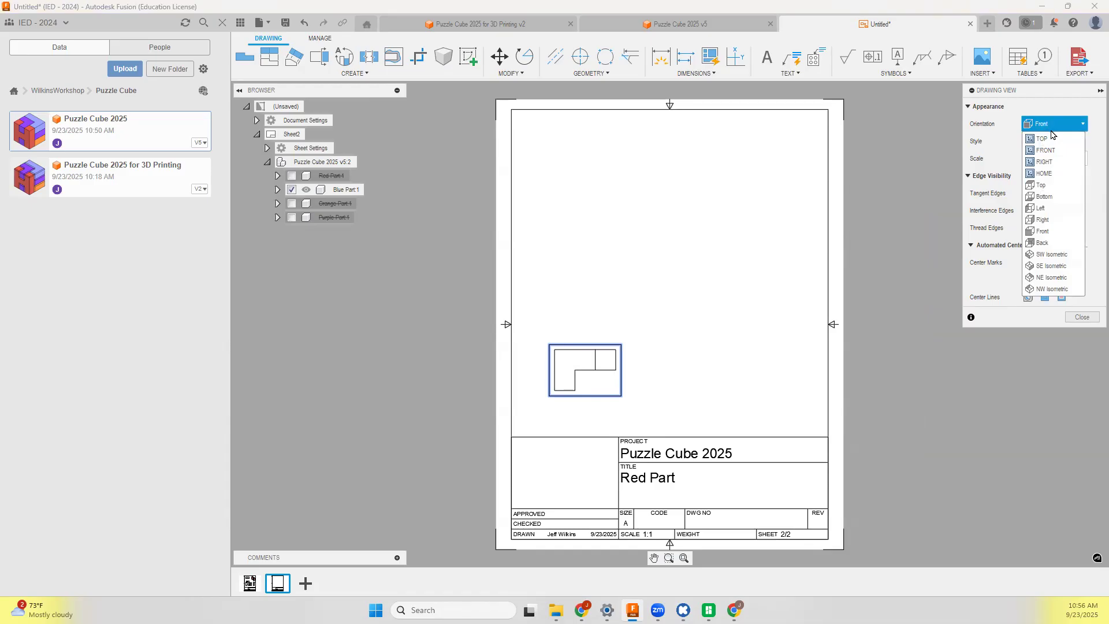
click(1048, 197)
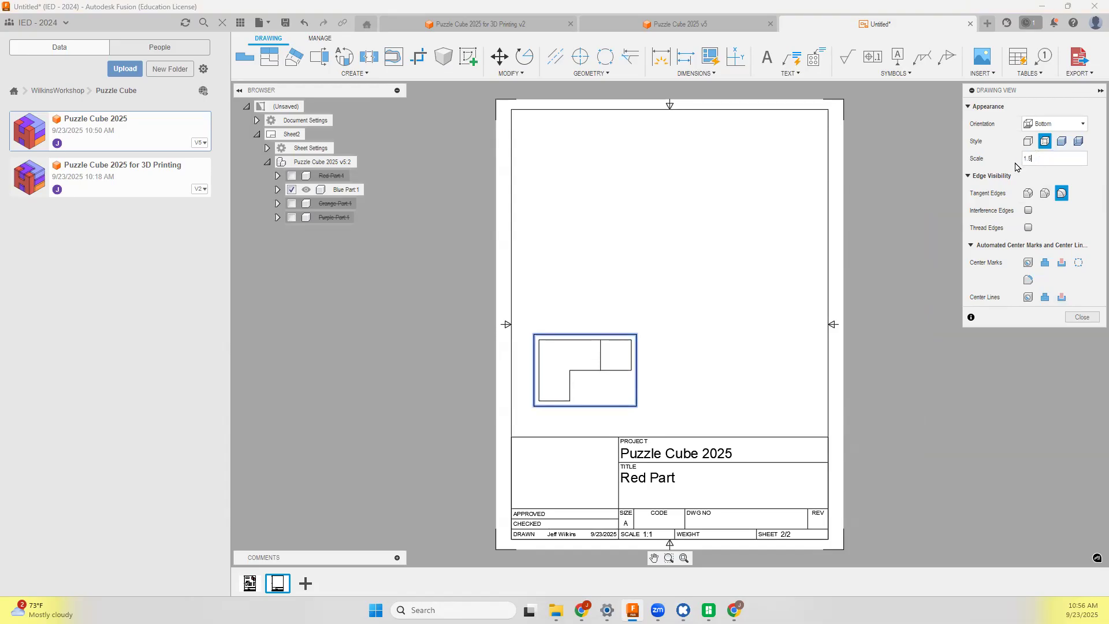
click(1054, 123)
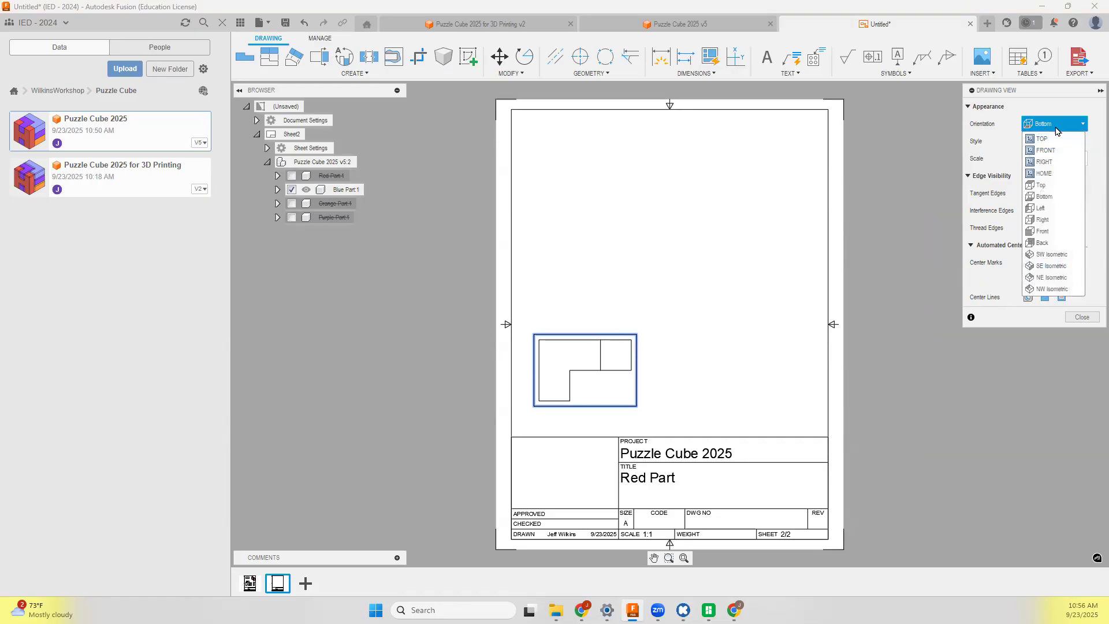
click(1047, 197)
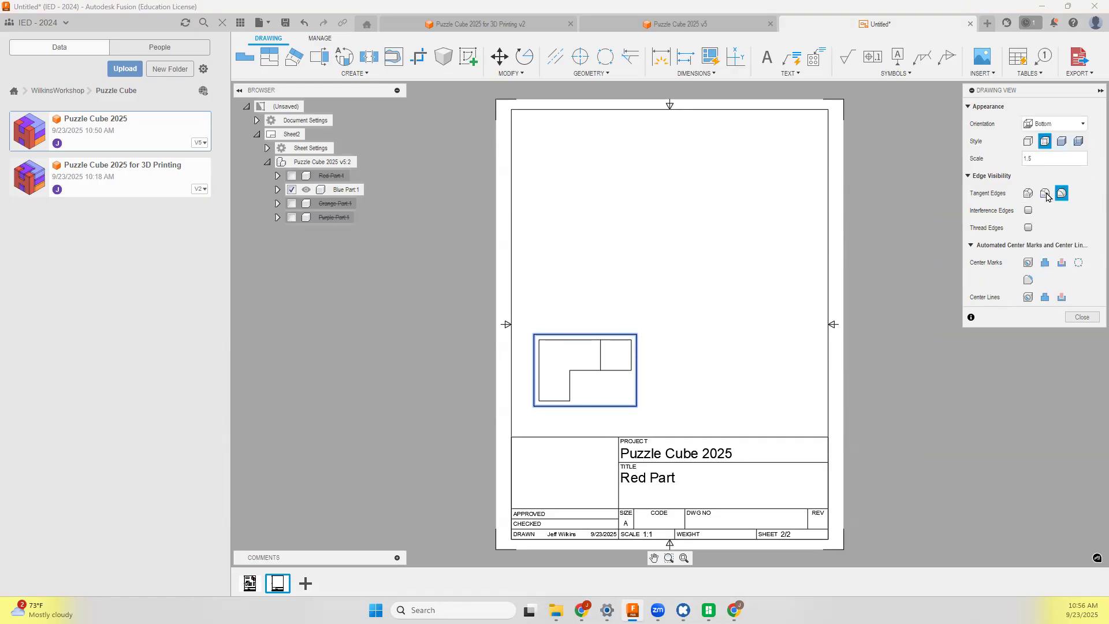
click(1081, 317)
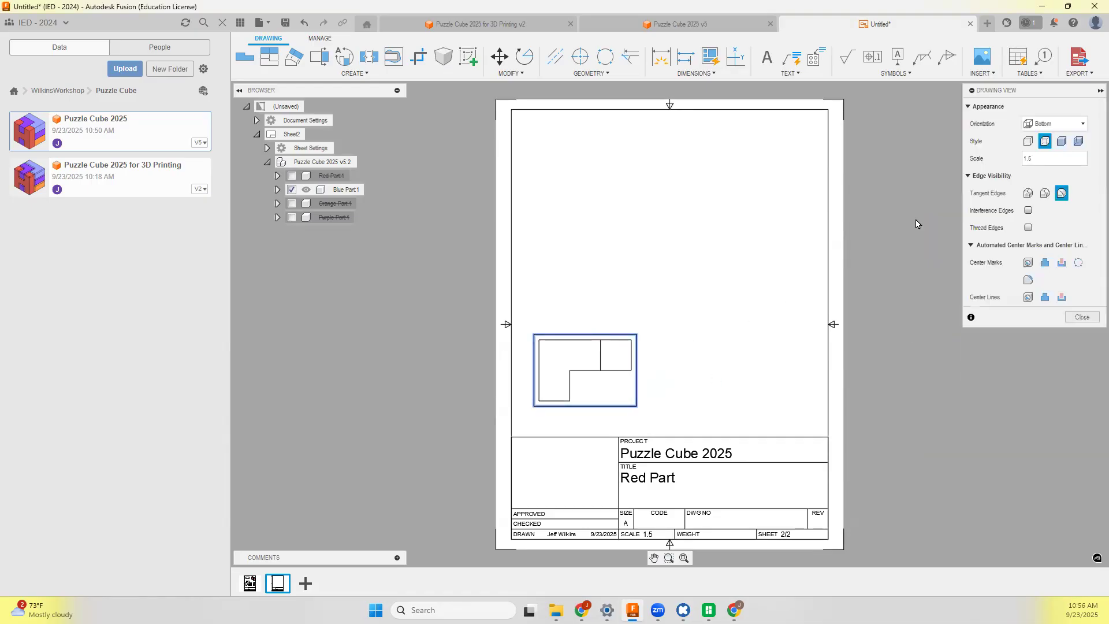
Try the Top, Bottom, Right and Back orientations on the blue part view.
click(1054, 124)
click(1046, 191)
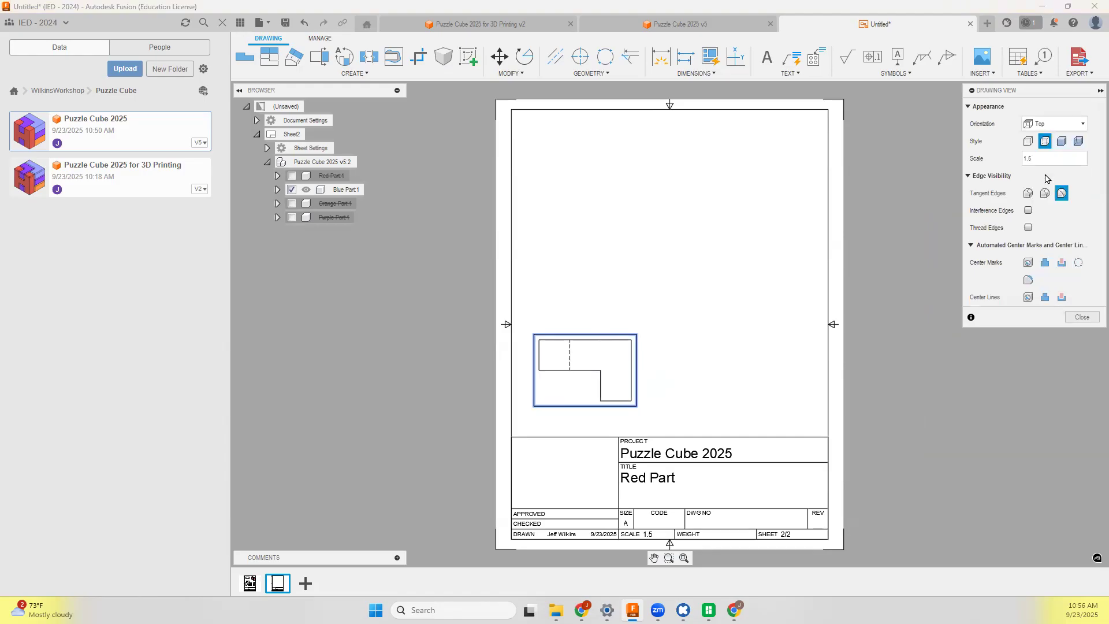
click(1054, 124)
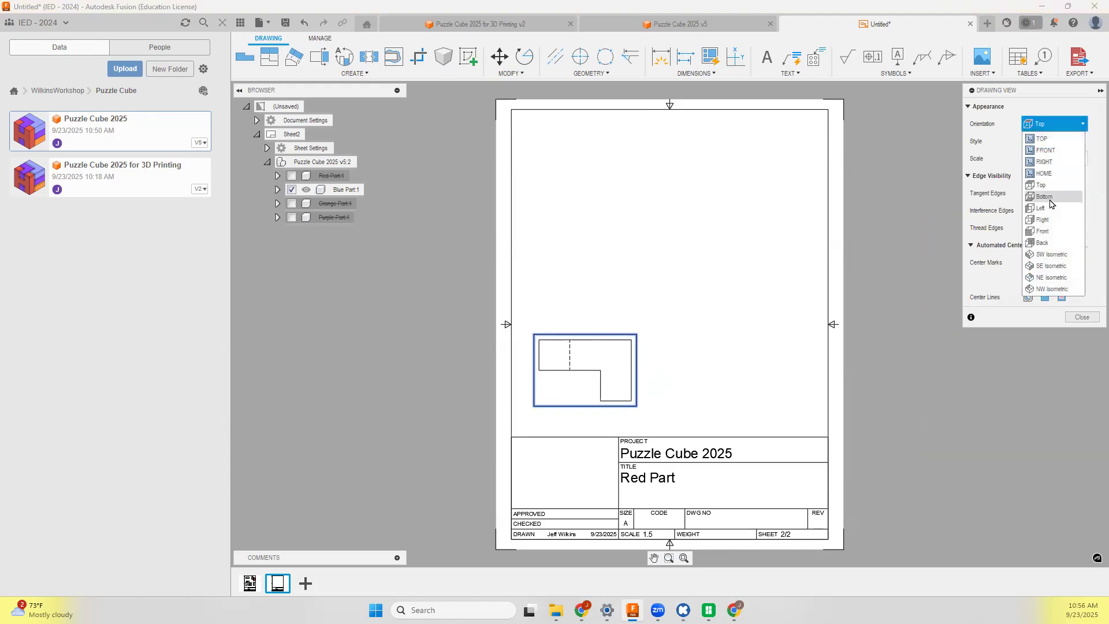
click(1047, 197)
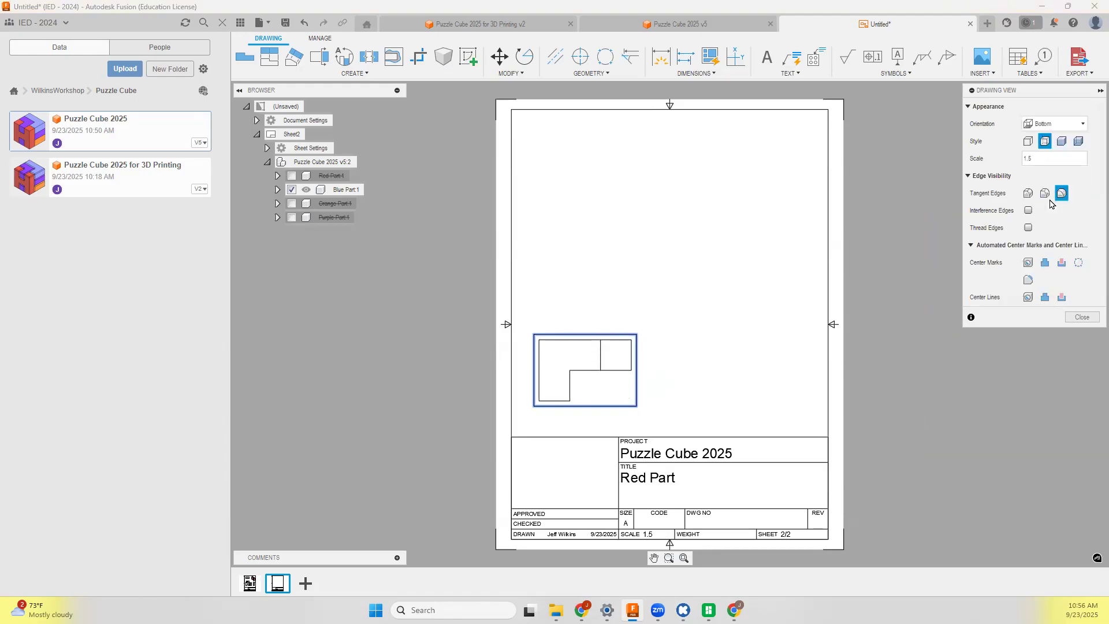
click(1047, 126)
click(1045, 214)
click(1047, 125)
click(1049, 220)
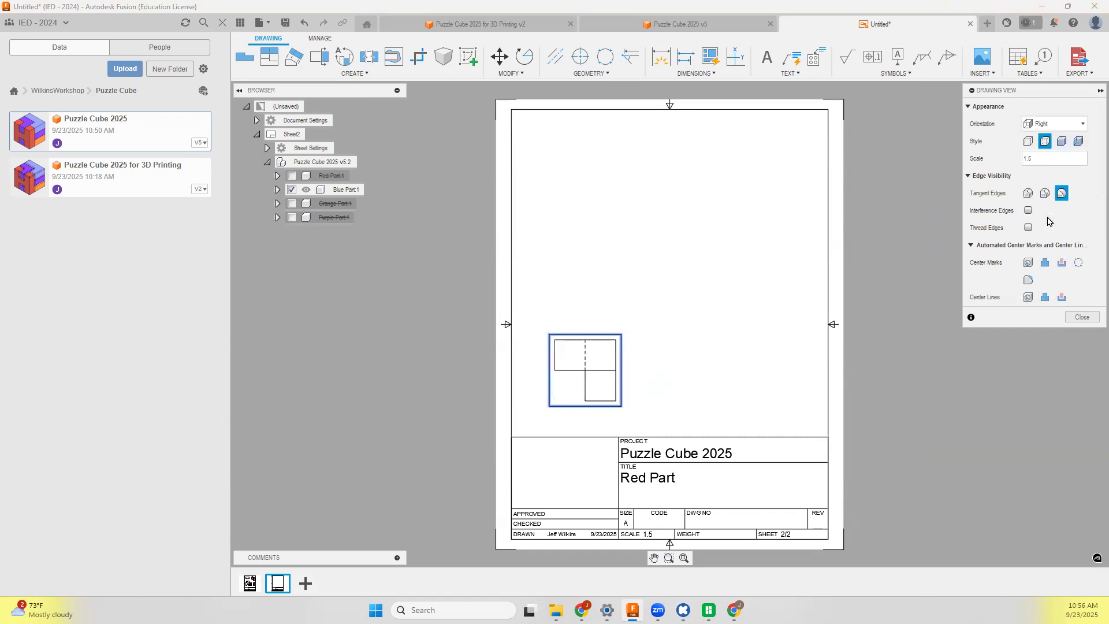
click(1047, 128)
click(1047, 243)
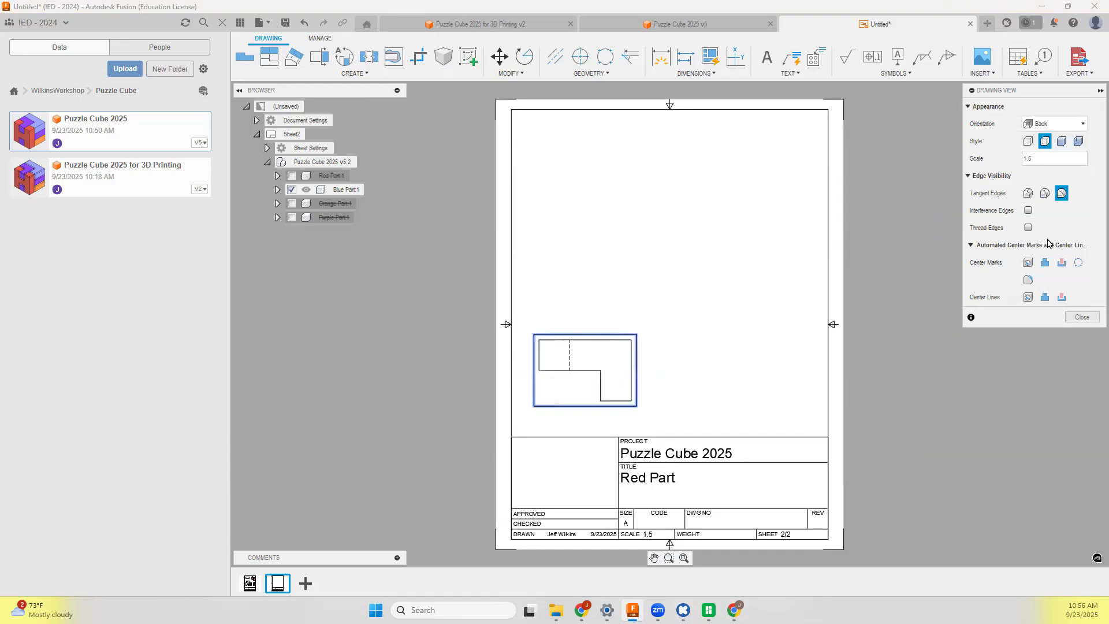
Compare the Front and Bottom orientations for the blue part view, settle on Front, and finish editing the view.
click(1048, 124)
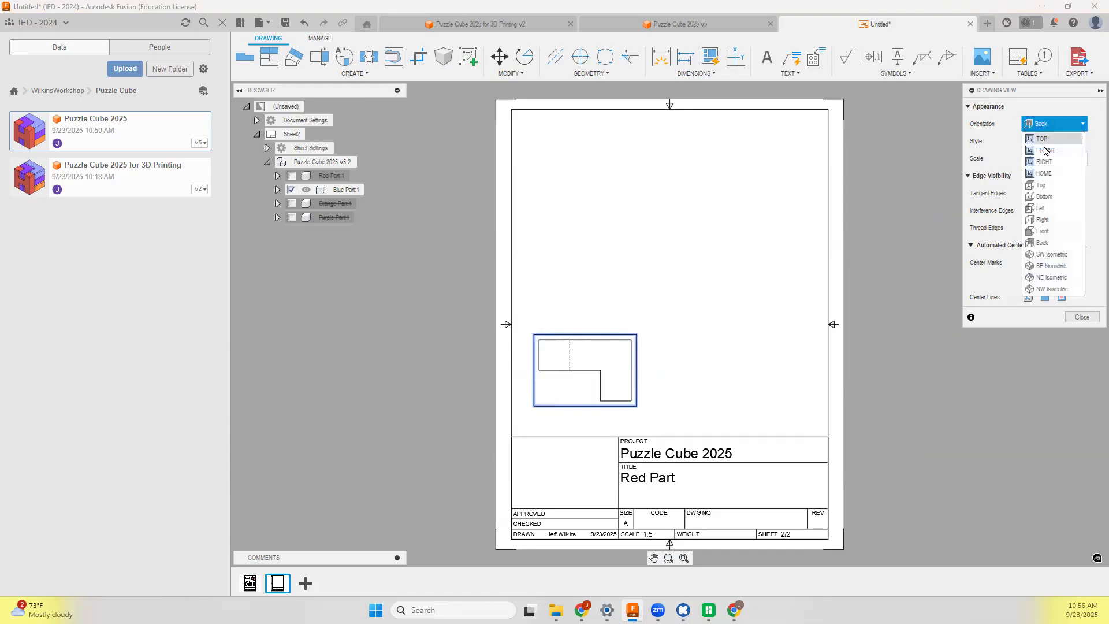
click(1052, 231)
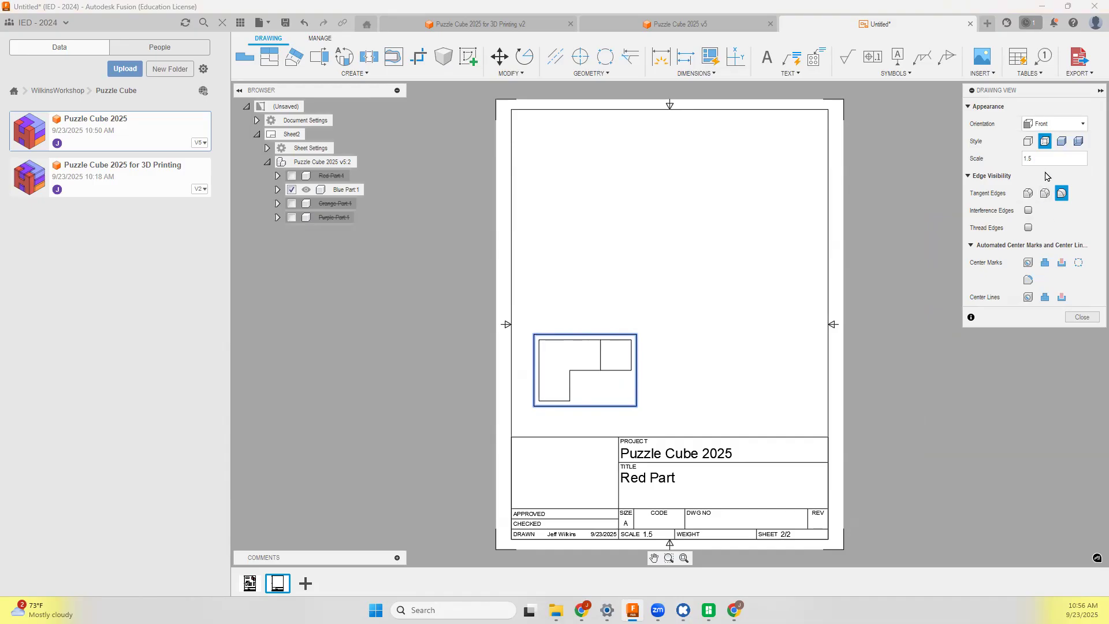
click(1045, 125)
click(1044, 197)
click(1048, 124)
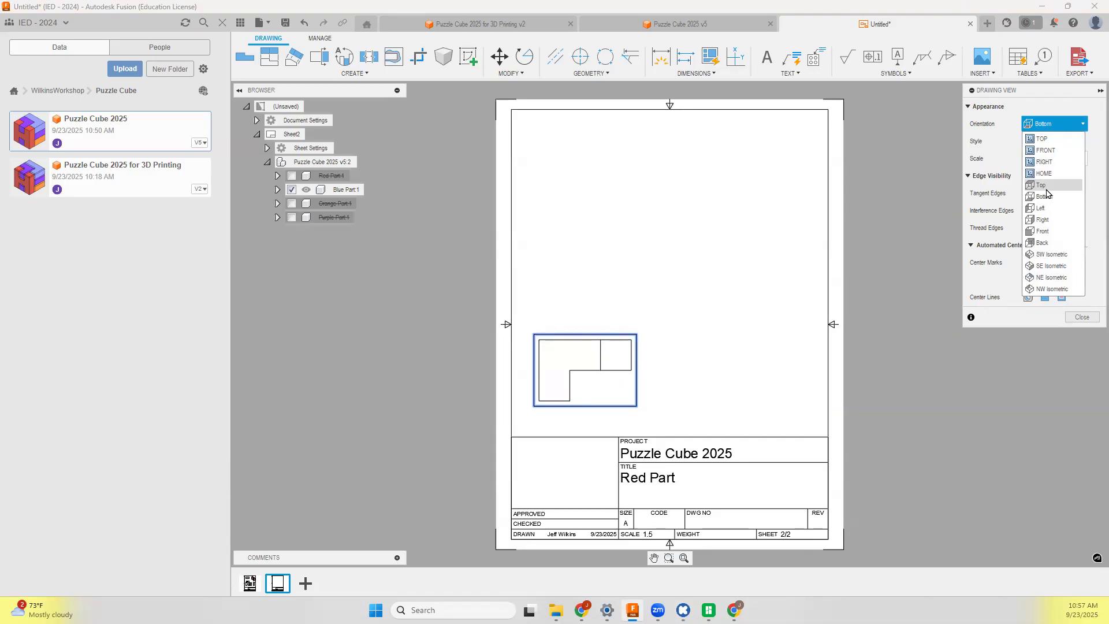
click(1055, 231)
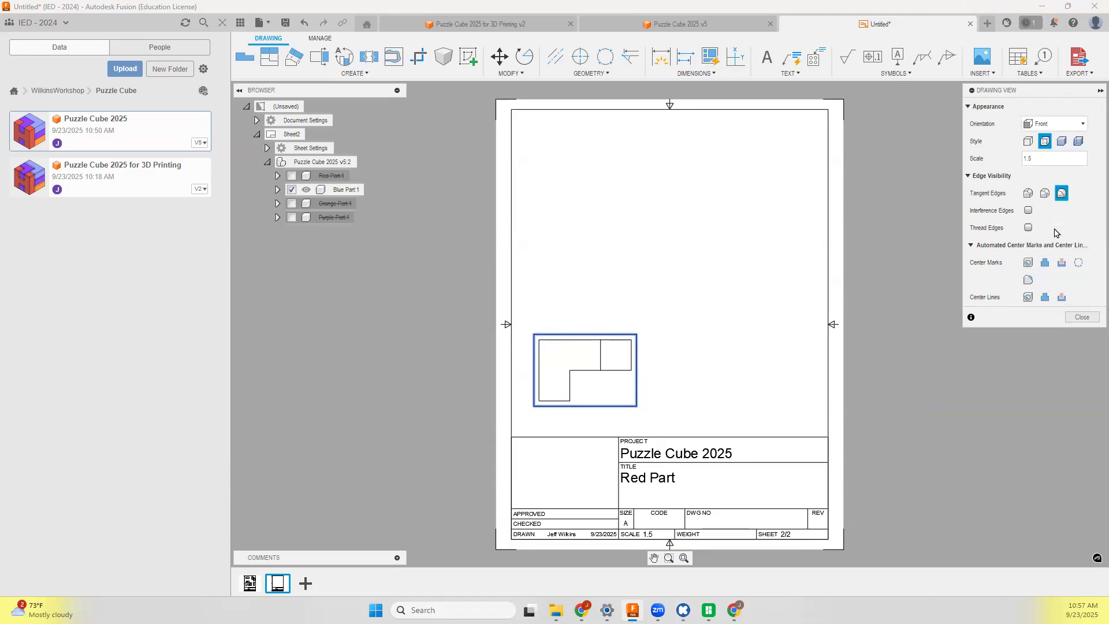
click(1082, 319)
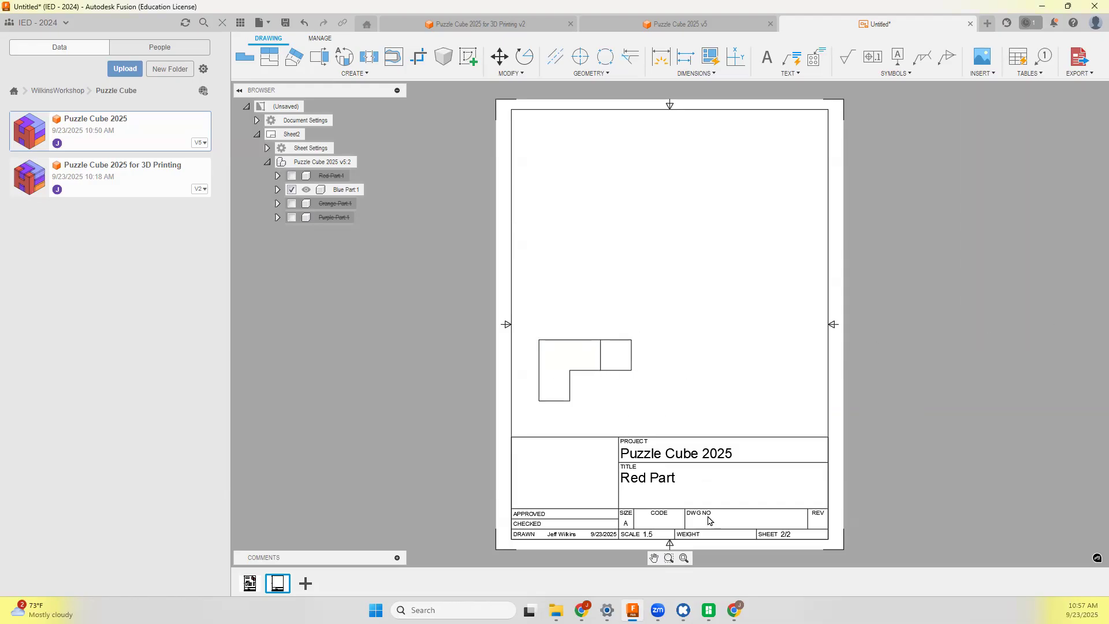
Switch to OKIOCAM Snapshot and Recorder, move its window aside to compare the physical blue part with the view, and return to the drawing.
mouse_move(708, 610)
click(682, 609)
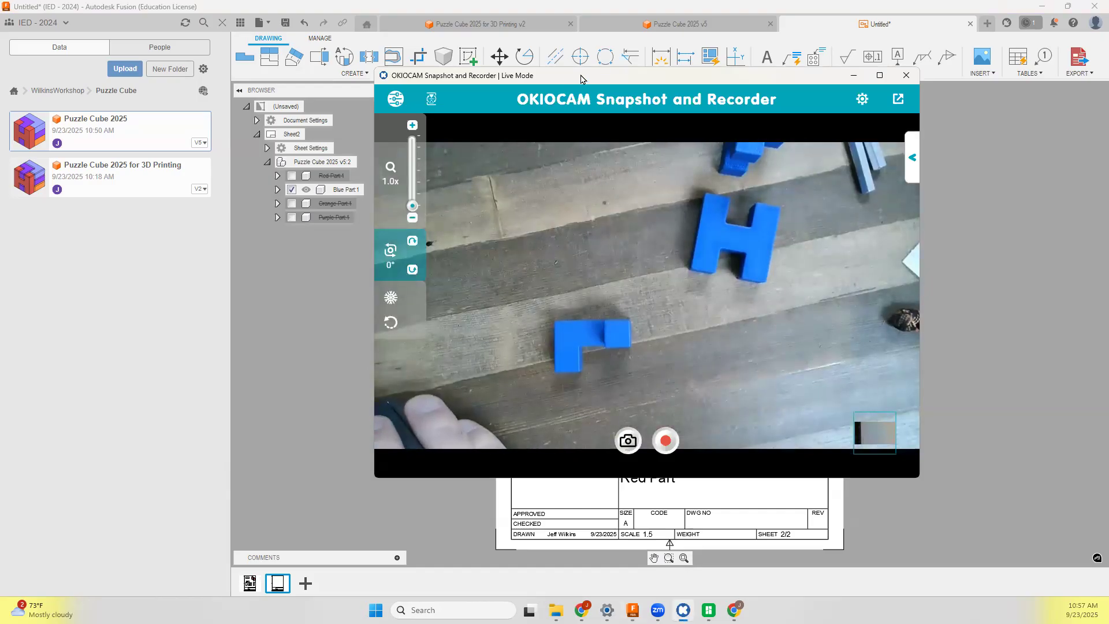
drag(581, 79, 851, 85)
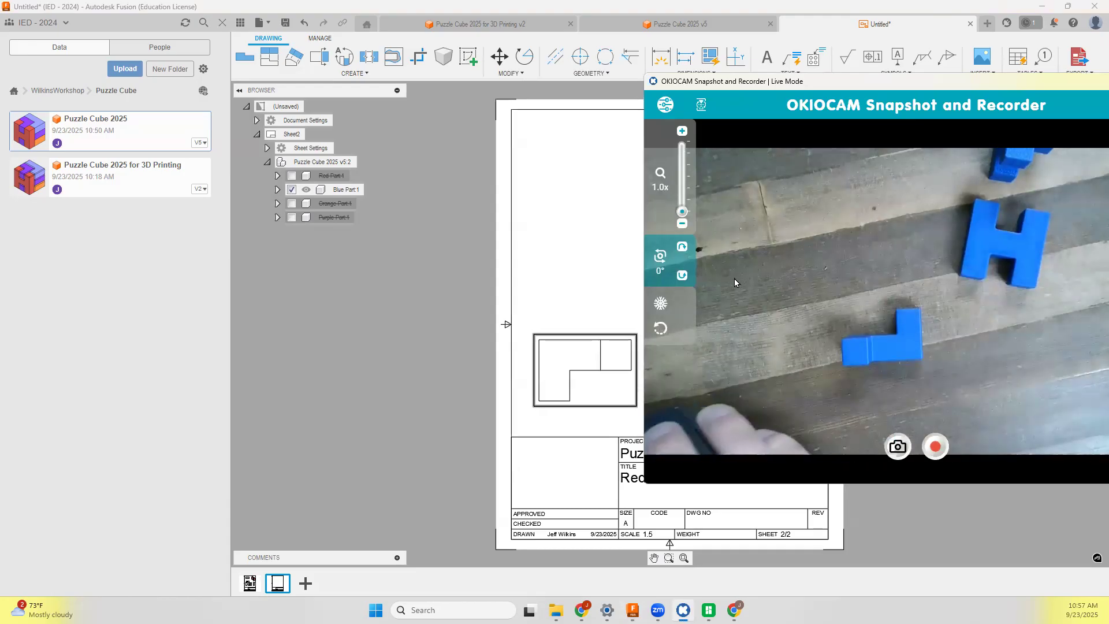
click(582, 285)
Rotate the blue part's front view 180 degrees about its upper-right corner and move it to the sheet's lower-left area.
click(508, 73)
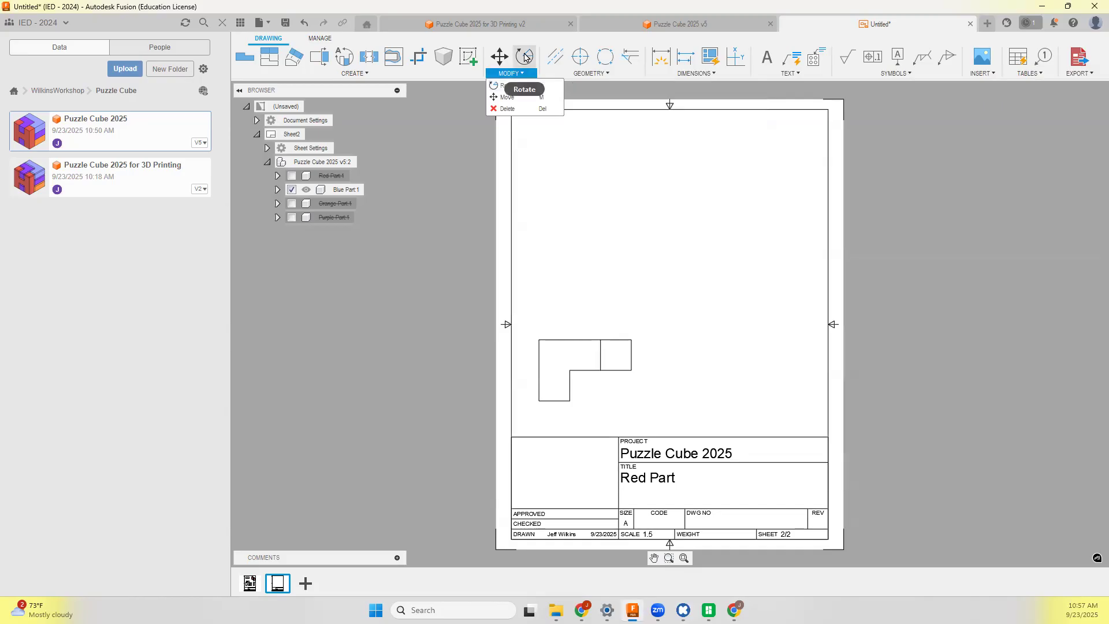
click(526, 58)
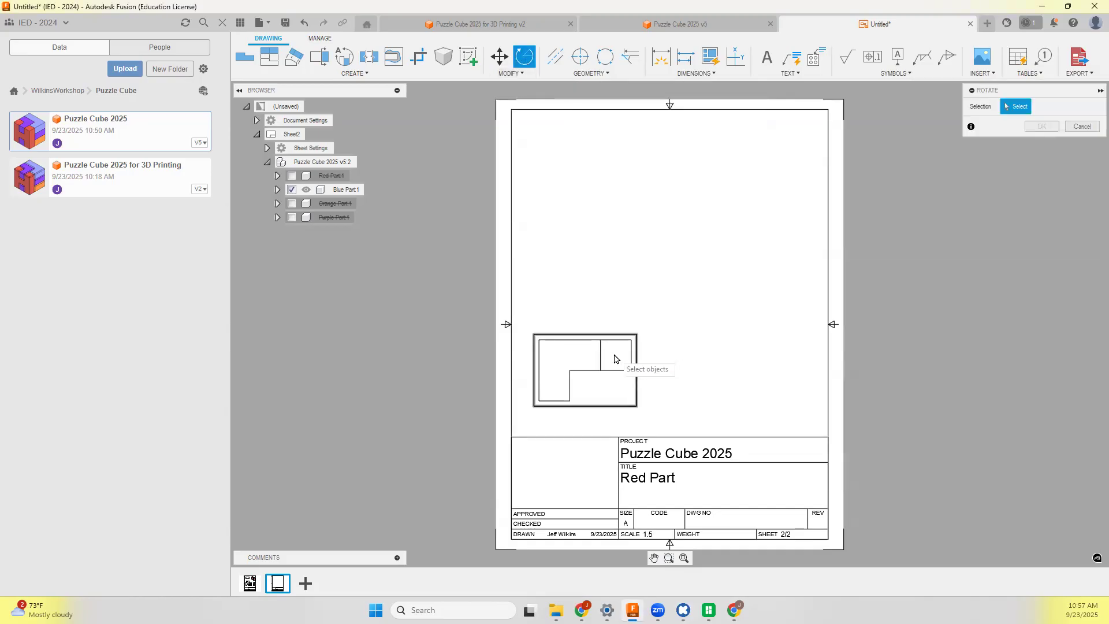
click(613, 356)
click(1012, 124)
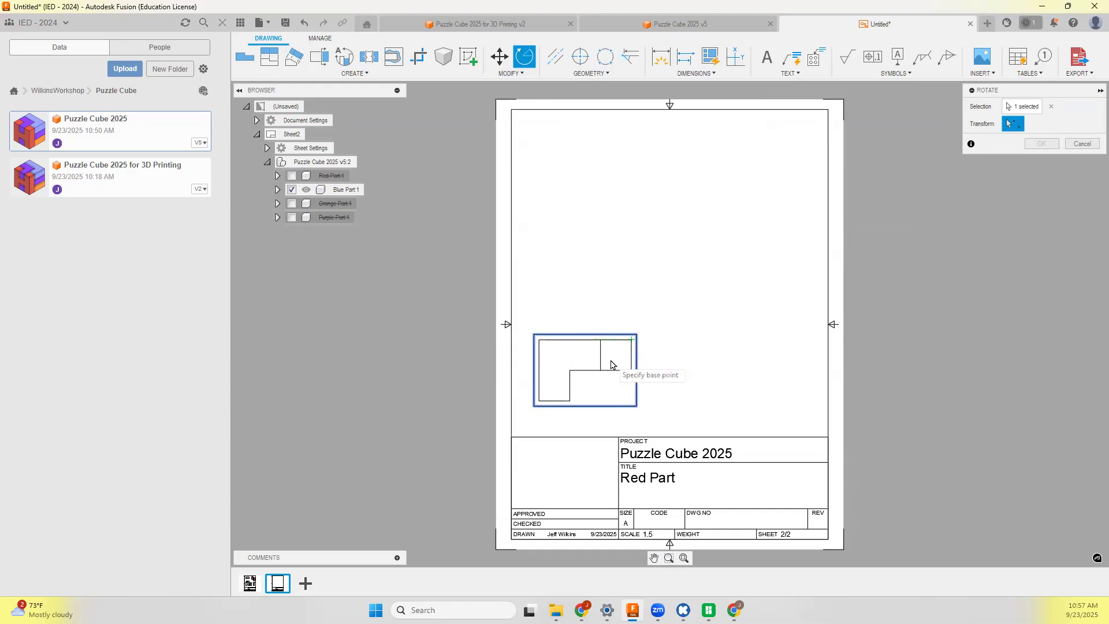
click(631, 340)
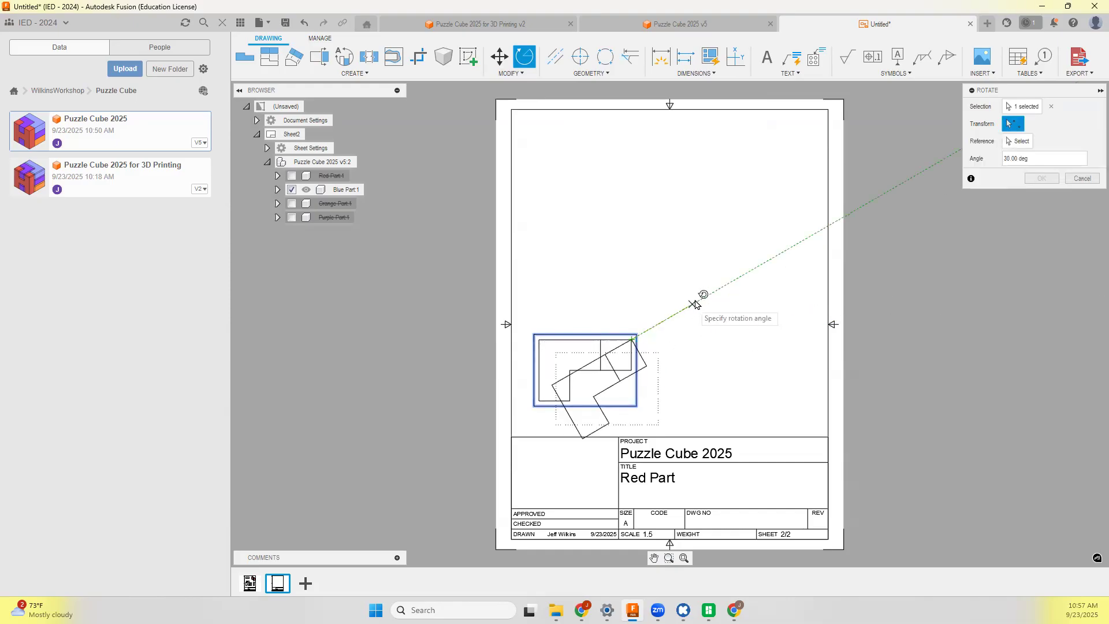
click(582, 341)
click(1042, 147)
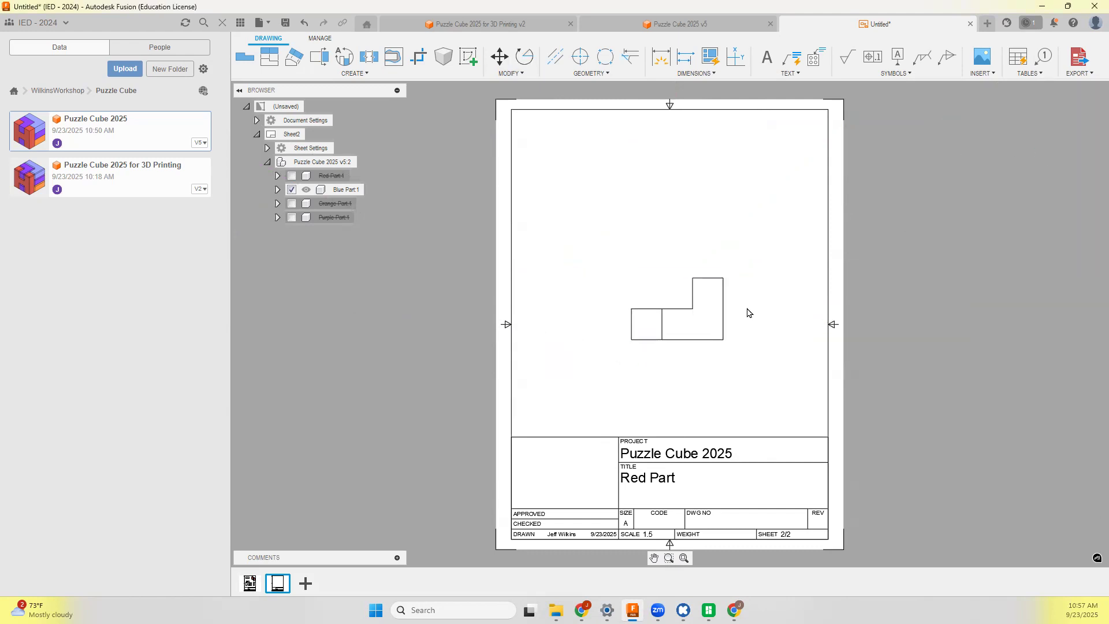
mouse_move(697, 339)
mouse_down()
mouse_move(639, 366)
mouse_move(616, 397)
mouse_up()
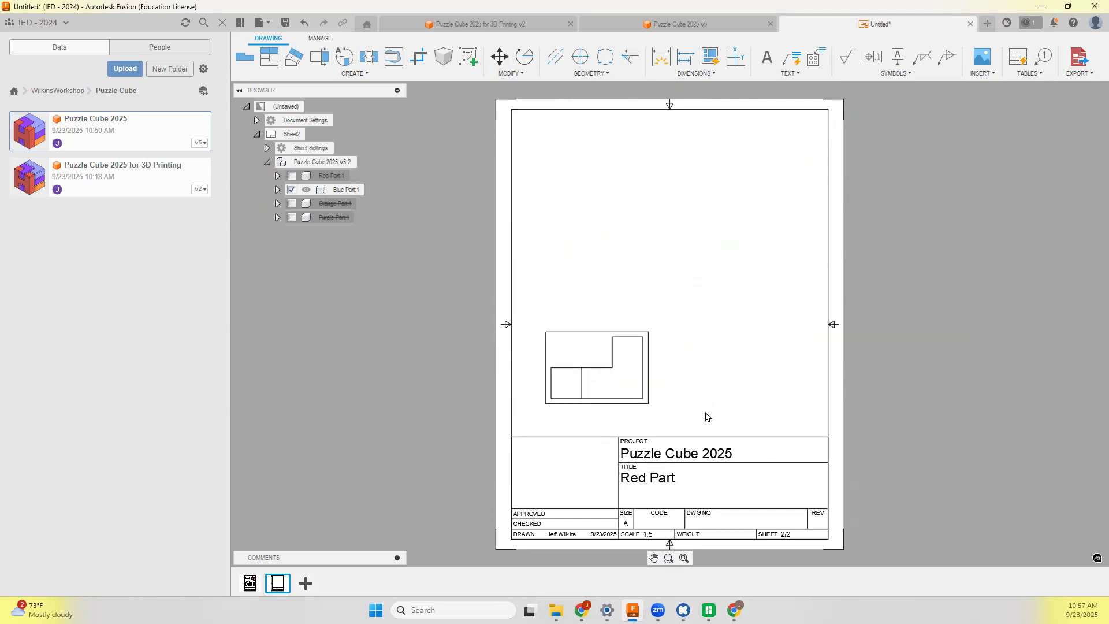
Project top, right-side and isometric views from the blue part's front view.
click(623, 355)
click(709, 200)
click(777, 368)
Set the isometric view's style to shaded without hidden edges and finish editing the view.
click(788, 187)
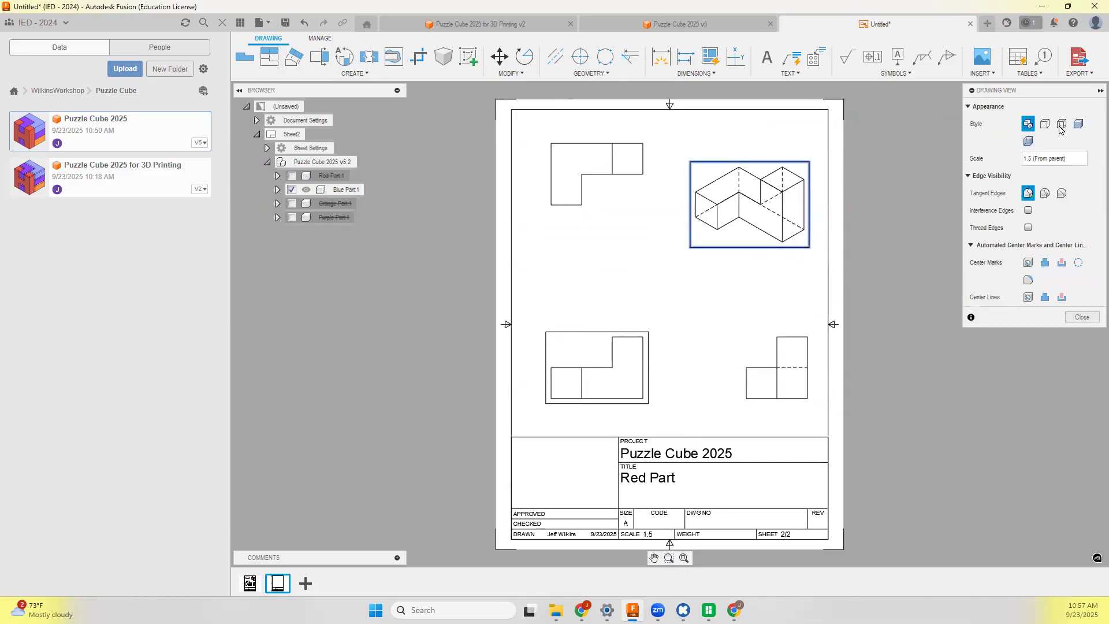
click(1061, 125)
click(1081, 337)
click(917, 320)
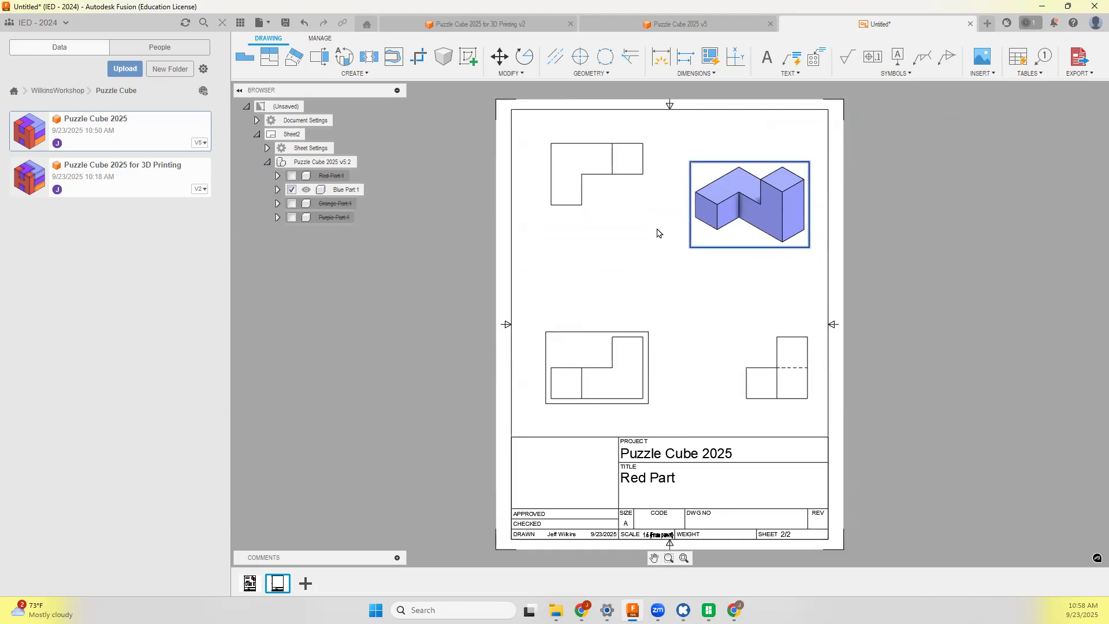
Dimension the small square's width above the front view, and the low block's depth and height on the right-side view.
click(661, 56)
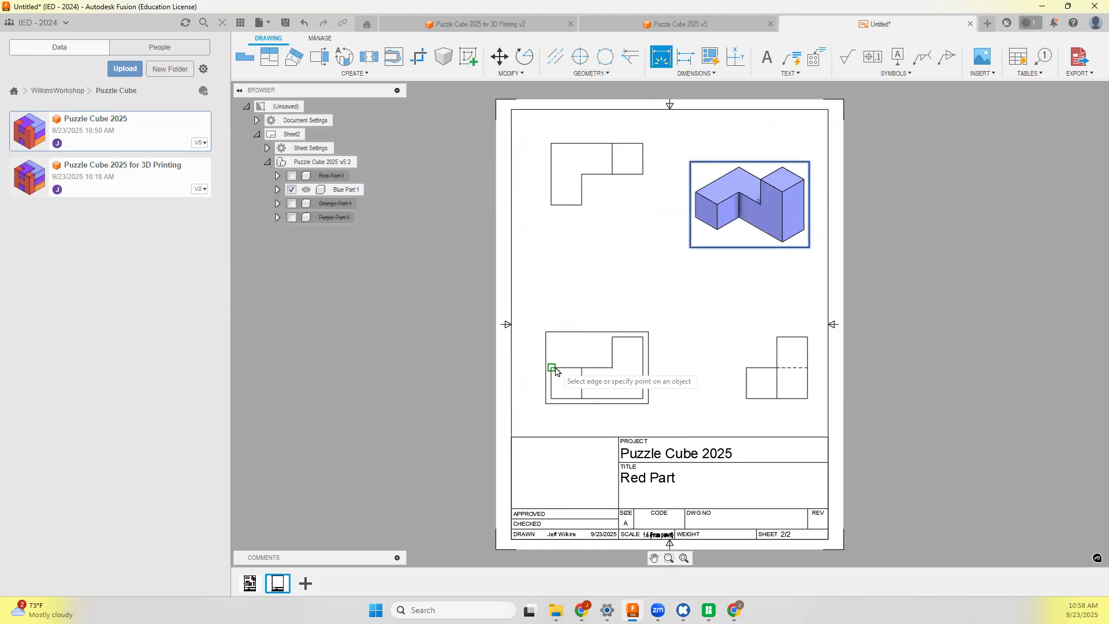
click(582, 367)
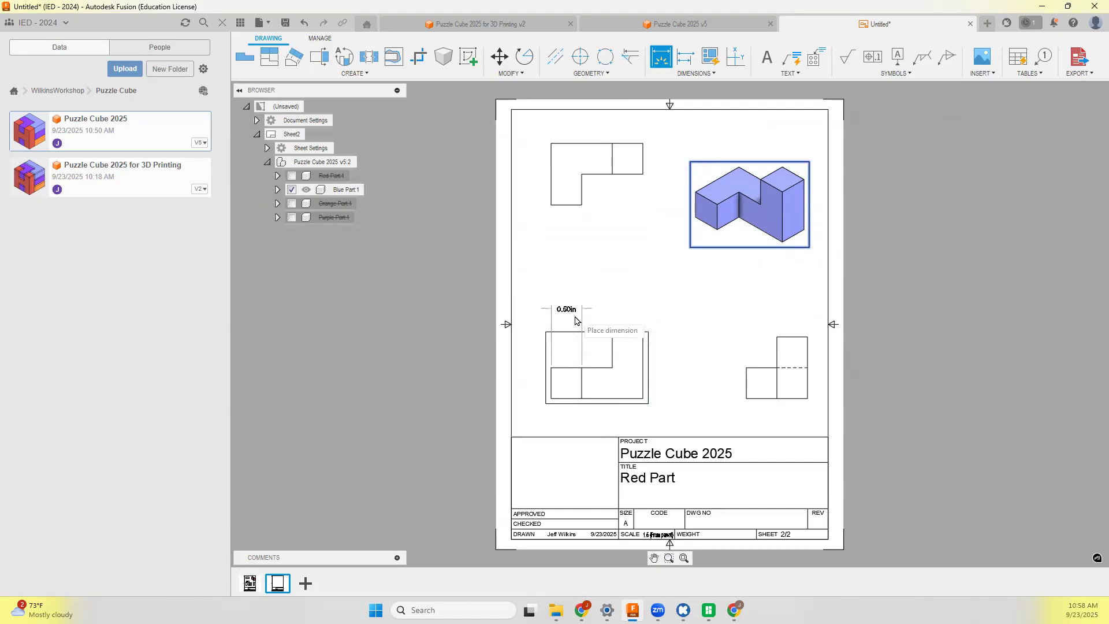
click(746, 367)
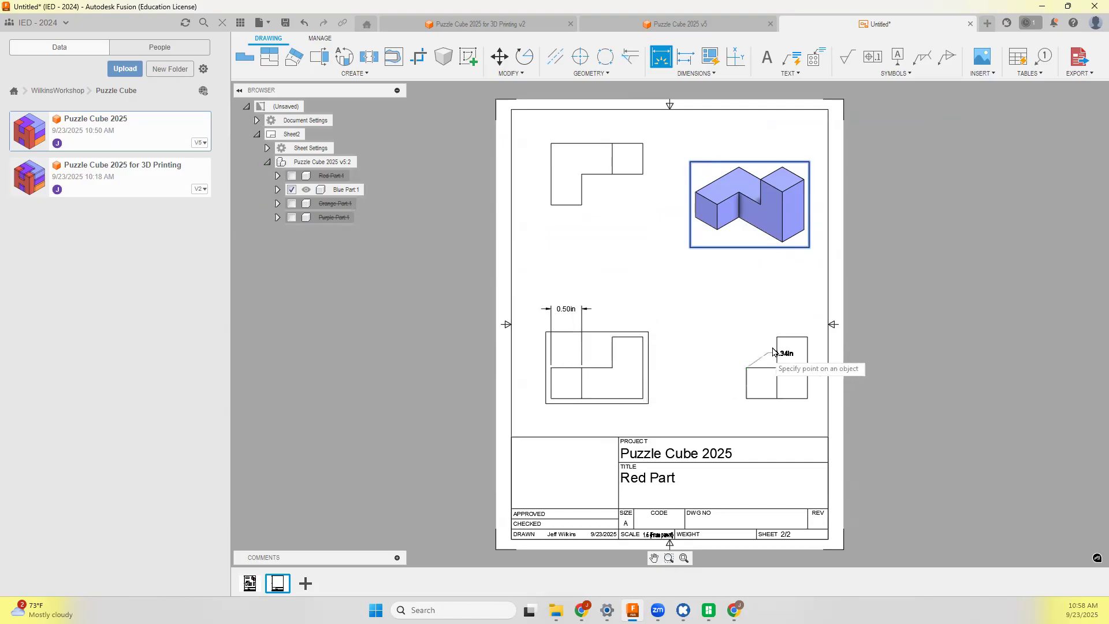
click(761, 321)
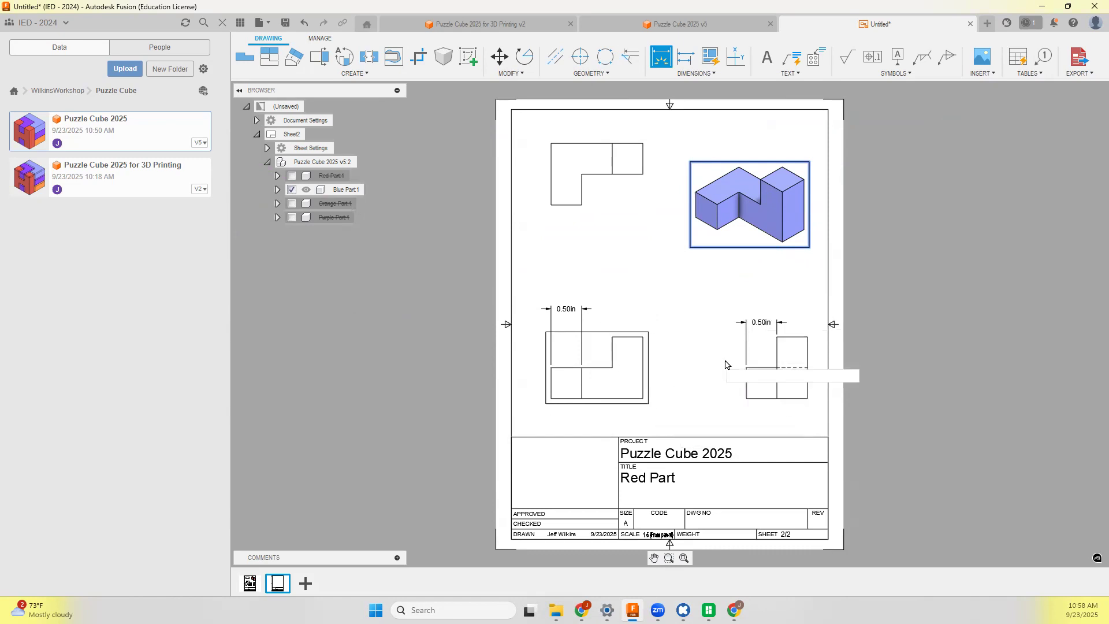
click(746, 398)
click(732, 381)
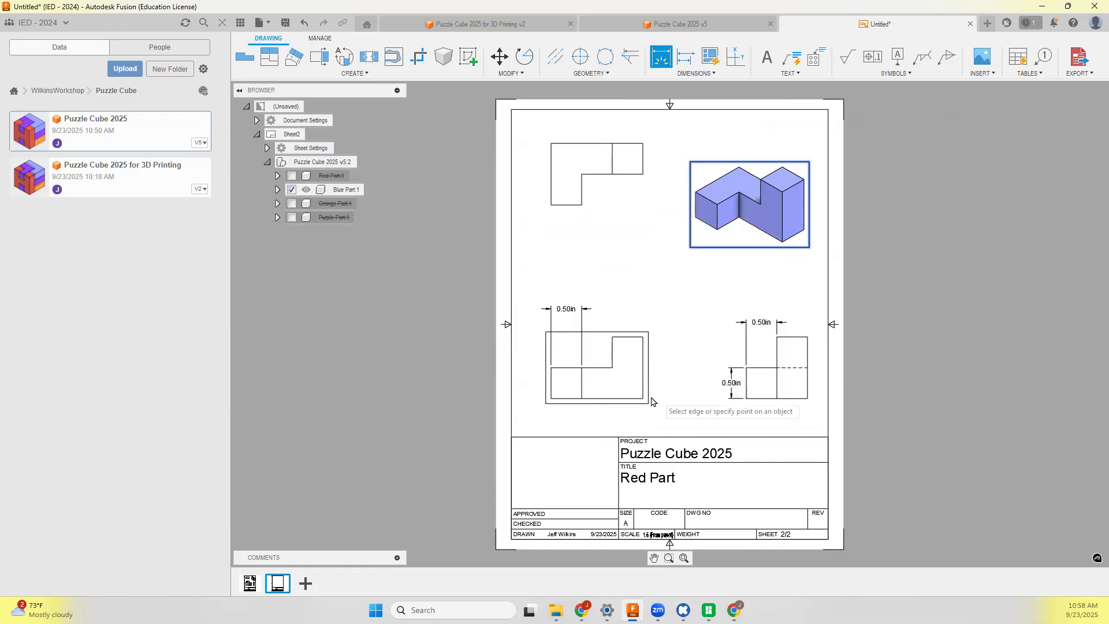
Dimension the blue part's overall height beside the right edge of the front view.
click(643, 399)
click(643, 337)
click(668, 368)
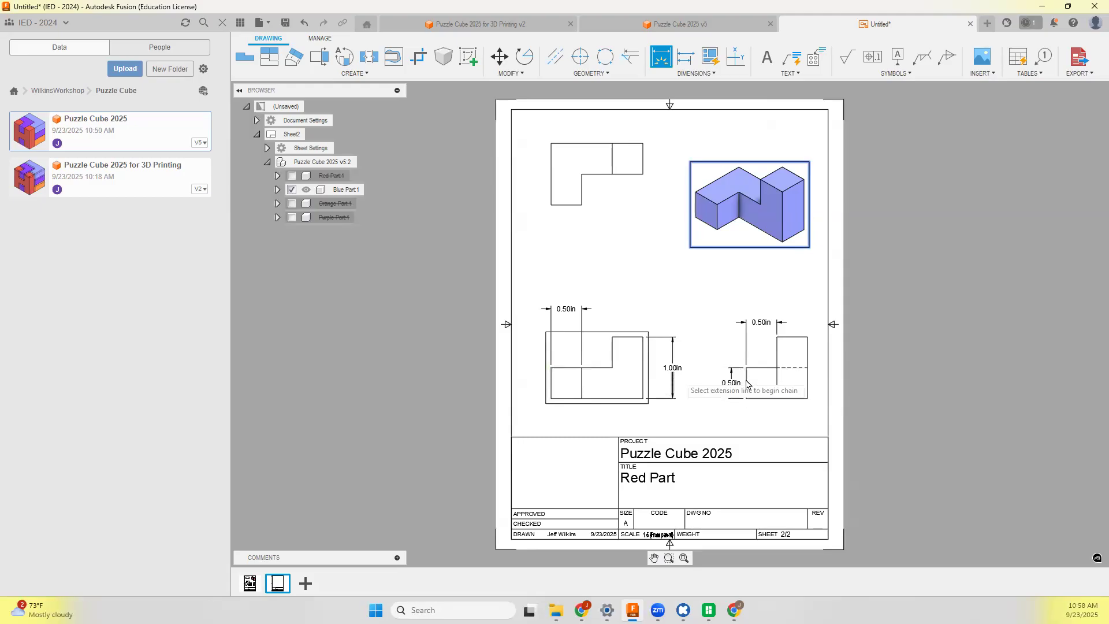
Add a baseline dimension above the front view from the part's left edge to the vertical edge of the step.
click(685, 56)
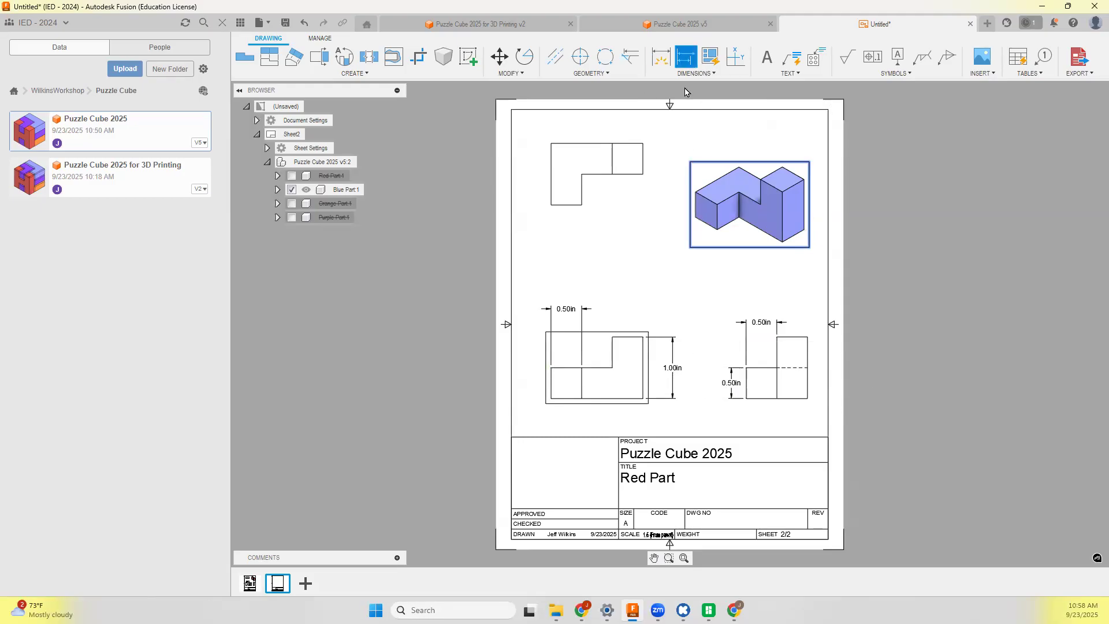
click(552, 338)
click(612, 337)
right_click(682, 319)
click(717, 317)
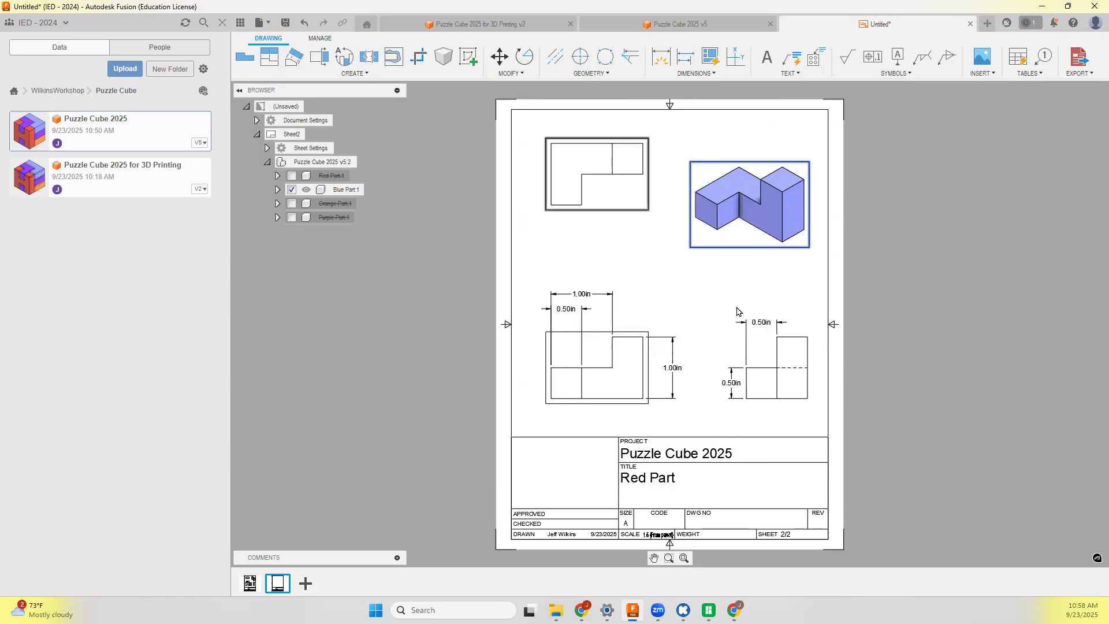
Add a baseline dimension for the overall depth above the right-side view, stacked over the low block's depth dimension.
click(685, 57)
click(761, 322)
click(807, 336)
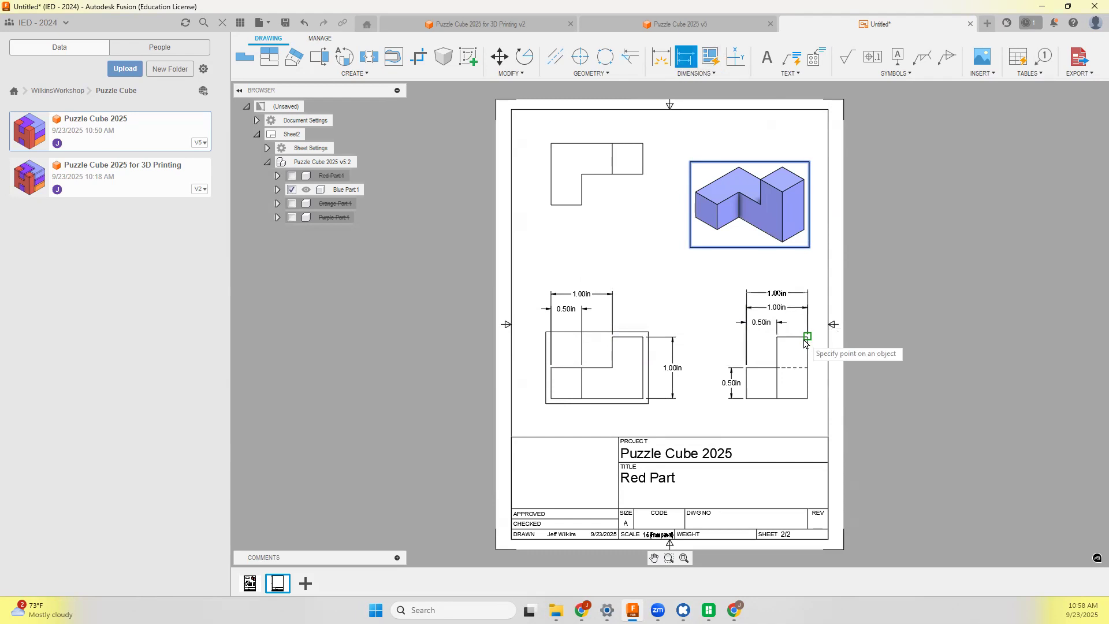
End the baseline dimensioning and try to change the title in sheet two's title block to Blue Part.
right_click(816, 309)
click(856, 312)
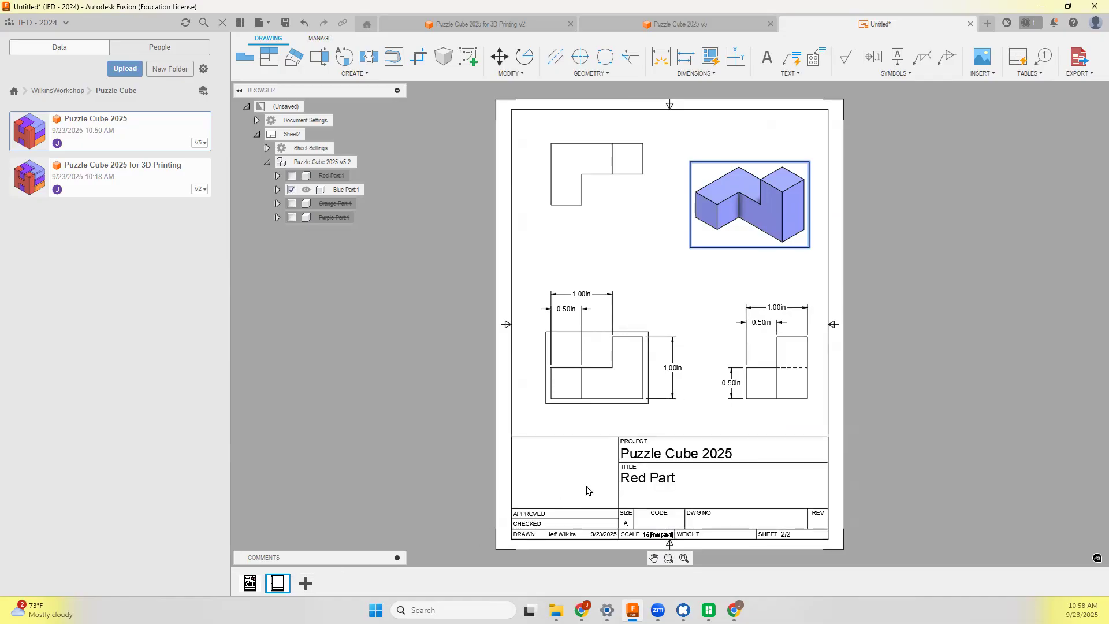
double_click(641, 480)
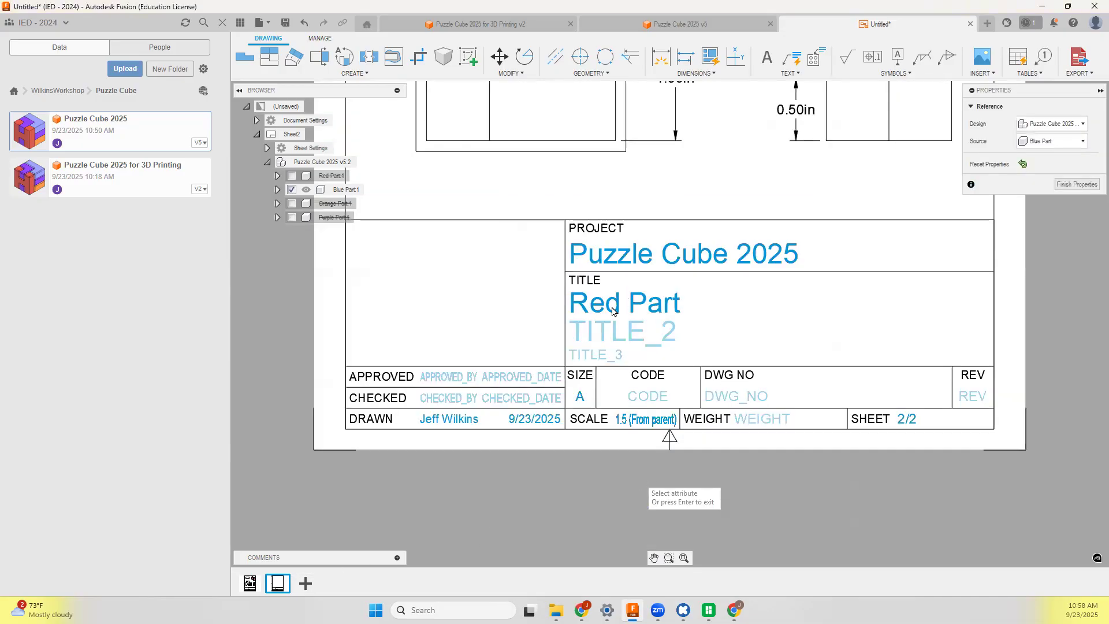
double_click(612, 312)
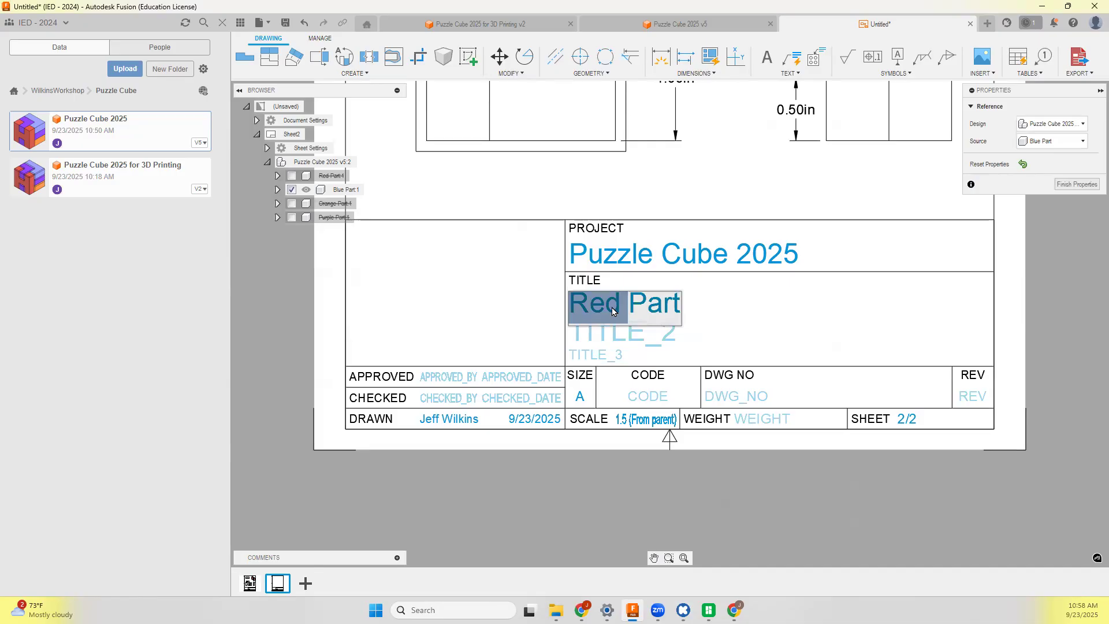
text(Blue)
key(BackSpace)
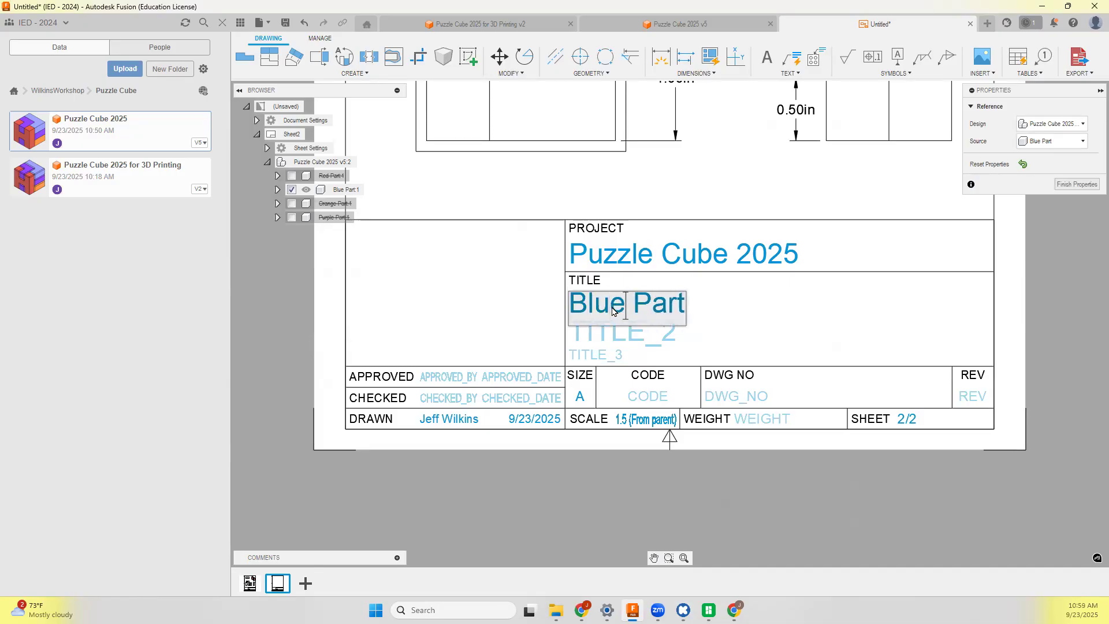
click(1058, 187)
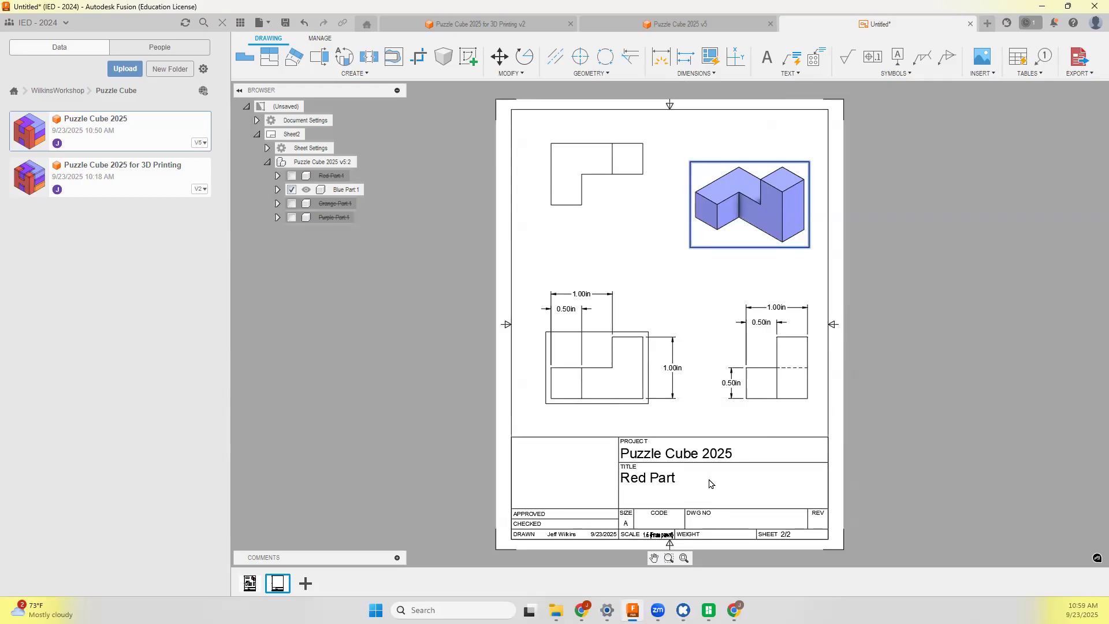
Add a third sheet and place a shaded front base view of the full cube at scale 1.5 in its lower-left area.
click(305, 583)
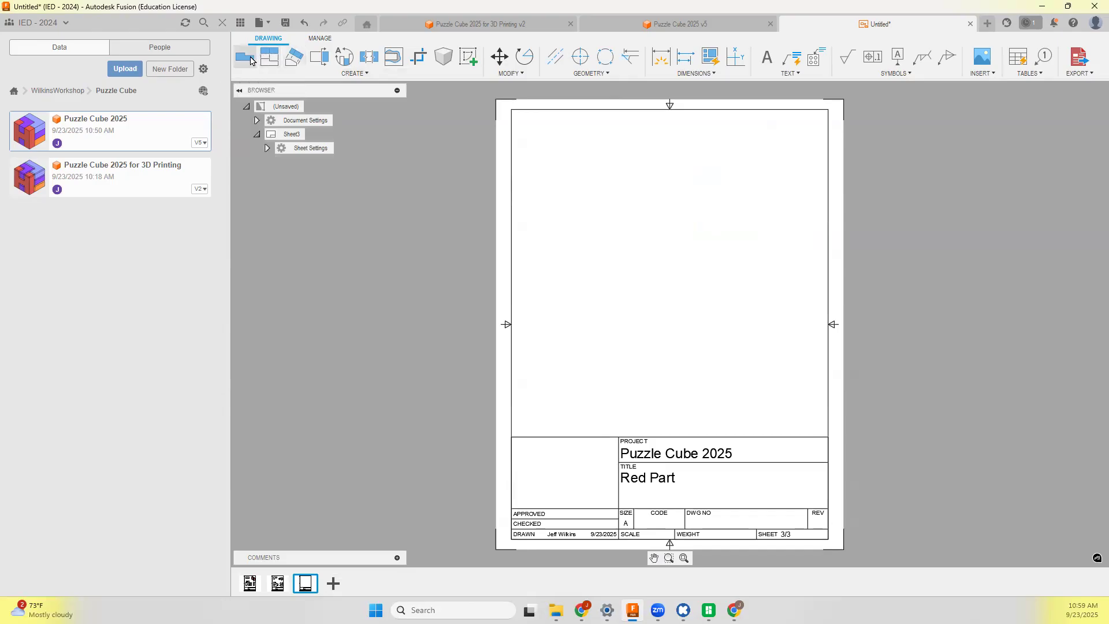
click(251, 60)
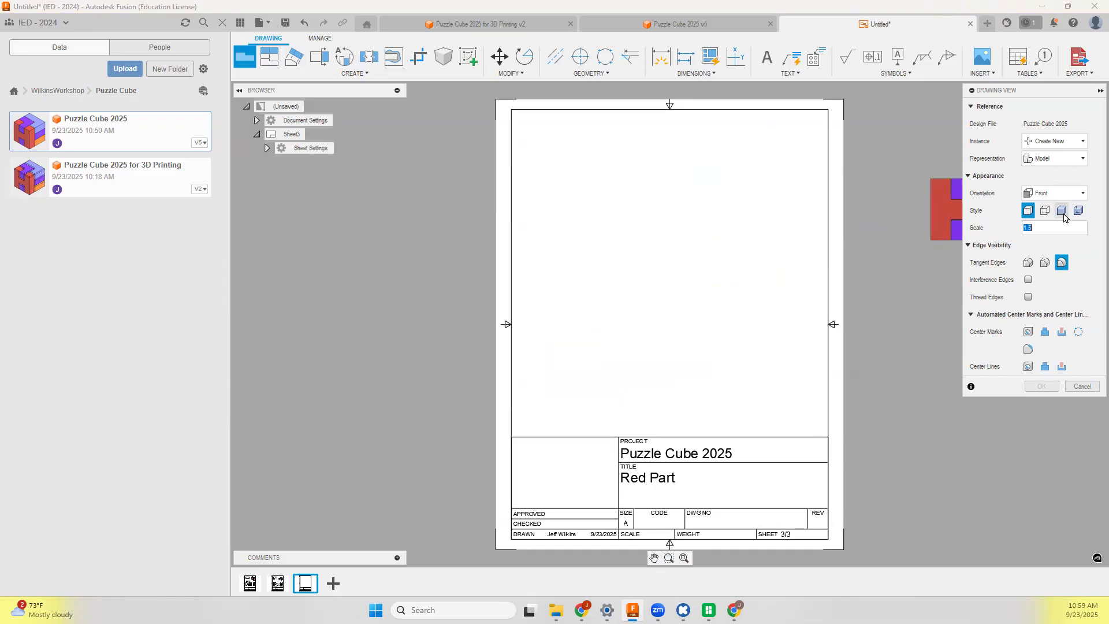
click(1063, 212)
click(598, 348)
click(1042, 403)
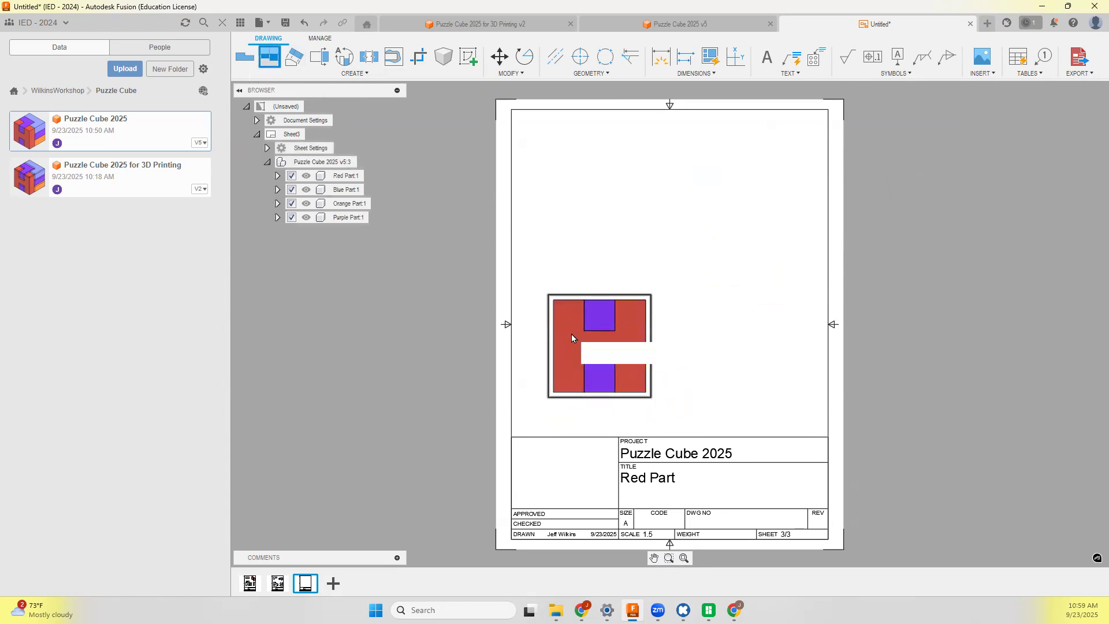
Project a top view, a right-side view and an isometric view from the assembled cube's front view.
click(573, 195)
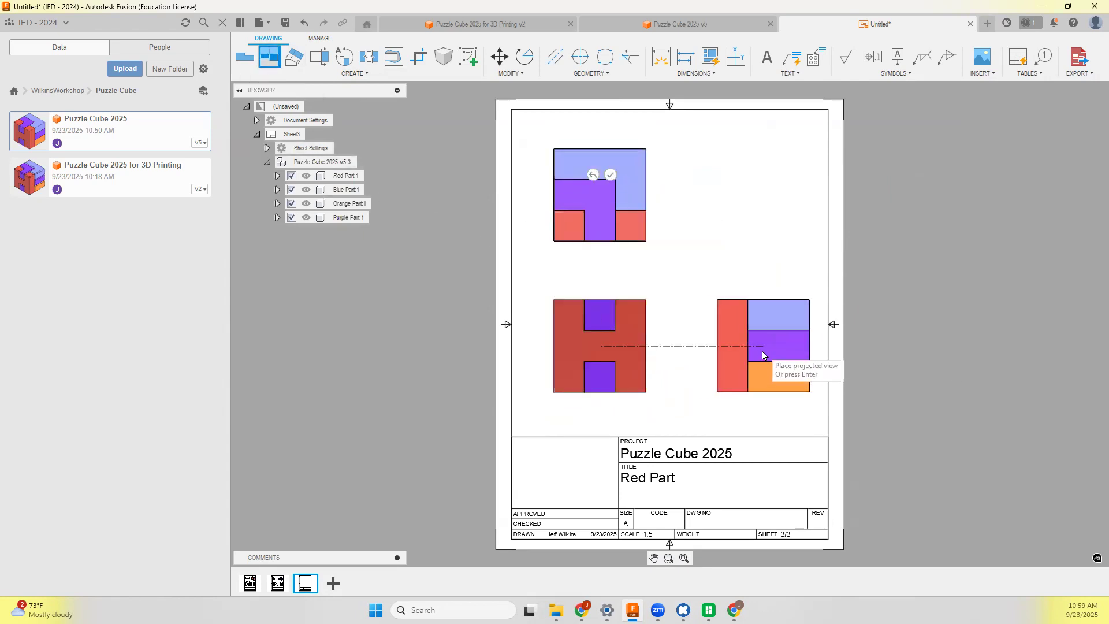
click(761, 351)
click(746, 200)
click(783, 180)
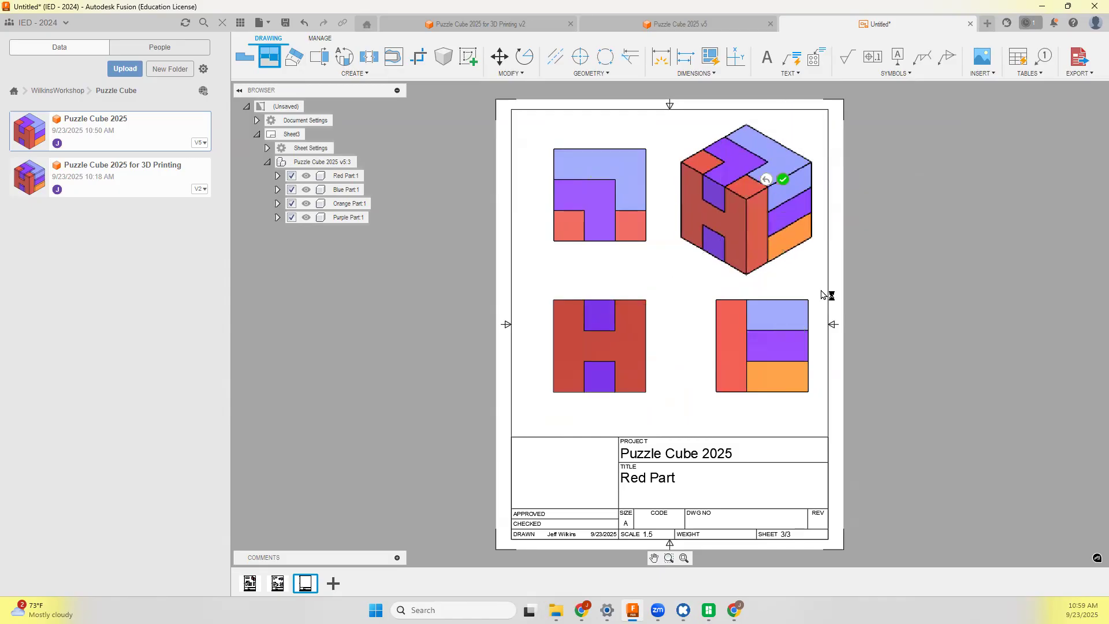
Dimension the cube's overall width and height on the front view, and its overall depth above the right-side view.
click(660, 57)
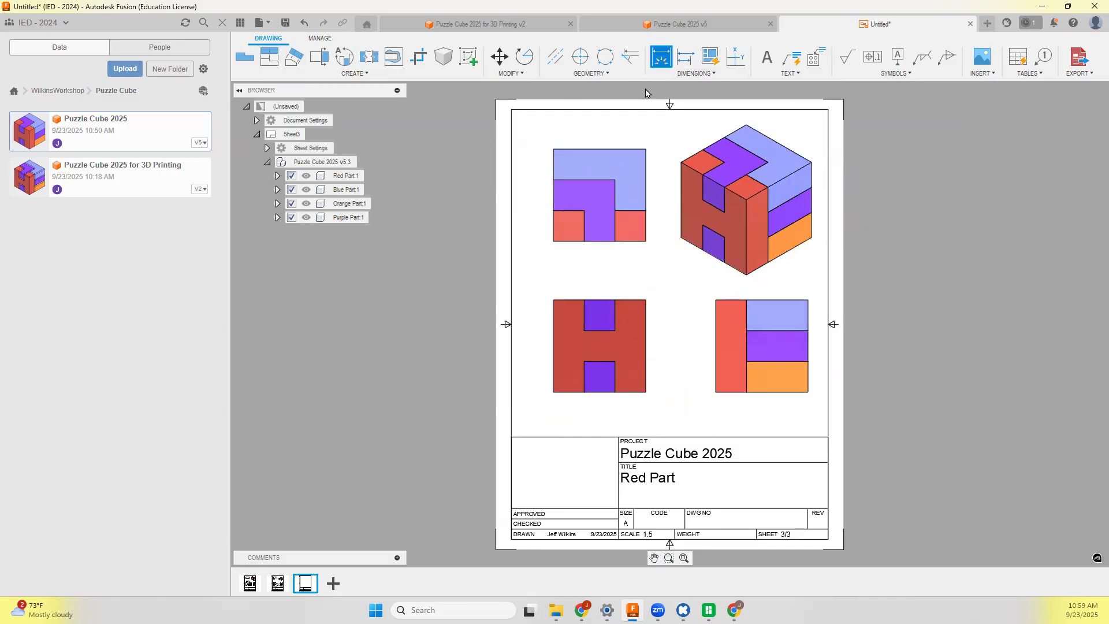
click(553, 299)
click(646, 300)
click(640, 285)
click(646, 392)
click(646, 300)
click(666, 333)
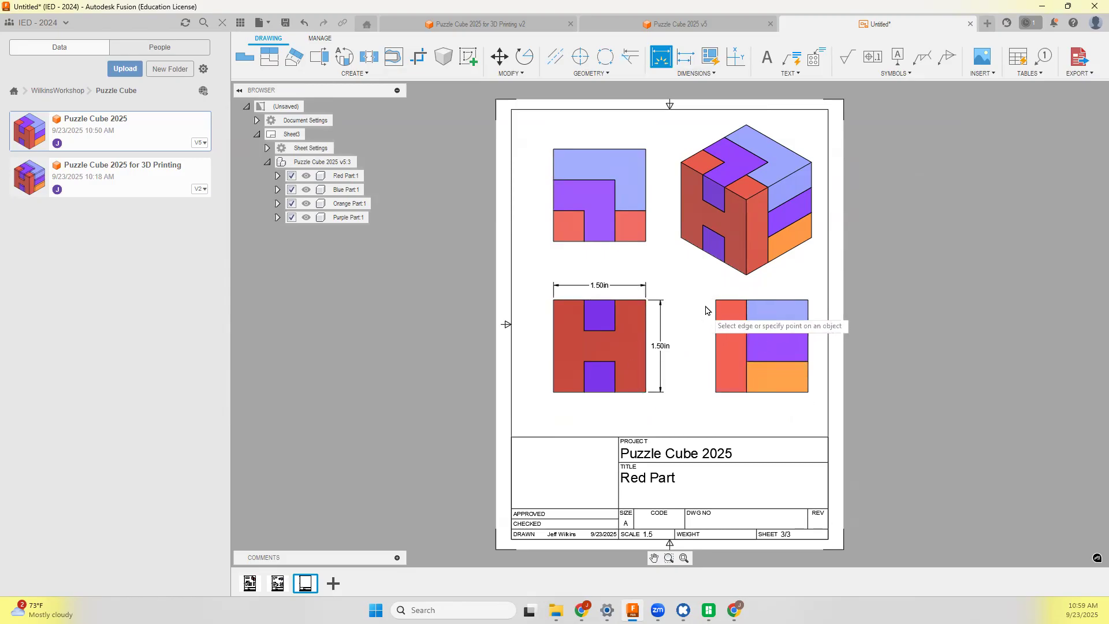
click(808, 300)
click(762, 287)
key(Escape)
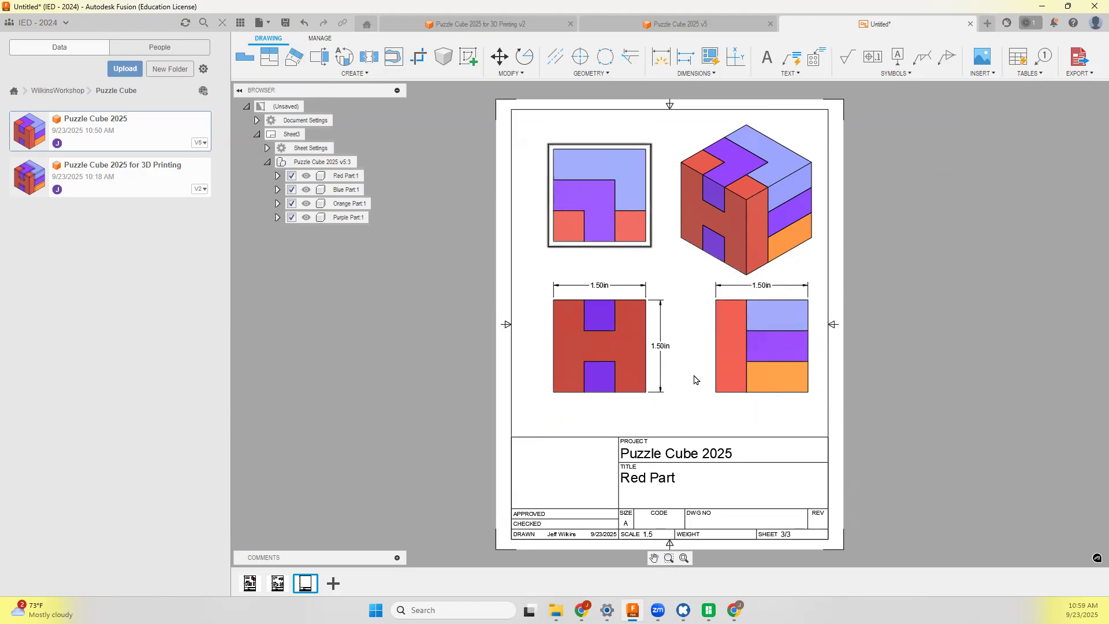
Move the front view down and left, shift the right-side view left, and nudge the top view down slightly.
drag(595, 379, 580, 395)
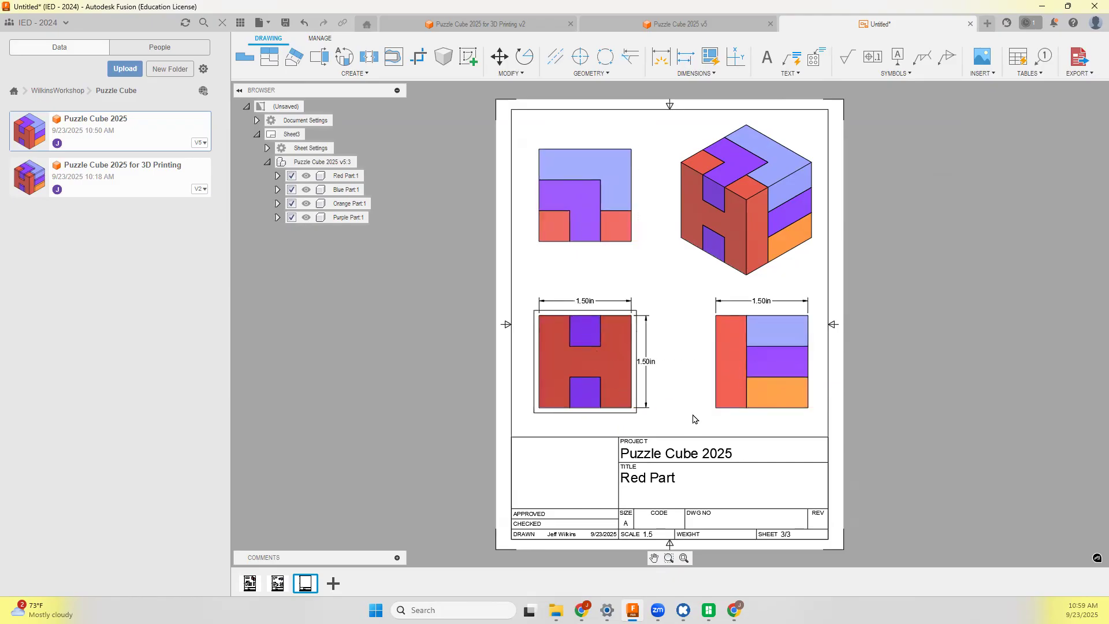
drag(771, 378, 753, 379)
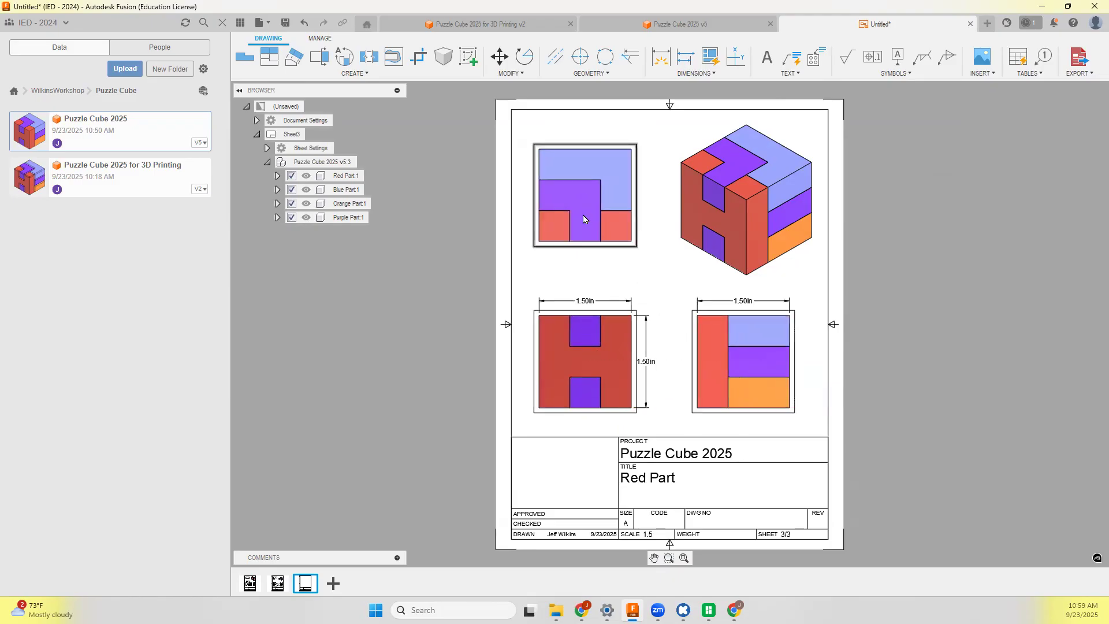
mouse_move(580, 209)
mouse_down()
mouse_move(579, 220)
mouse_move(579, 211)
mouse_up()
click(663, 267)
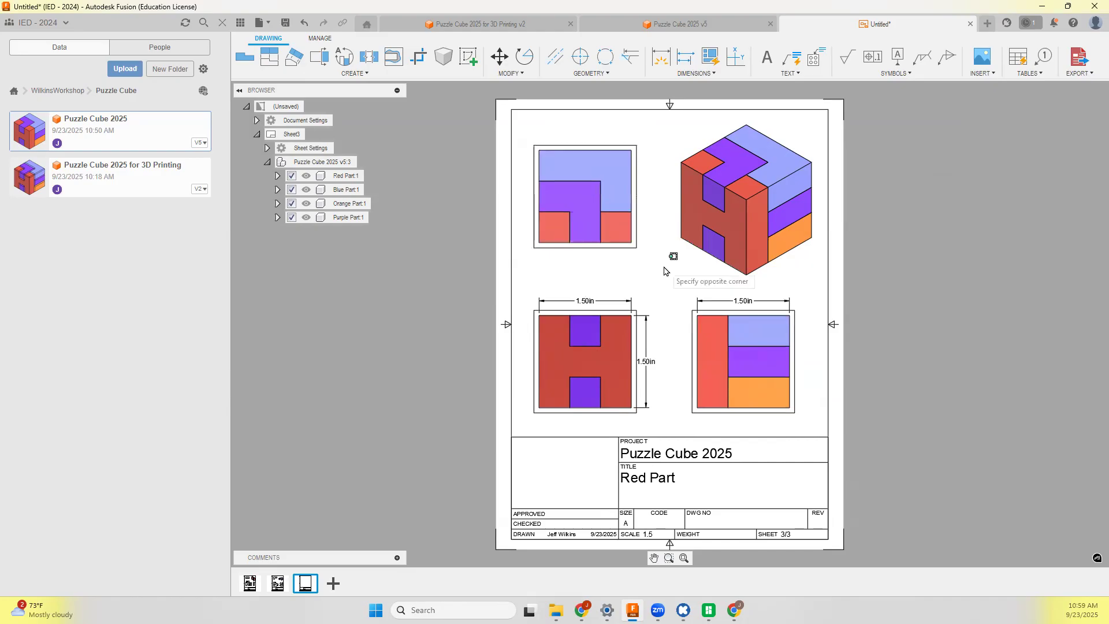
click(807, 427)
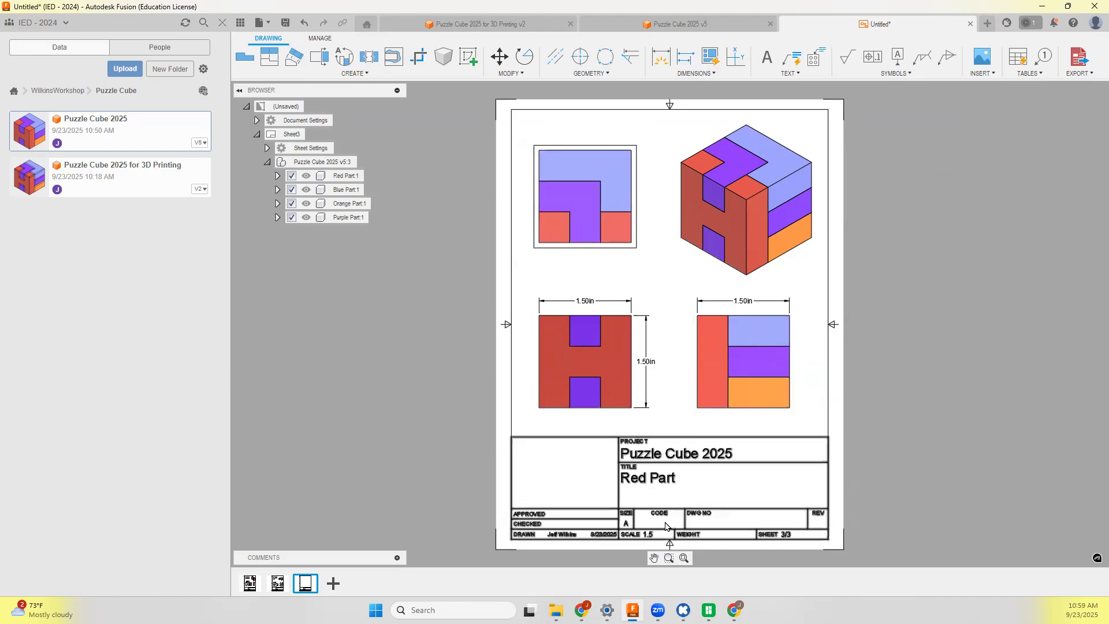
Change the title in sheet three's title block to Final Assembly.
double_click(665, 479)
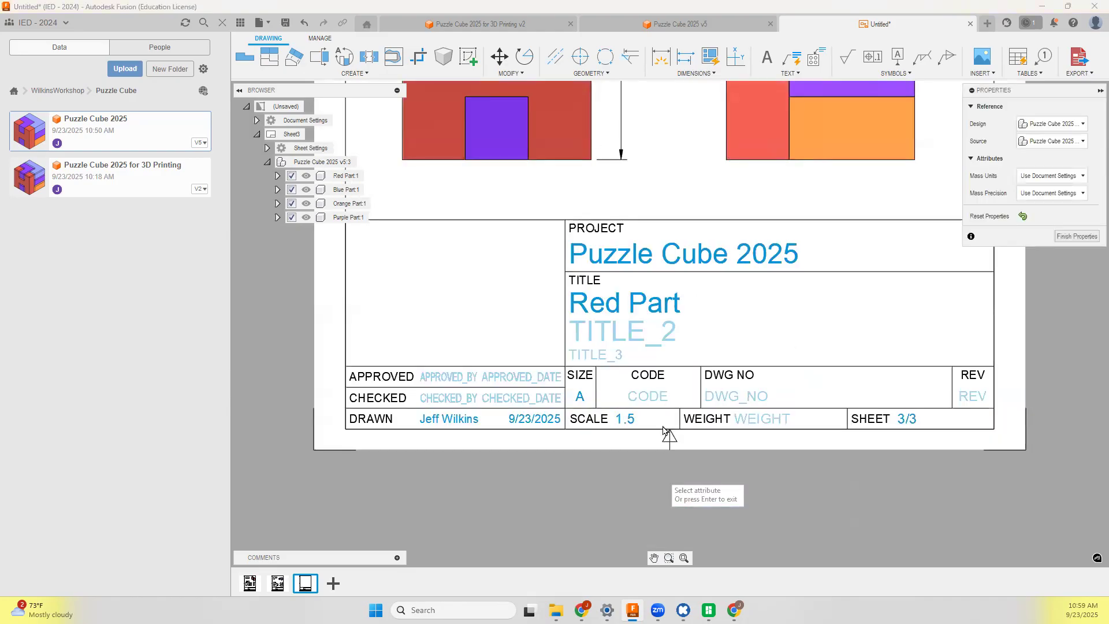
click(618, 317)
text(Fina)
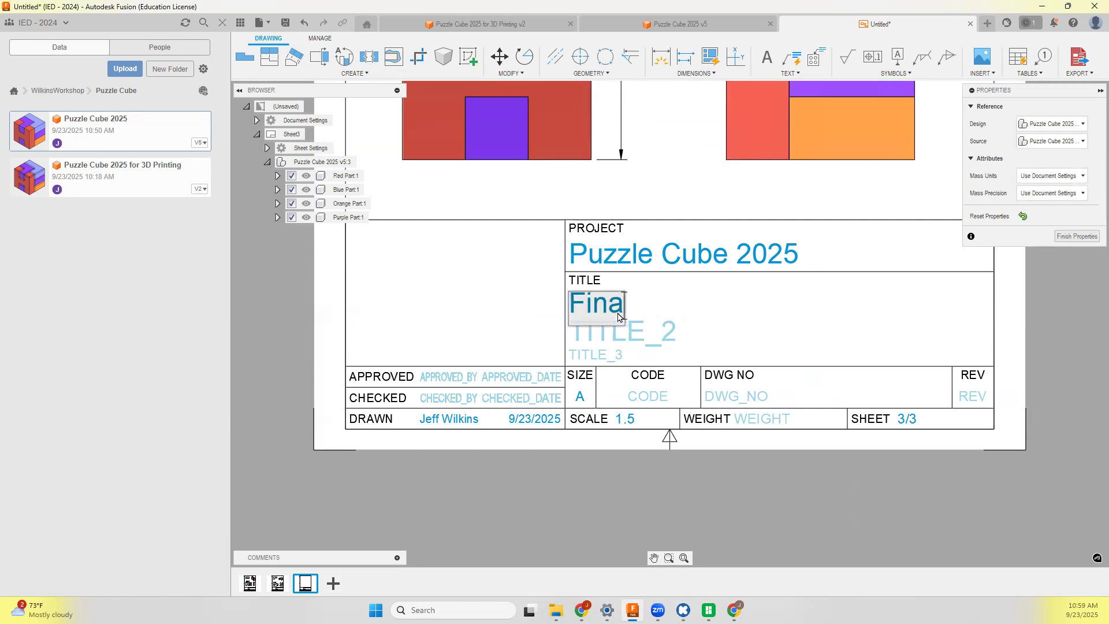
text(l Assembl)
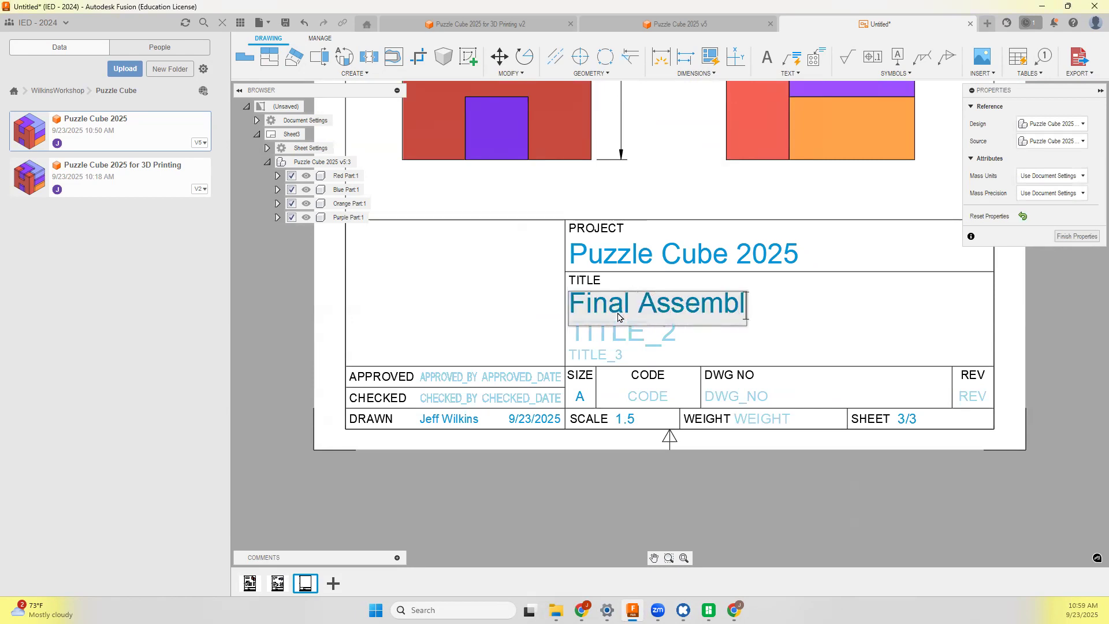
key(Return)
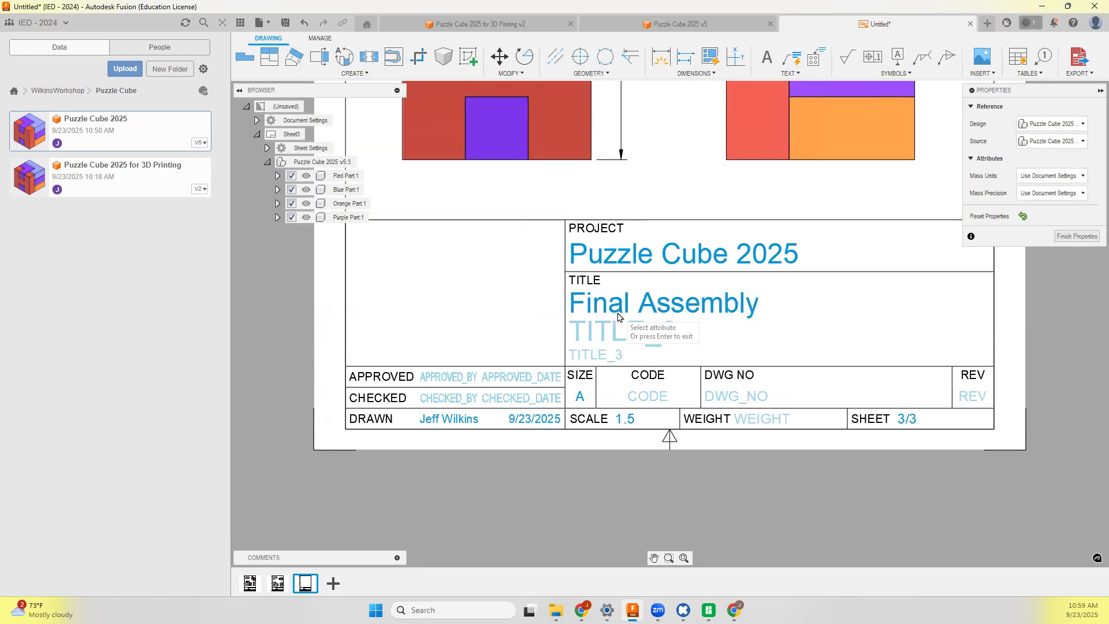
click(1063, 235)
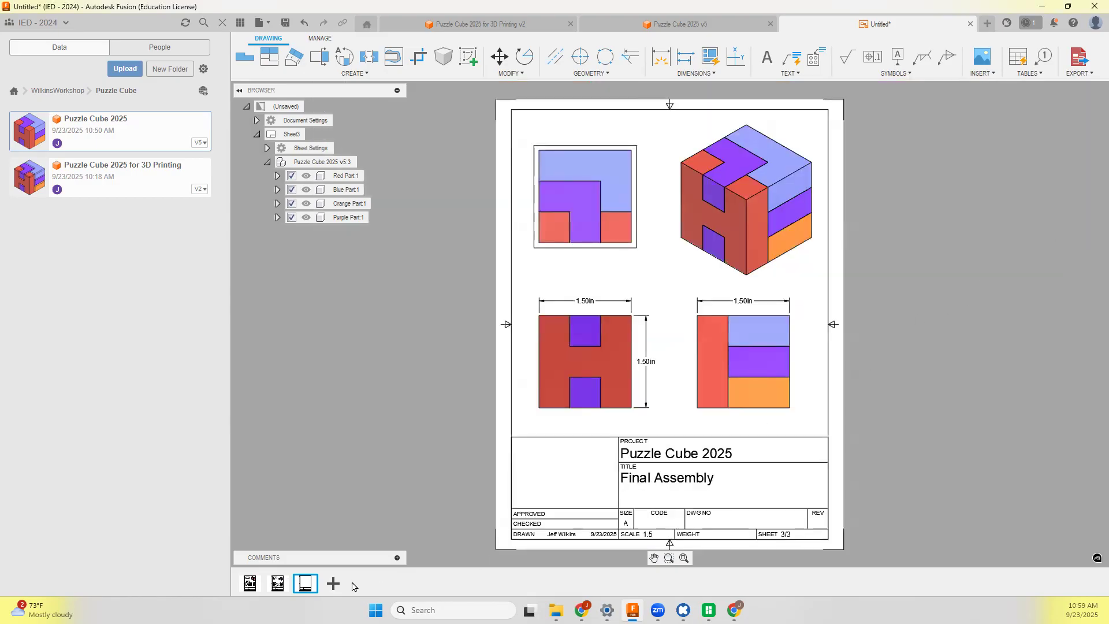
Add a fourth sheet and place a base view of the Exploded View representation at scale 1:1 in its centre.
click(332, 583)
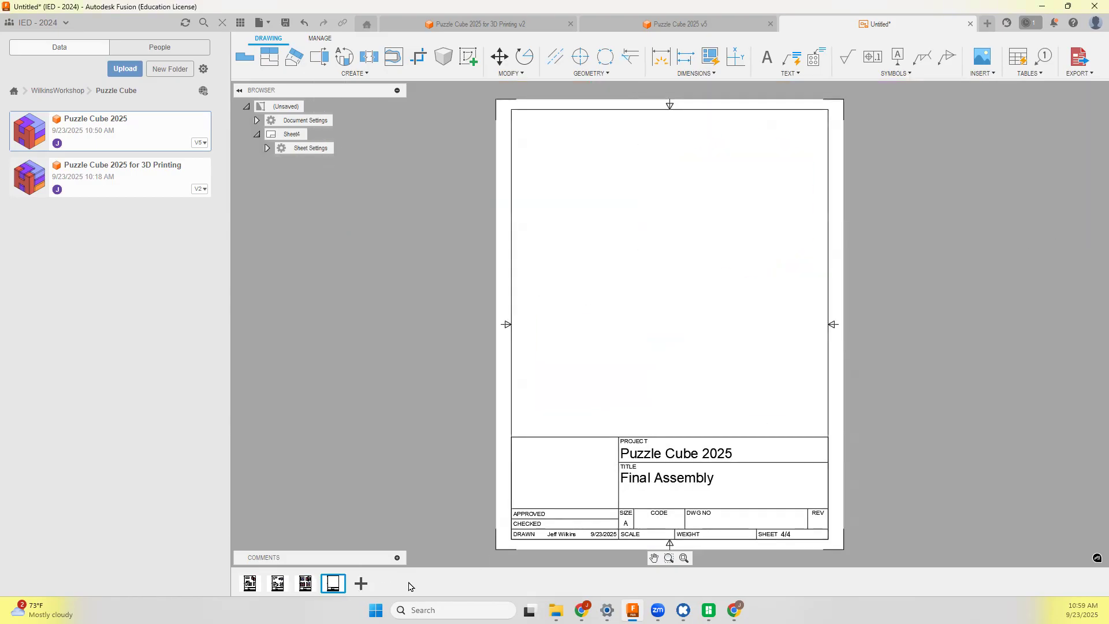
click(245, 57)
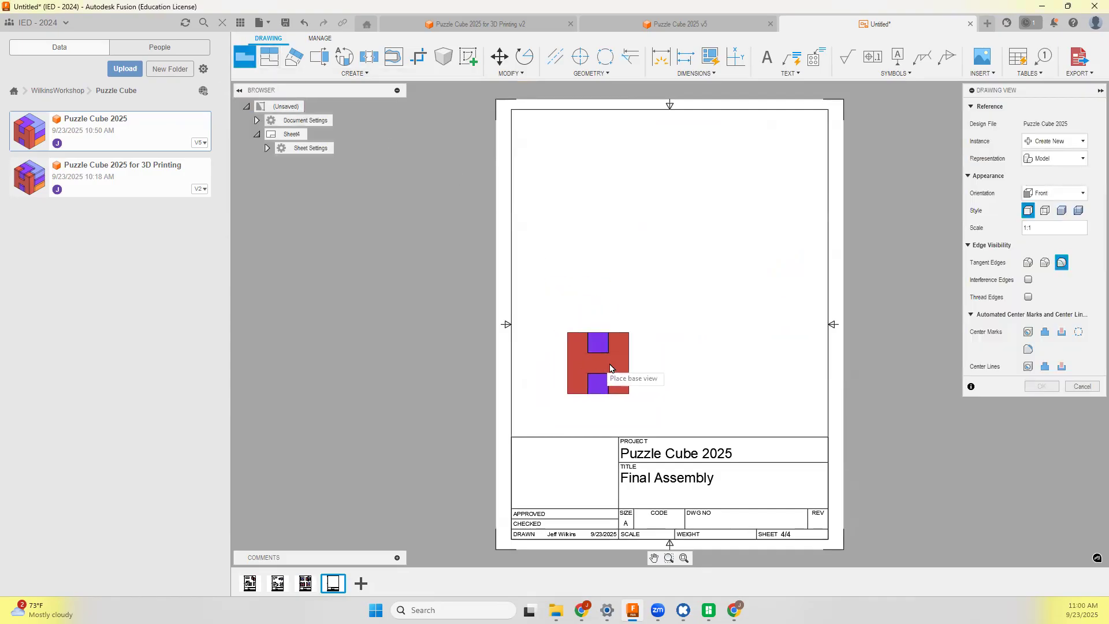
click(1038, 160)
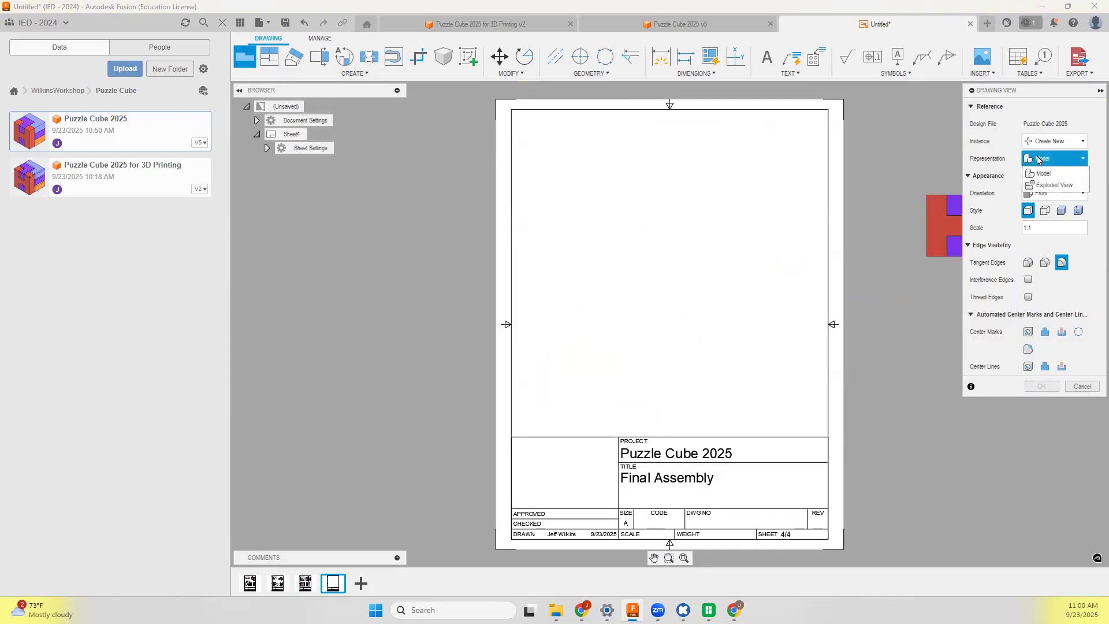
click(1052, 186)
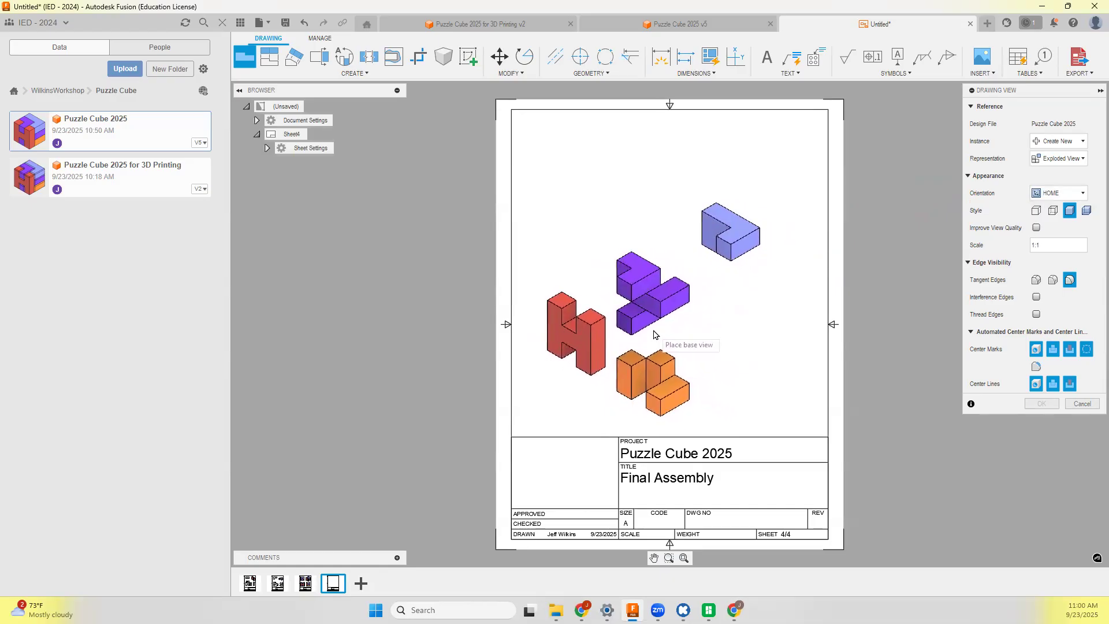
click(667, 339)
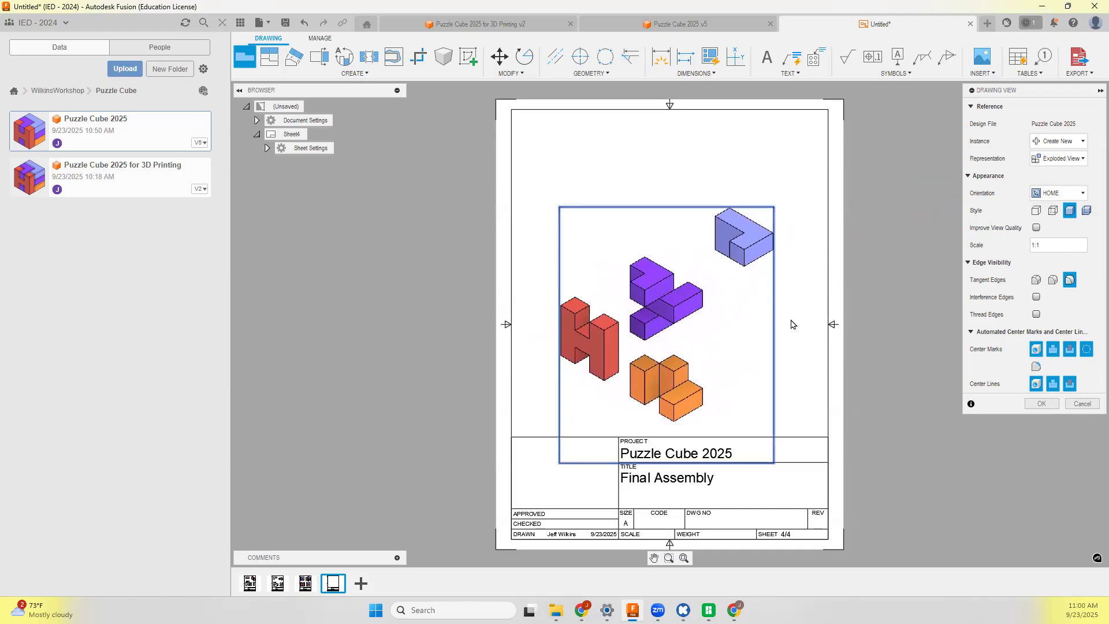
click(1039, 403)
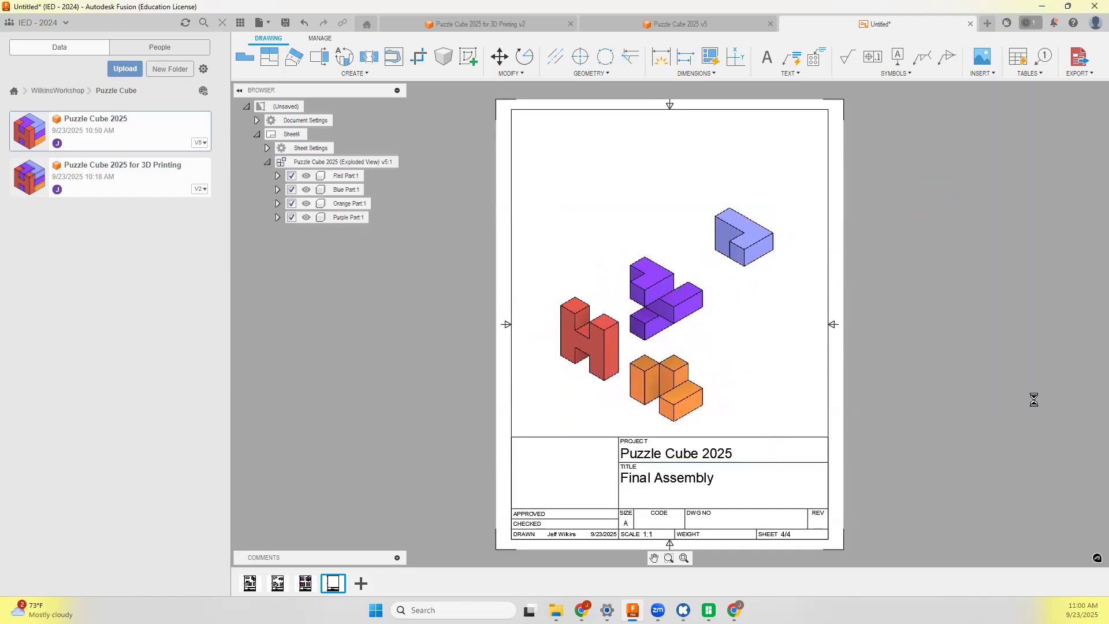
Insert a first-level parts list with automatic balloons in the upper-right corner of the fourth sheet's border.
click(1030, 74)
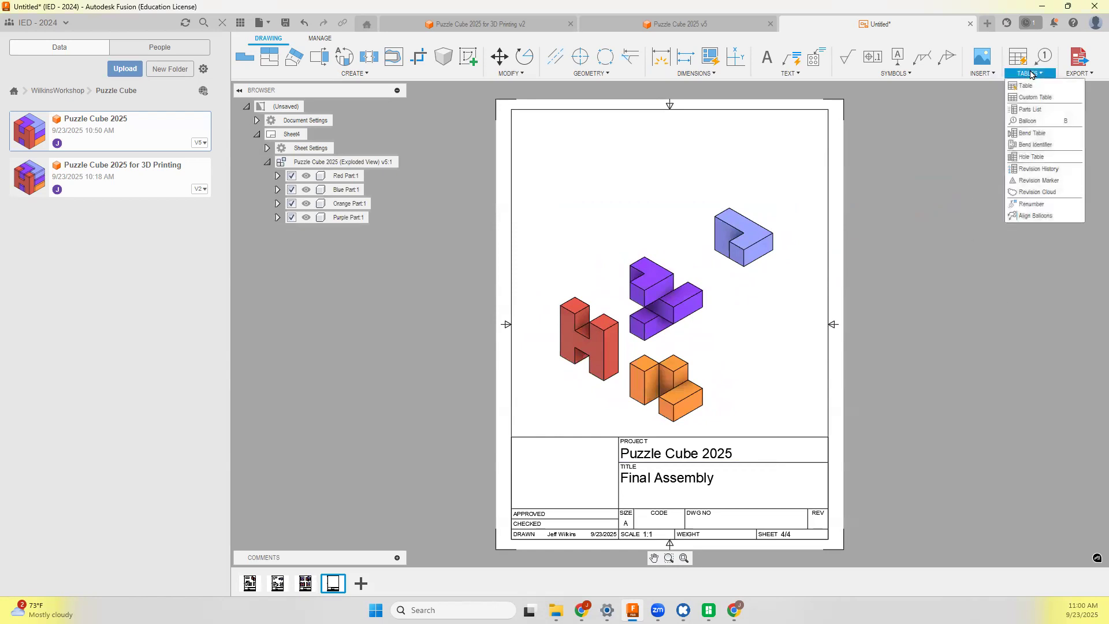
click(1029, 109)
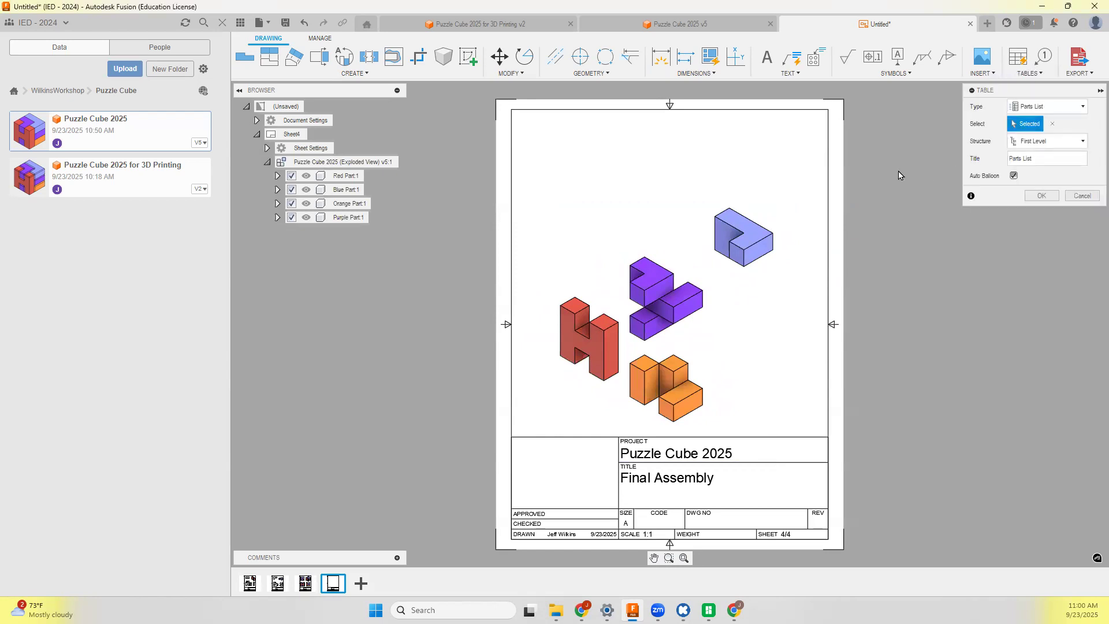
click(827, 110)
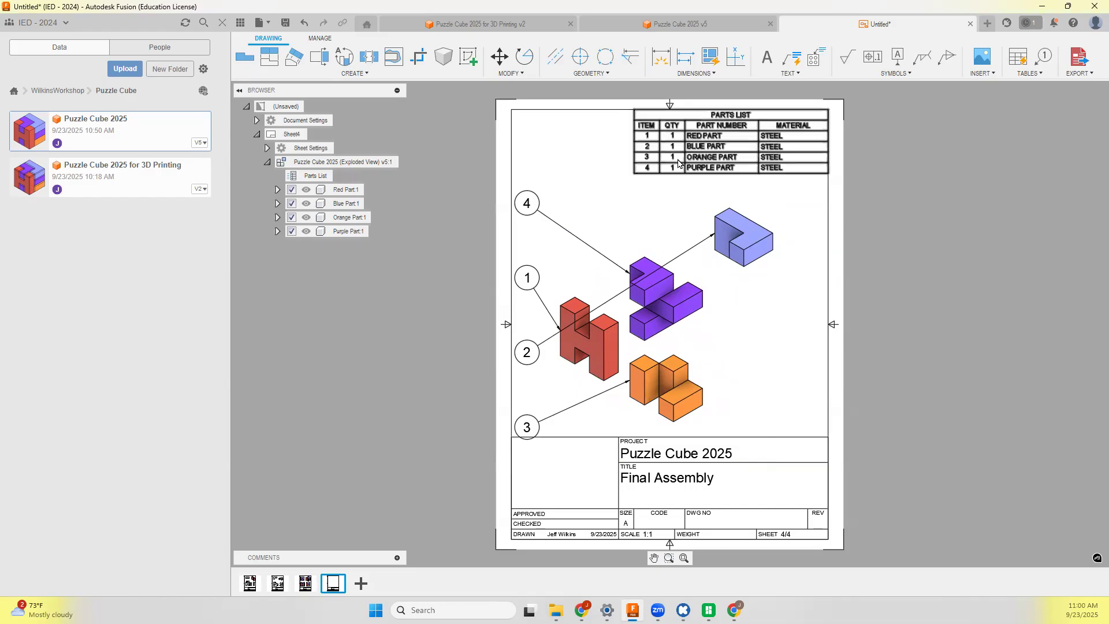
Show the Part Name column in the parts list and hide the Part Number and Material columns.
double_click(722, 157)
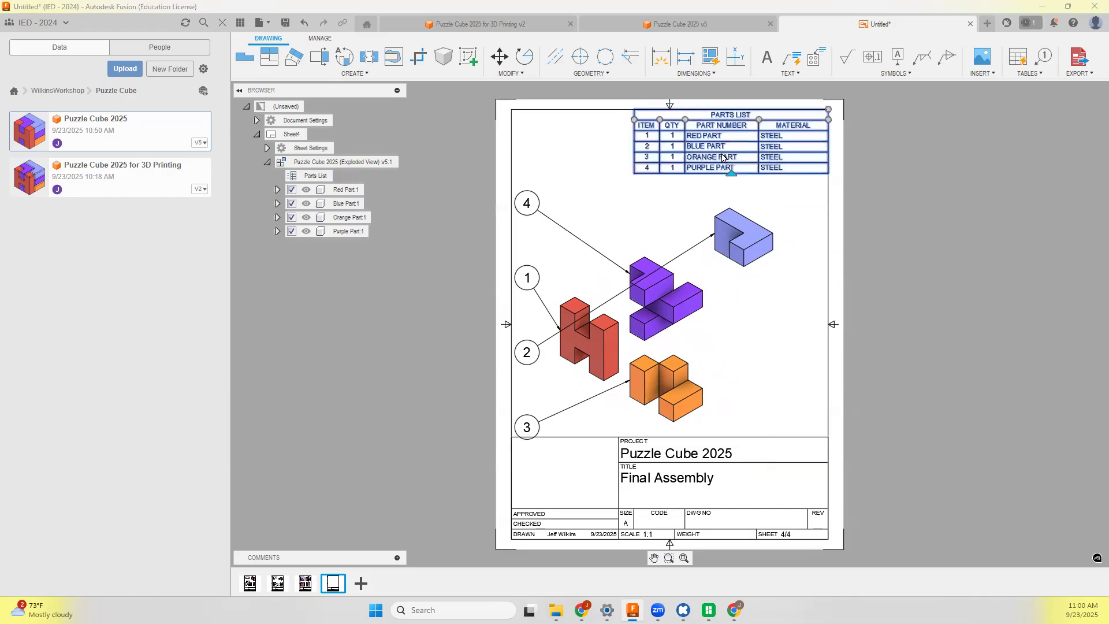
click(975, 242)
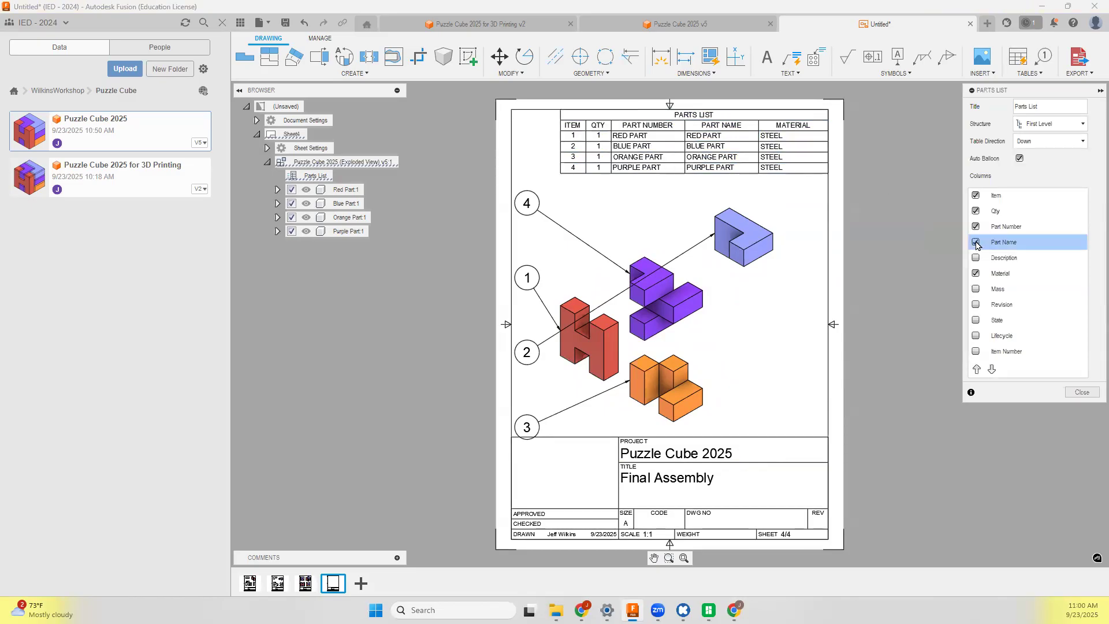
click(975, 227)
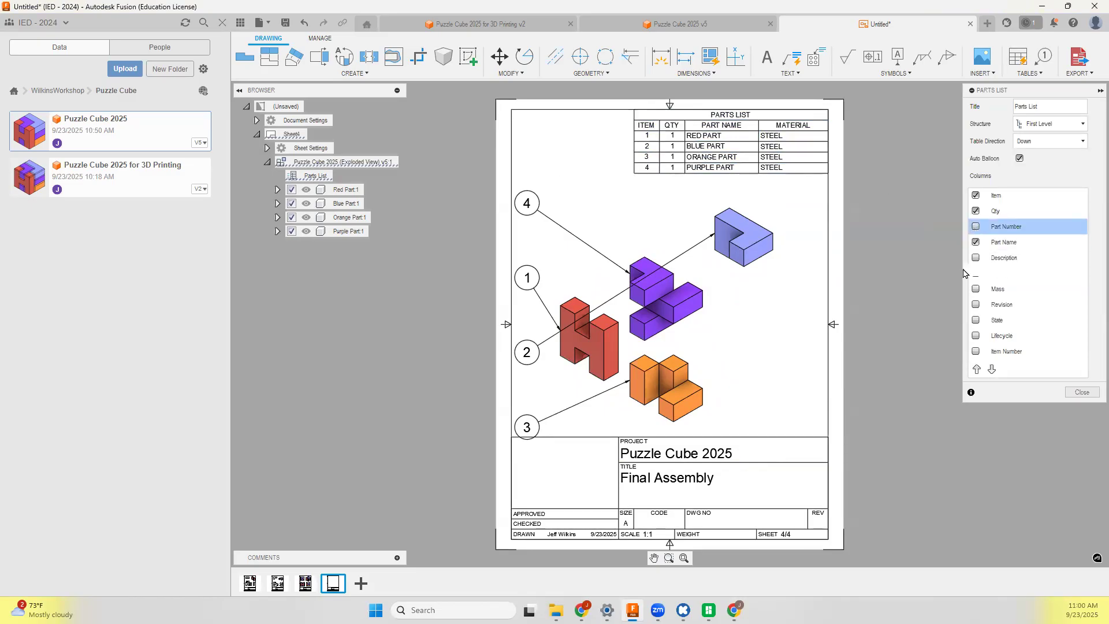
click(976, 274)
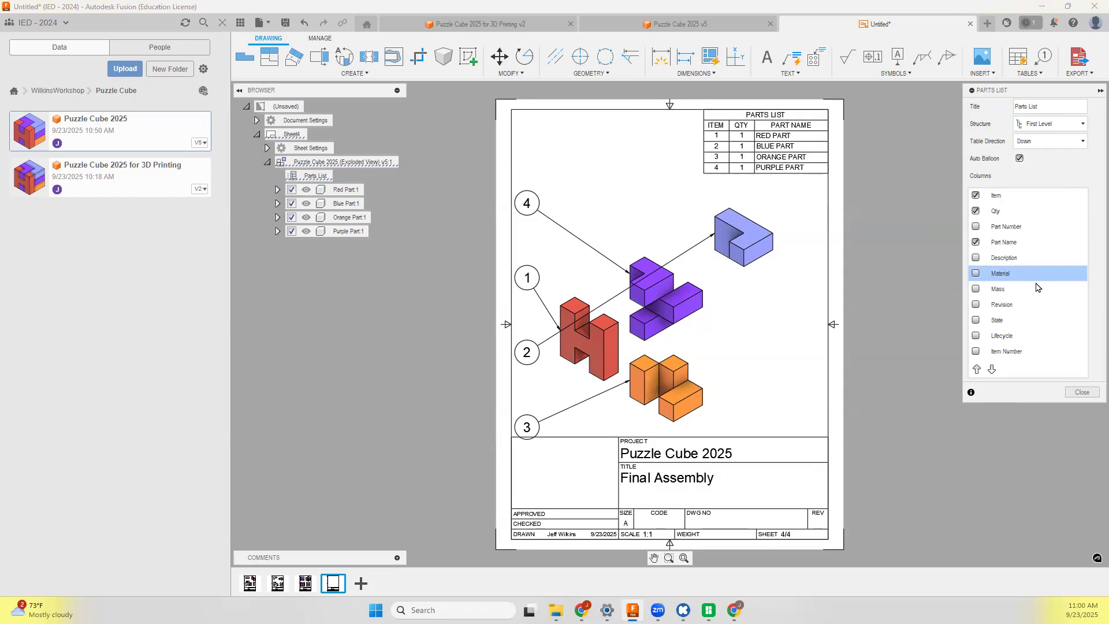
Close the parts list settings and move balloons 2, 4 and 1 close to the upper left of their parts.
click(1081, 392)
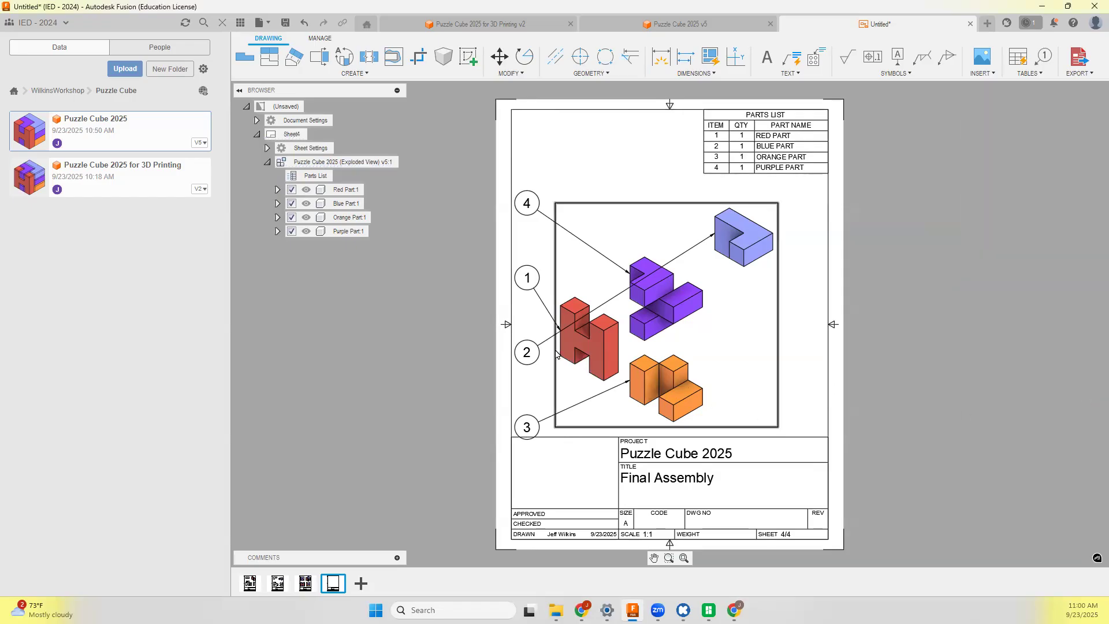
click(527, 352)
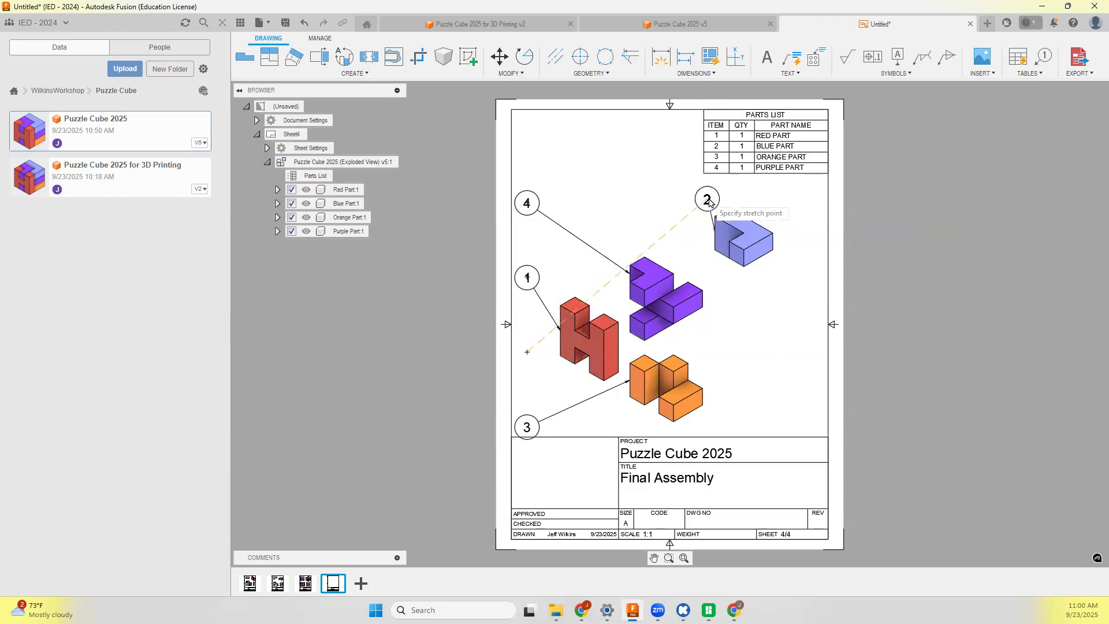
click(687, 217)
click(527, 203)
click(609, 252)
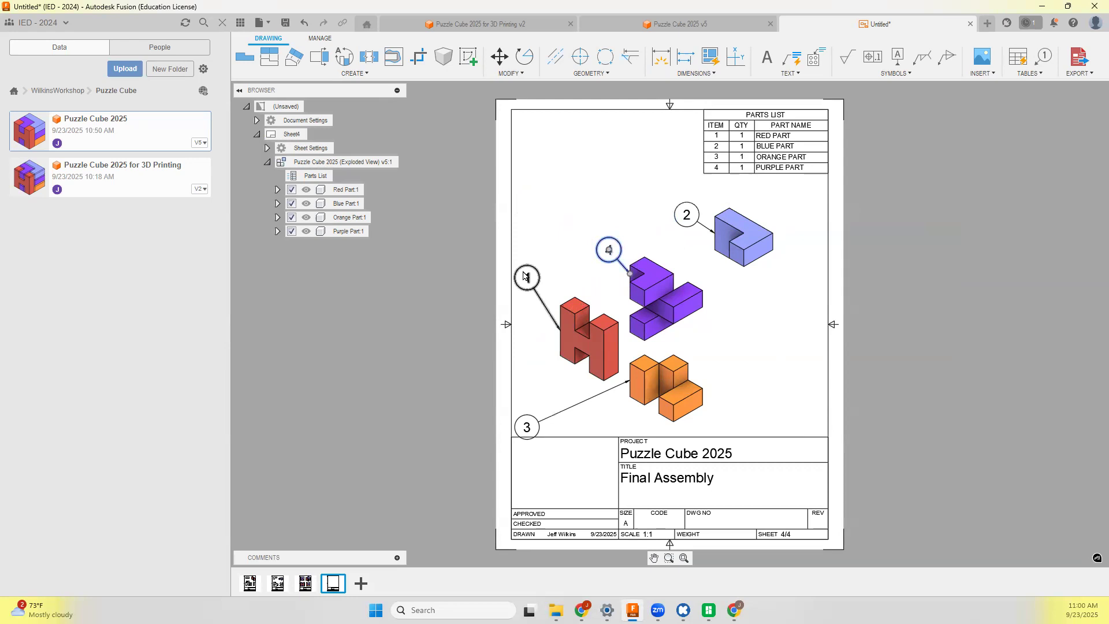
click(526, 280)
click(541, 306)
Move balloon 3 to the upper right of the orange part and reattach its leader to the part's top edge.
click(527, 428)
click(742, 349)
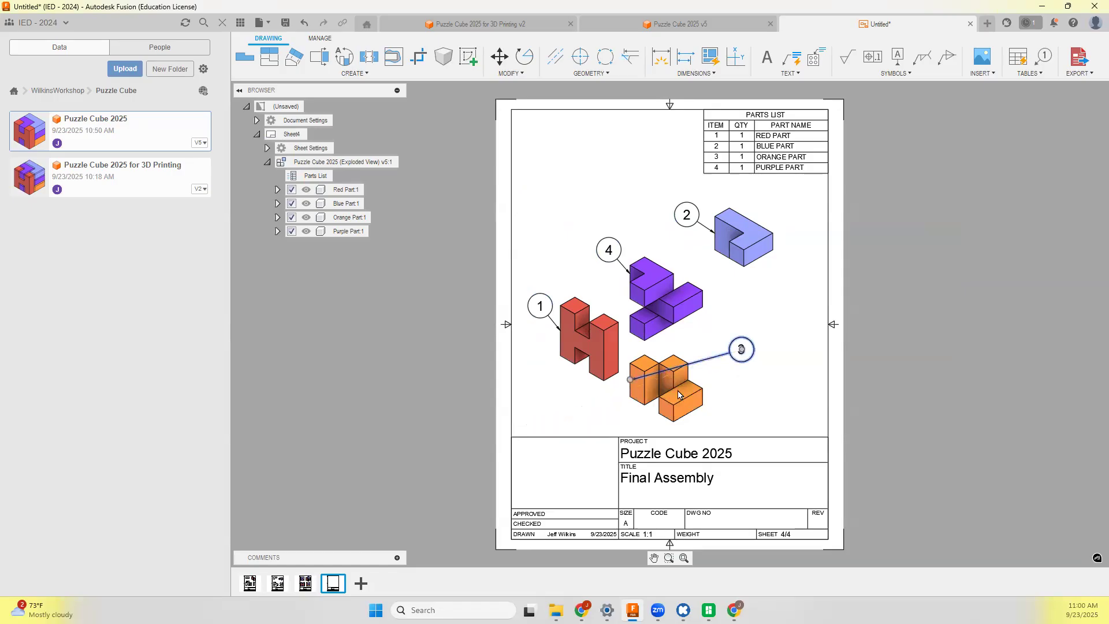
click(629, 380)
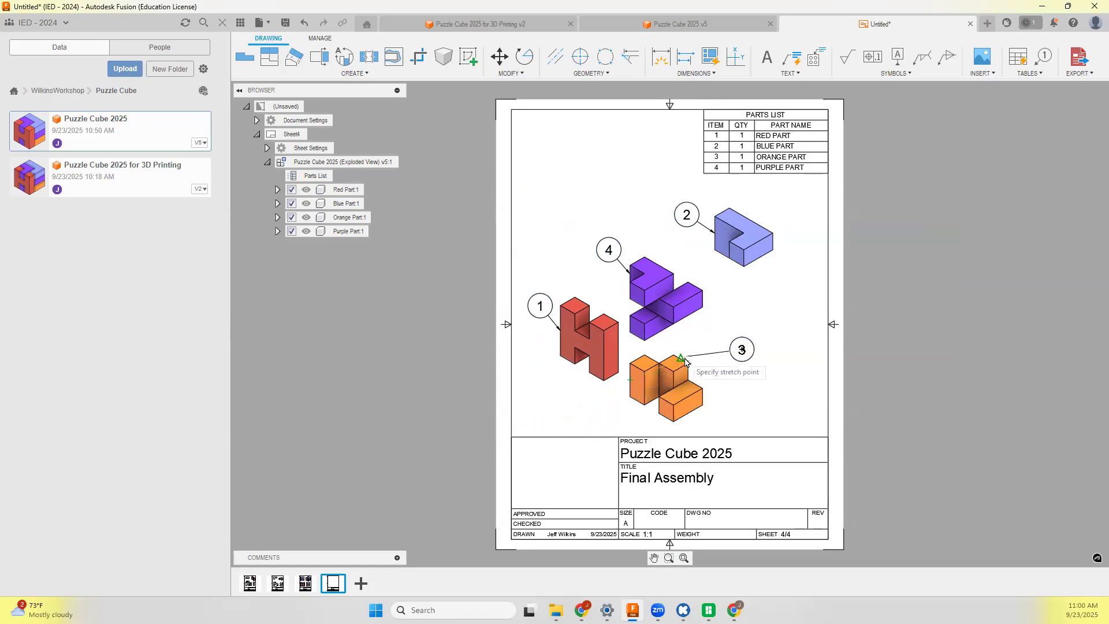
click(630, 380)
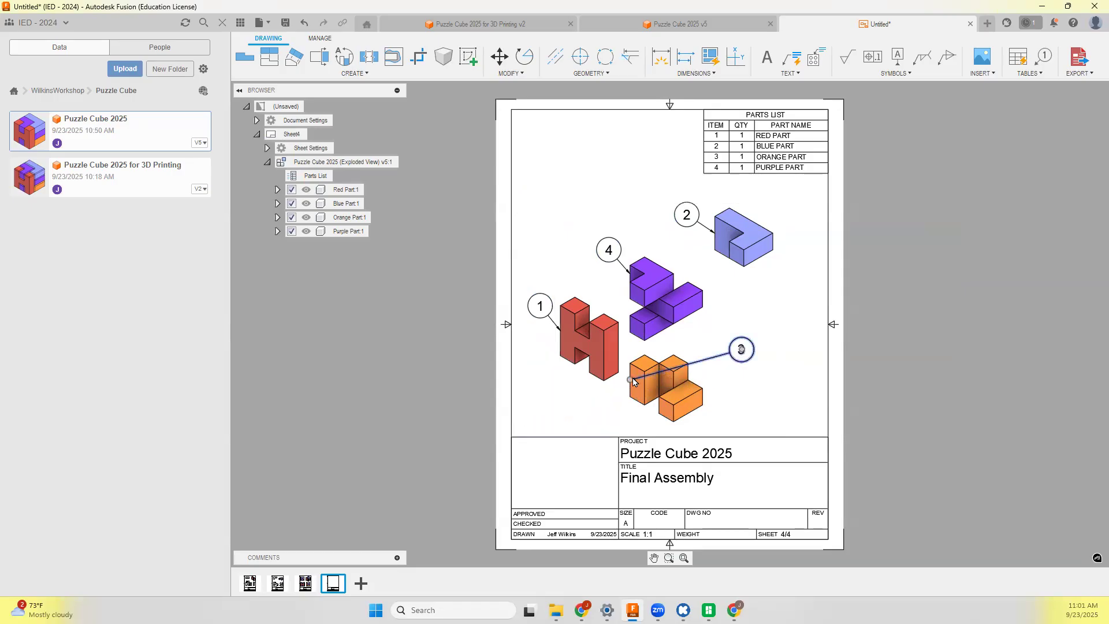
click(630, 380)
key(Escape)
scroll(712, 365, down, 2)
scroll(709, 362, up, 4)
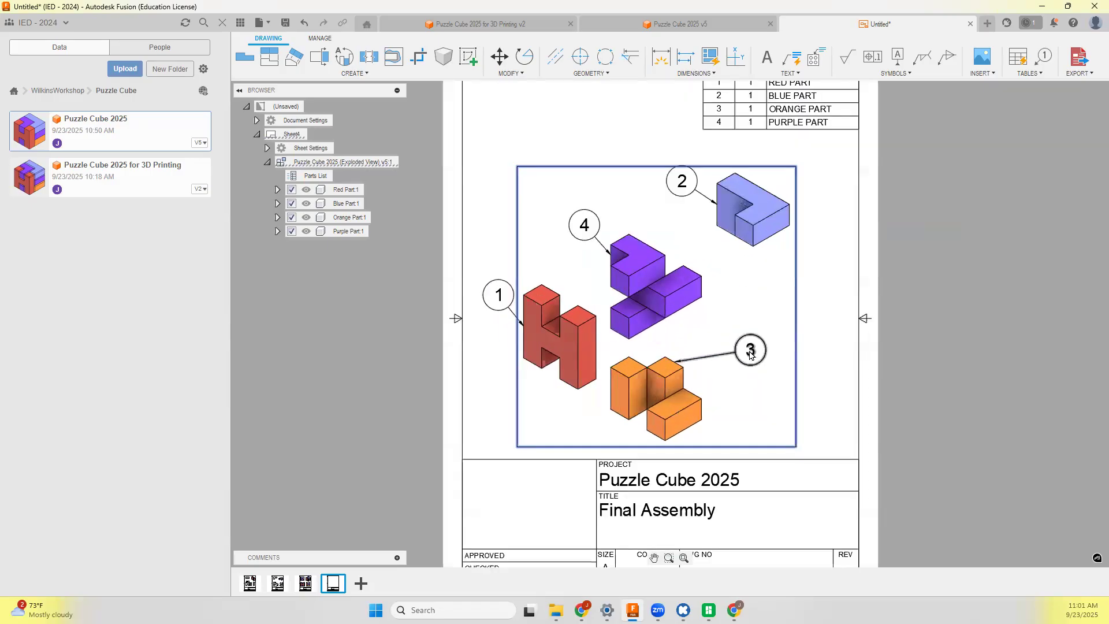
drag(749, 354, 711, 344)
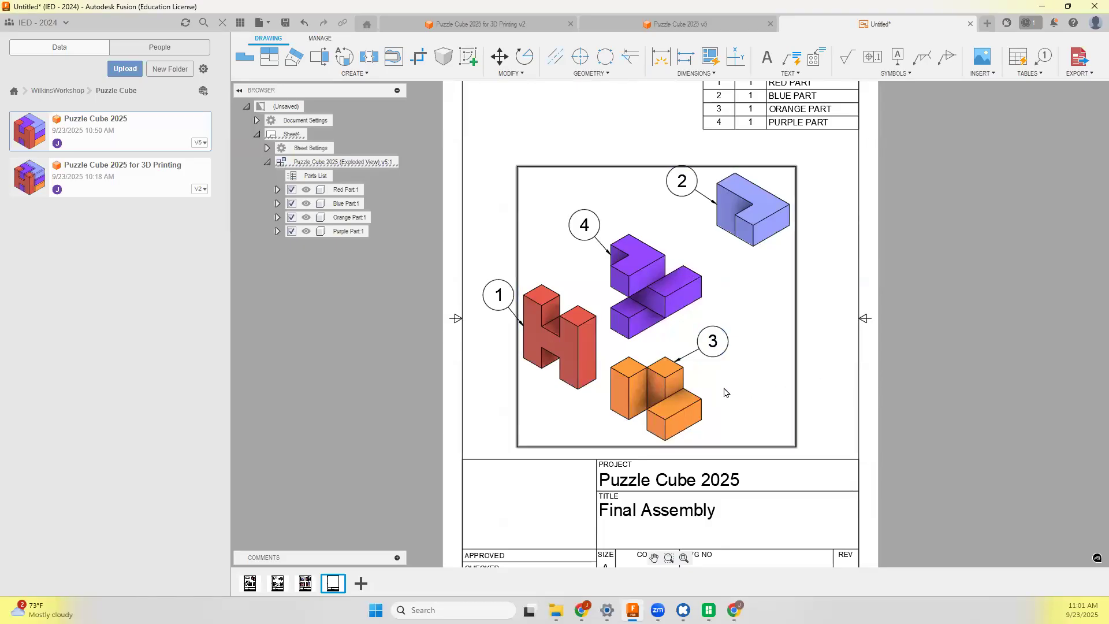
Change the title in sheet four's title block to Exploded View.
scroll(676, 388, down, 3)
scroll(664, 456, up, 5)
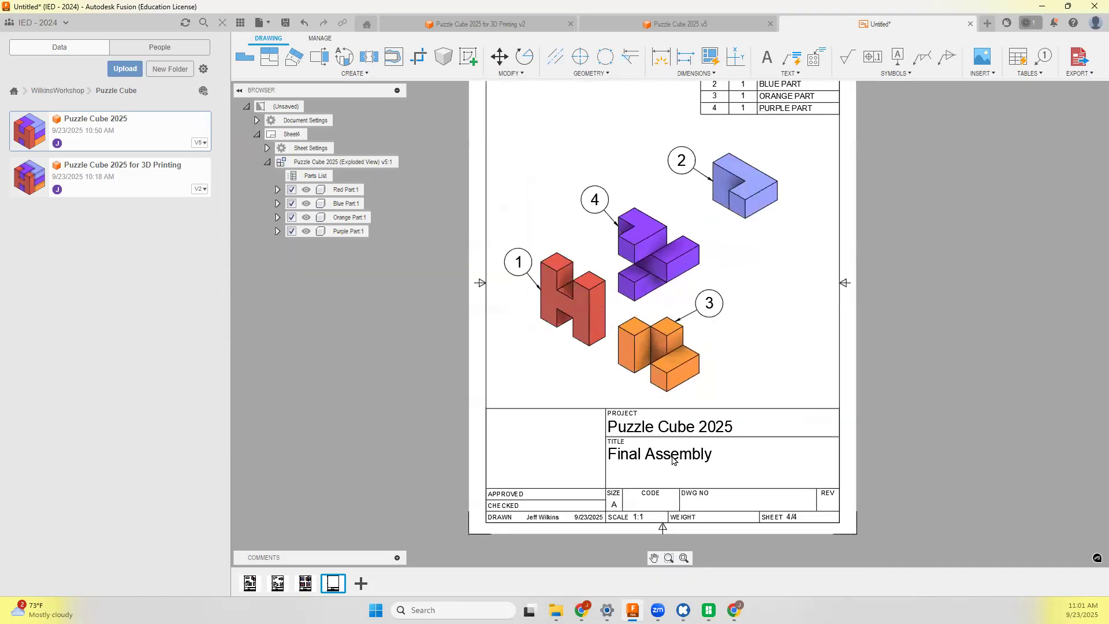
double_click(644, 309)
double_click(644, 309)
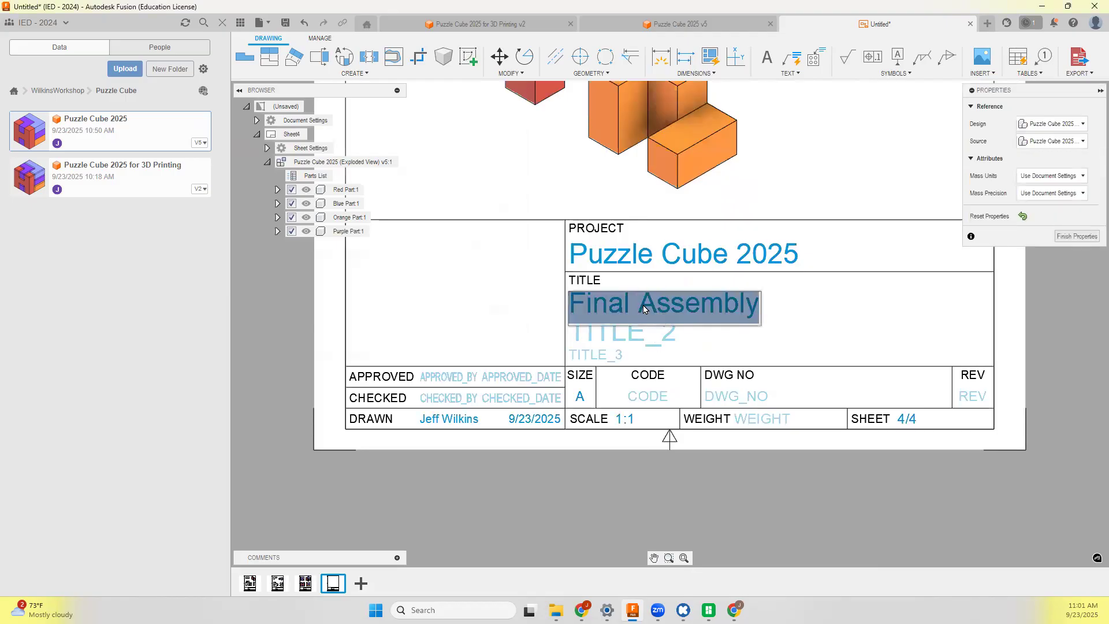
text(Explo)
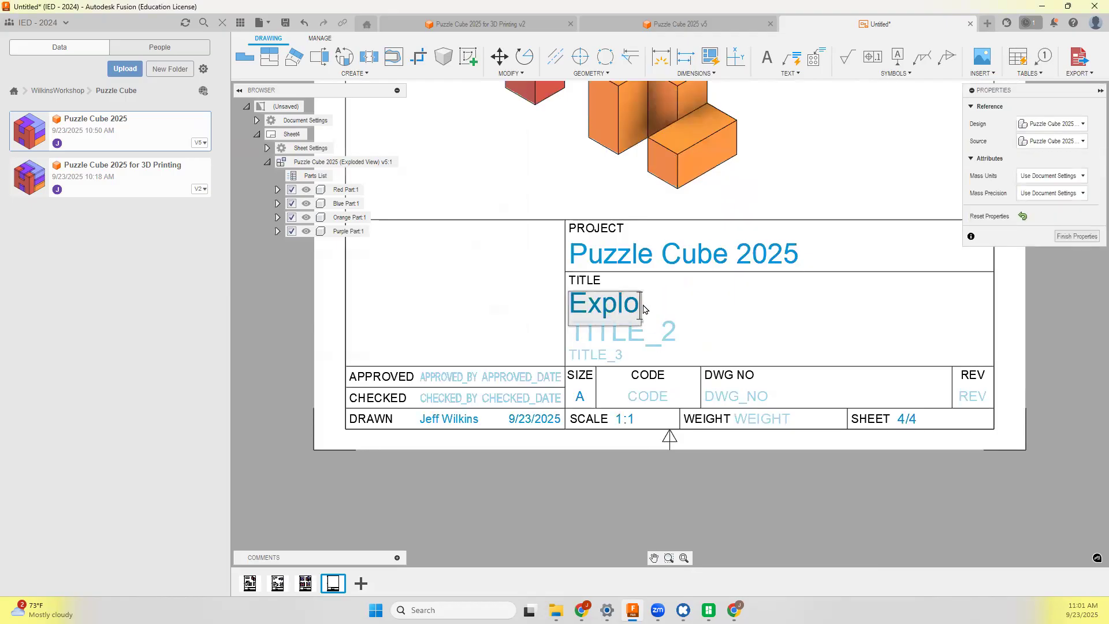
text(ded View)
key(Return)
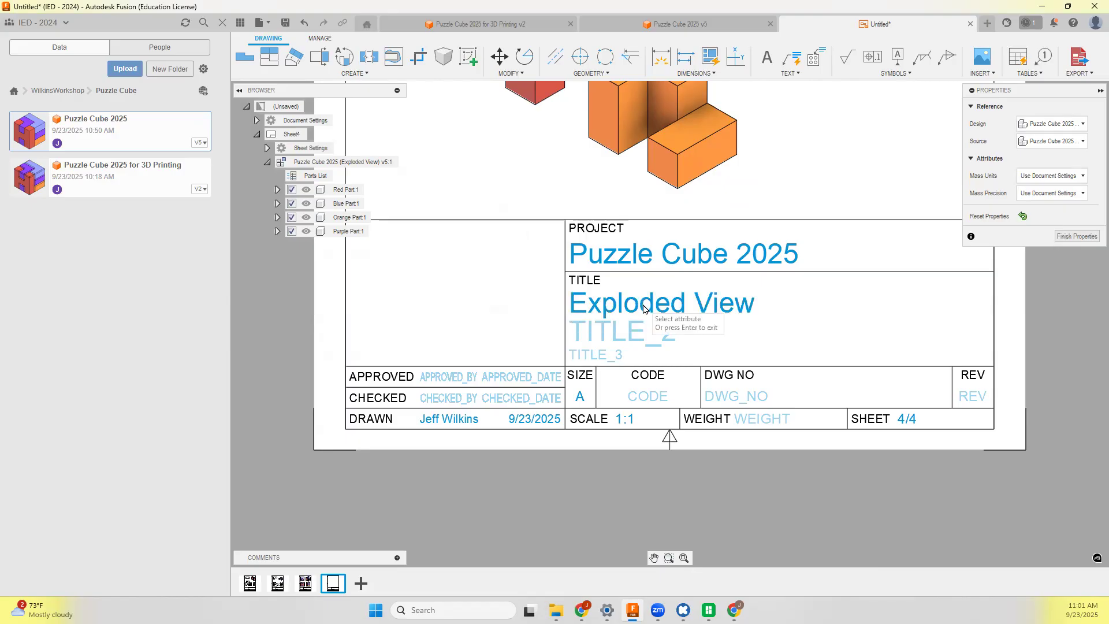
key(Return)
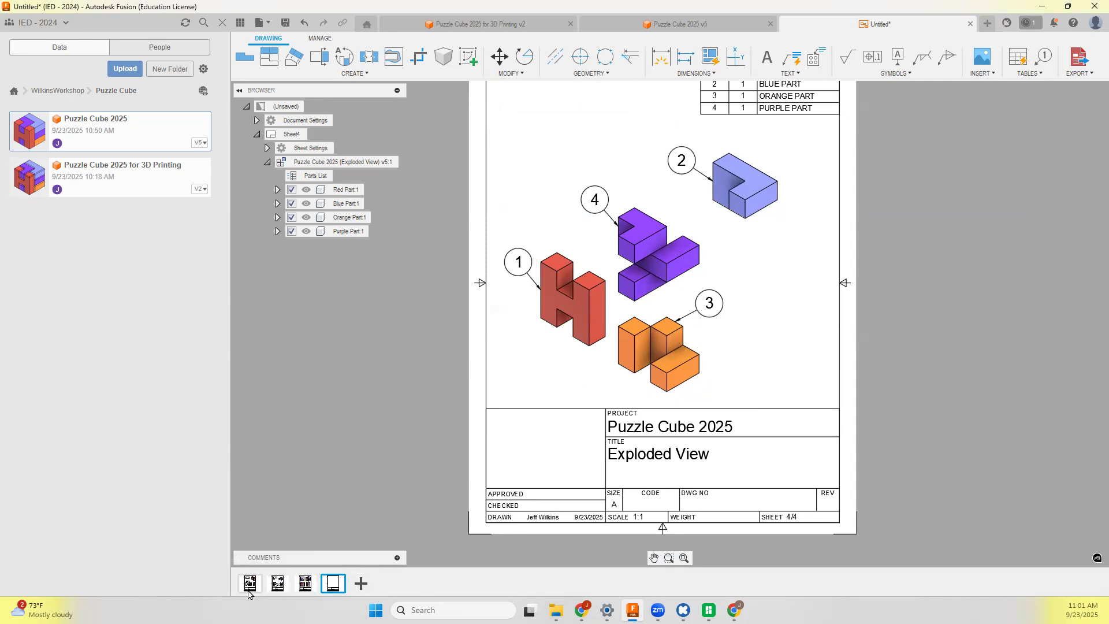
Review sheets two, three and four of the drawing, including the fourth sheet's title block.
click(277, 586)
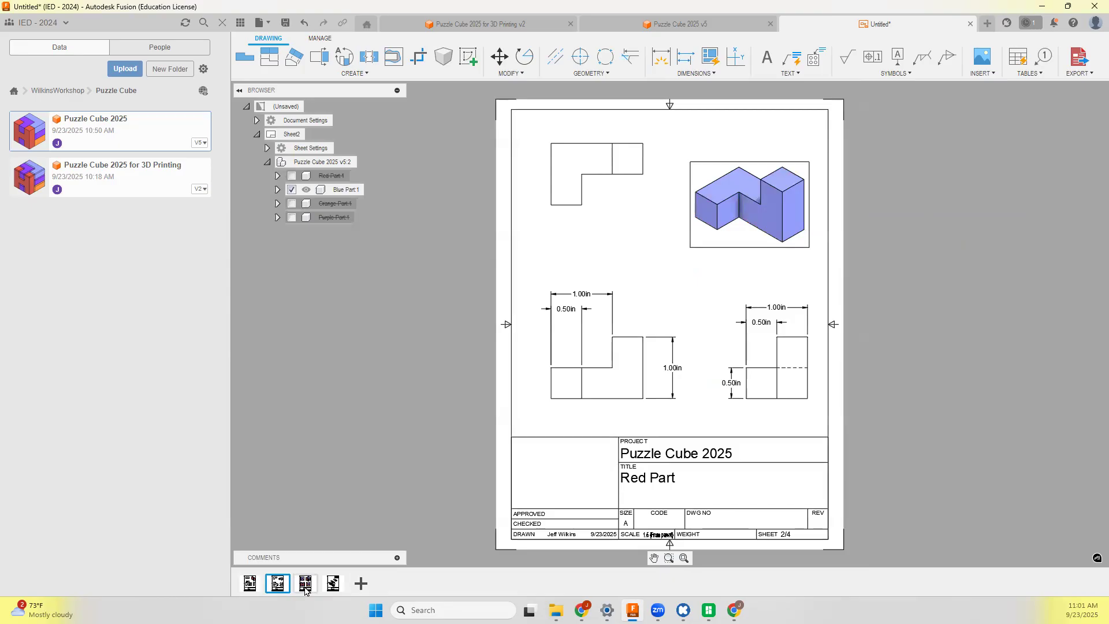
click(305, 585)
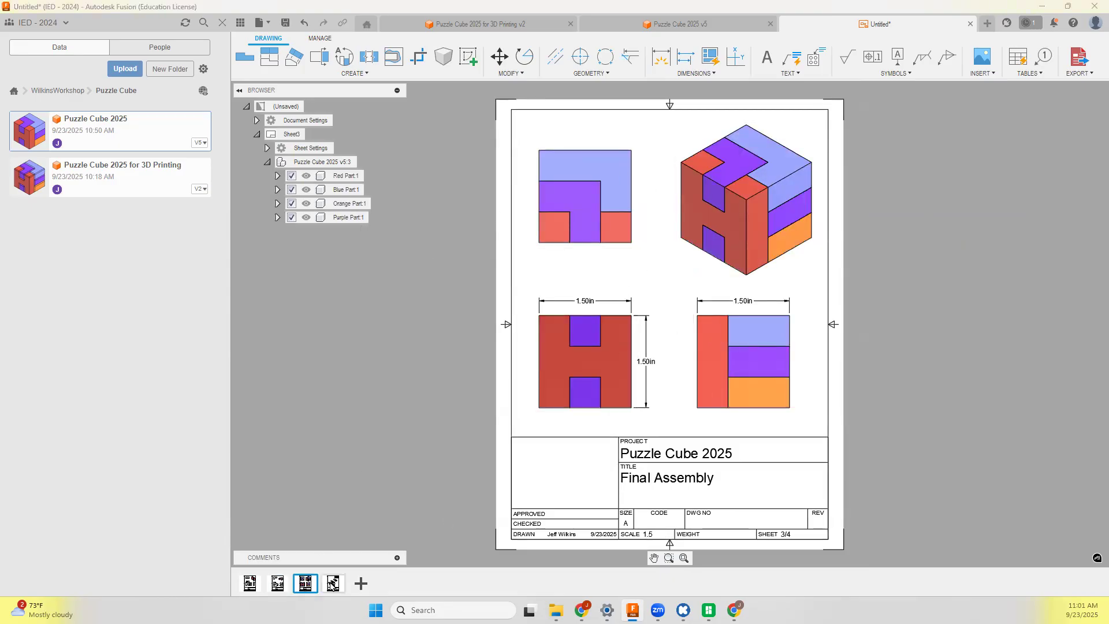
click(332, 583)
scroll(745, 401, down, 2)
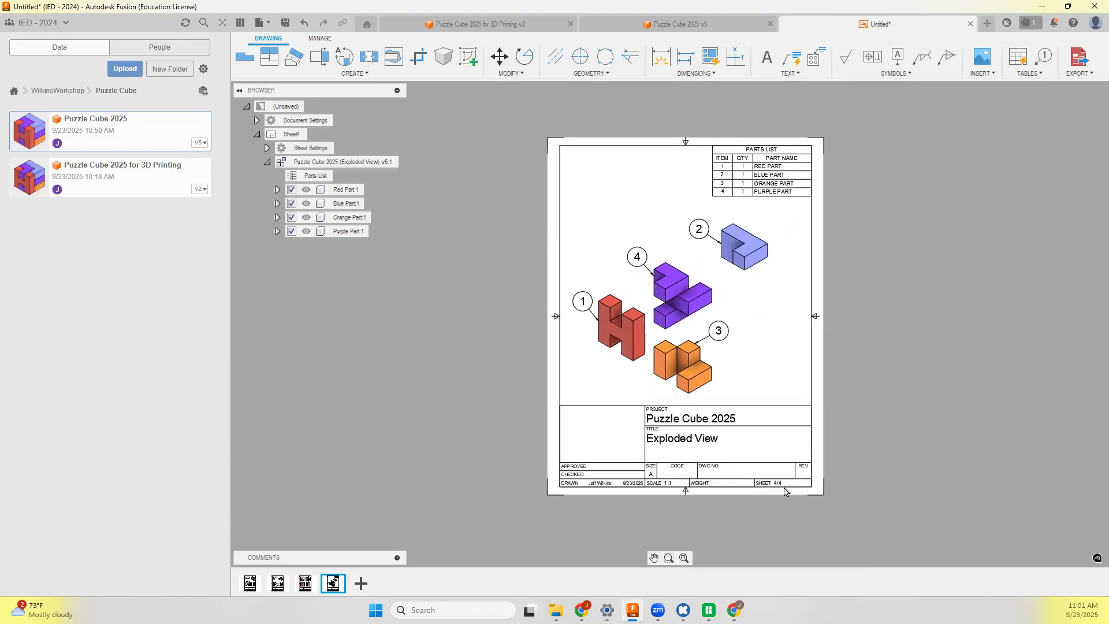
scroll(776, 488, up, 4)
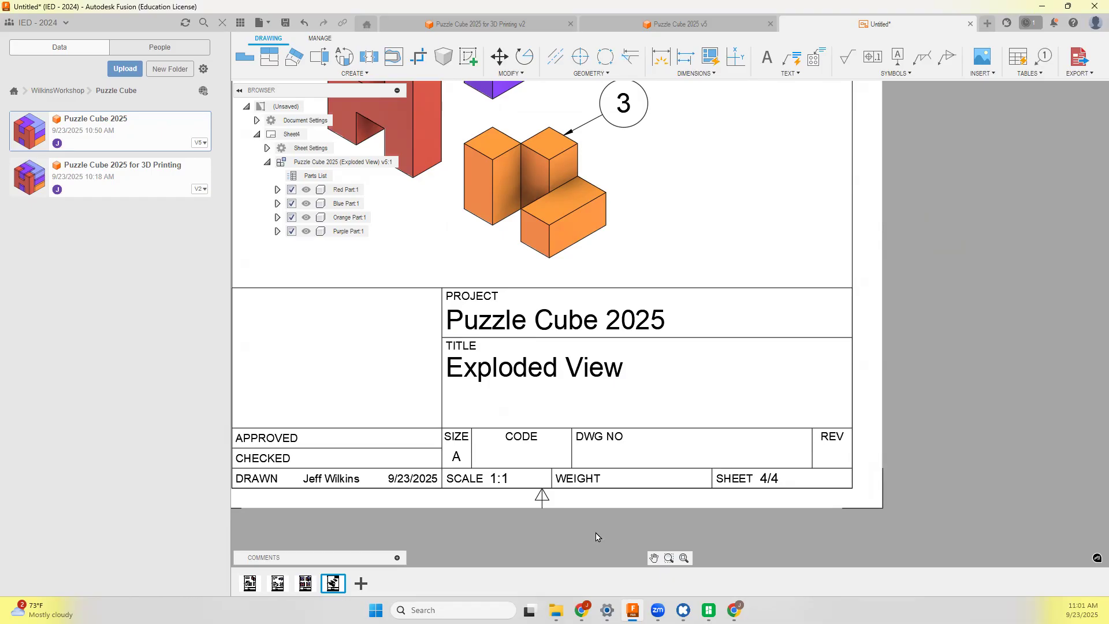
Add a fifth sheet with a front base view at scale 1:1, excluding the red, blue and purple parts.
click(360, 584)
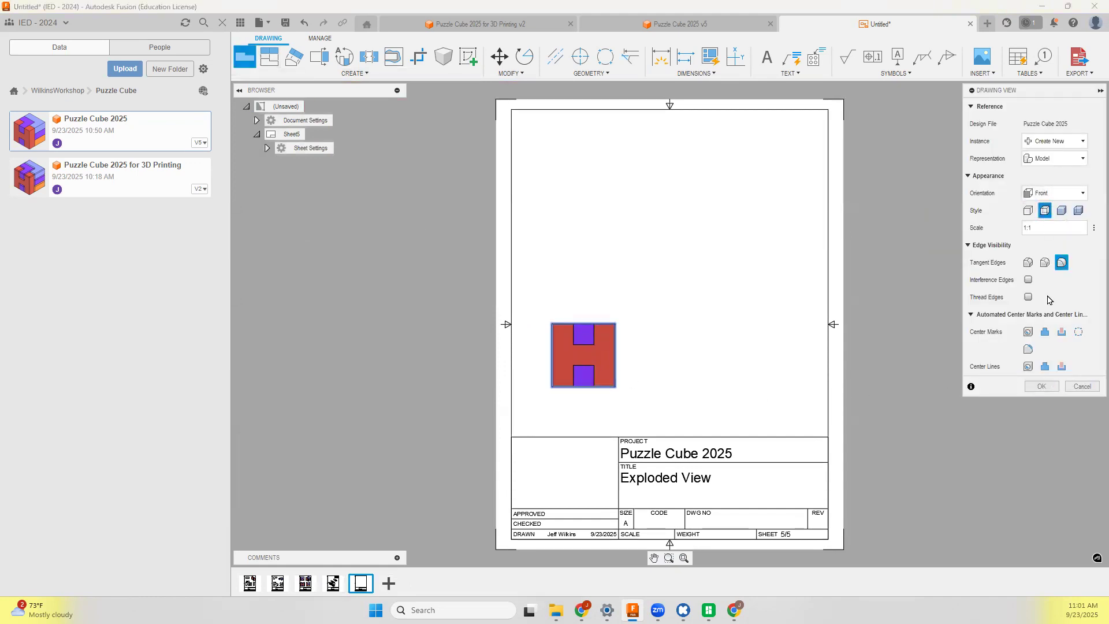
click(1041, 386)
click(291, 189)
click(291, 175)
click(291, 217)
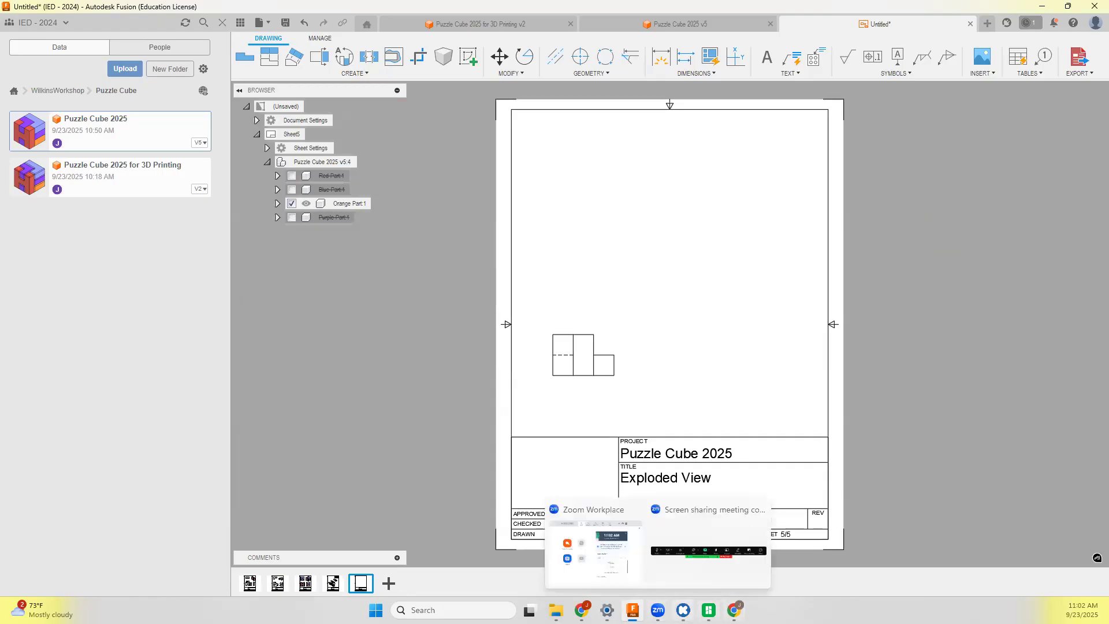
mouse_move(682, 610)
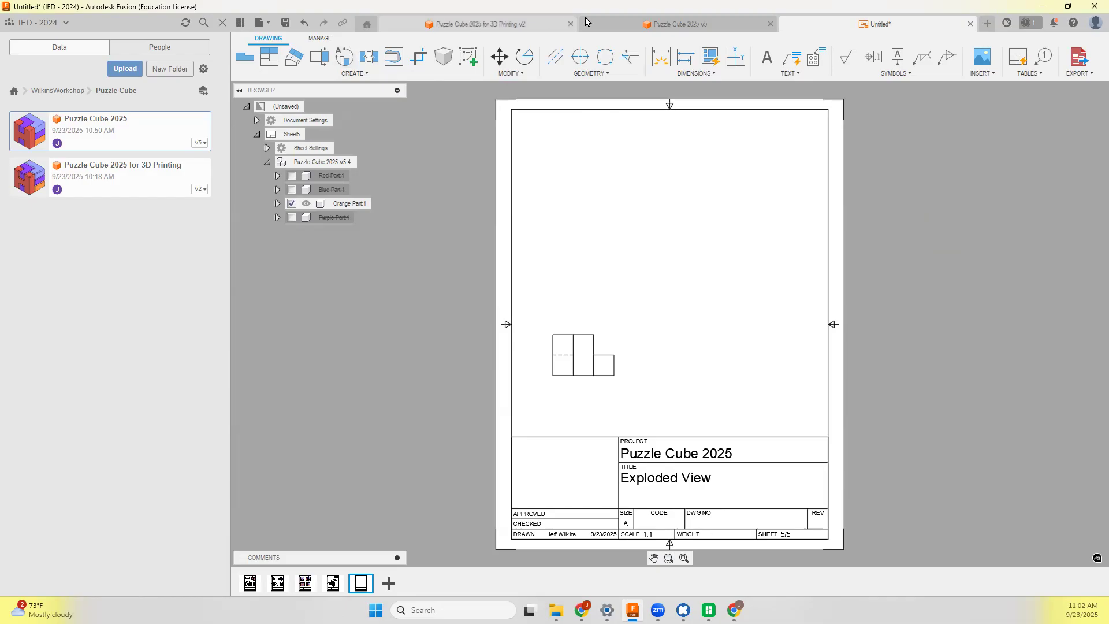
In the Puzzle Cube 2025 design, hide the red, blue and purple parts and examine the orange part's orientation.
click(650, 22)
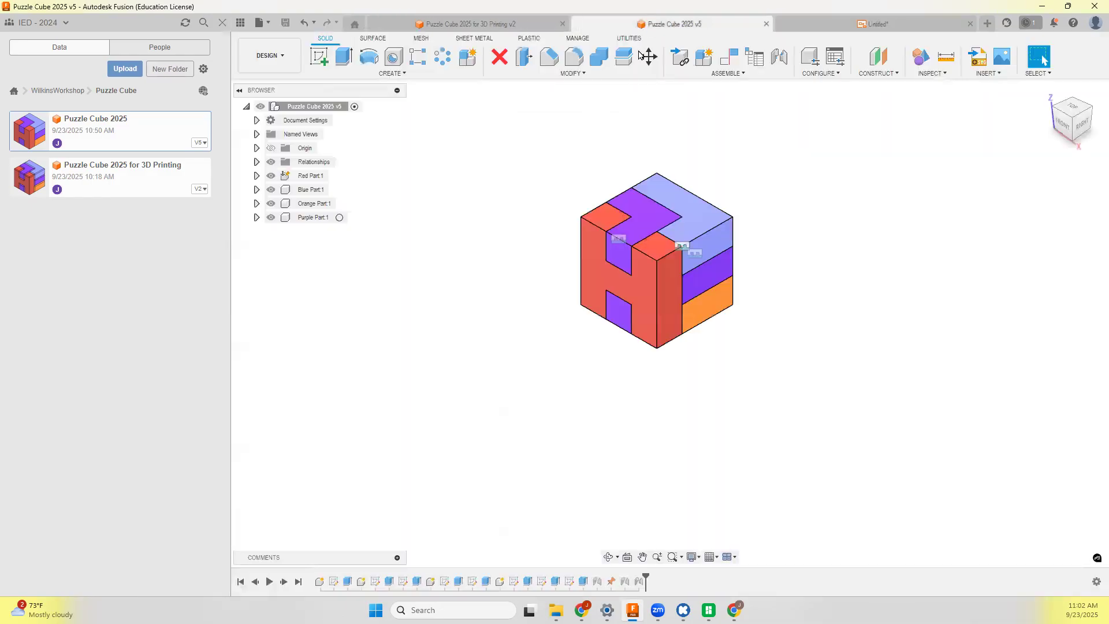
click(270, 190)
click(270, 176)
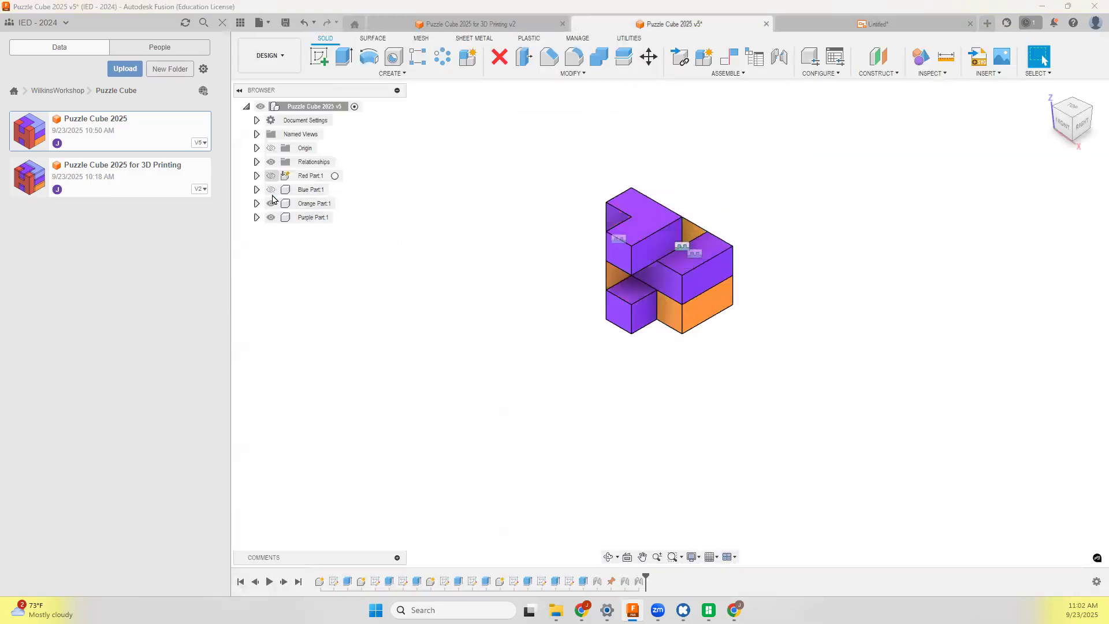
click(270, 218)
shift+middle_drag(784, 387, 695, 448)
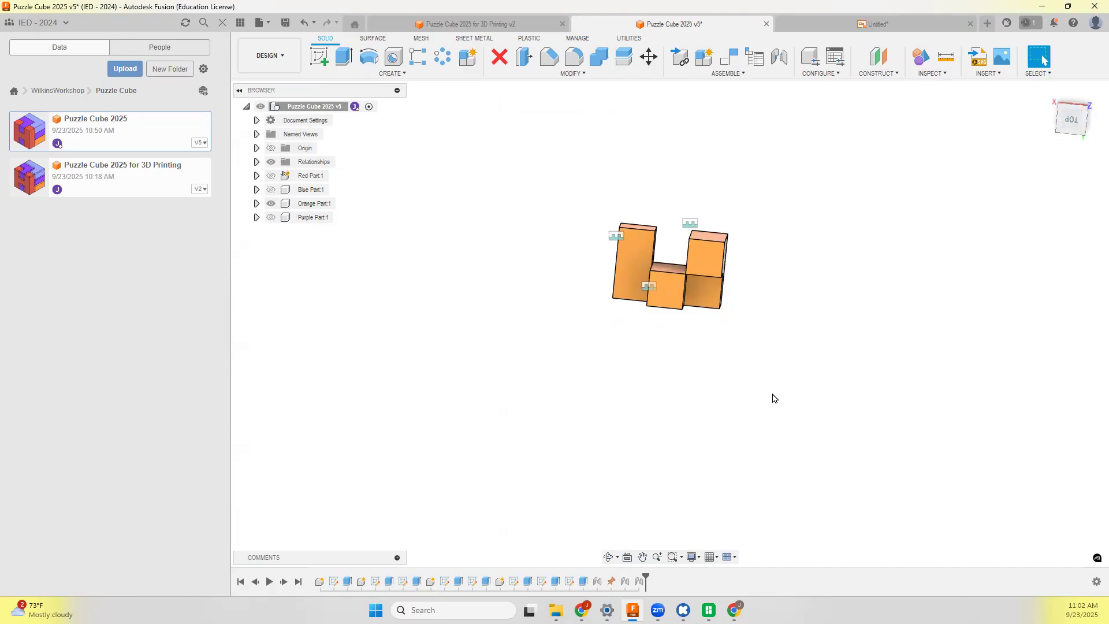
mouse_move(734, 610)
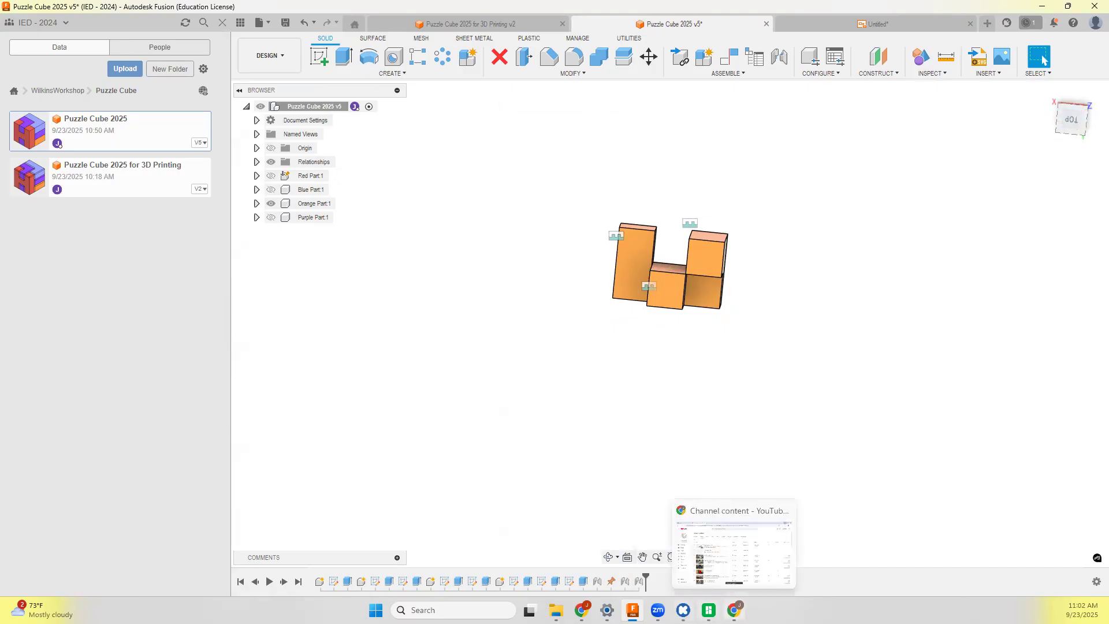
Return to the drawing and save it as Puzzle Cube 2025 Drawing in the Puzzle Cube folder.
click(877, 24)
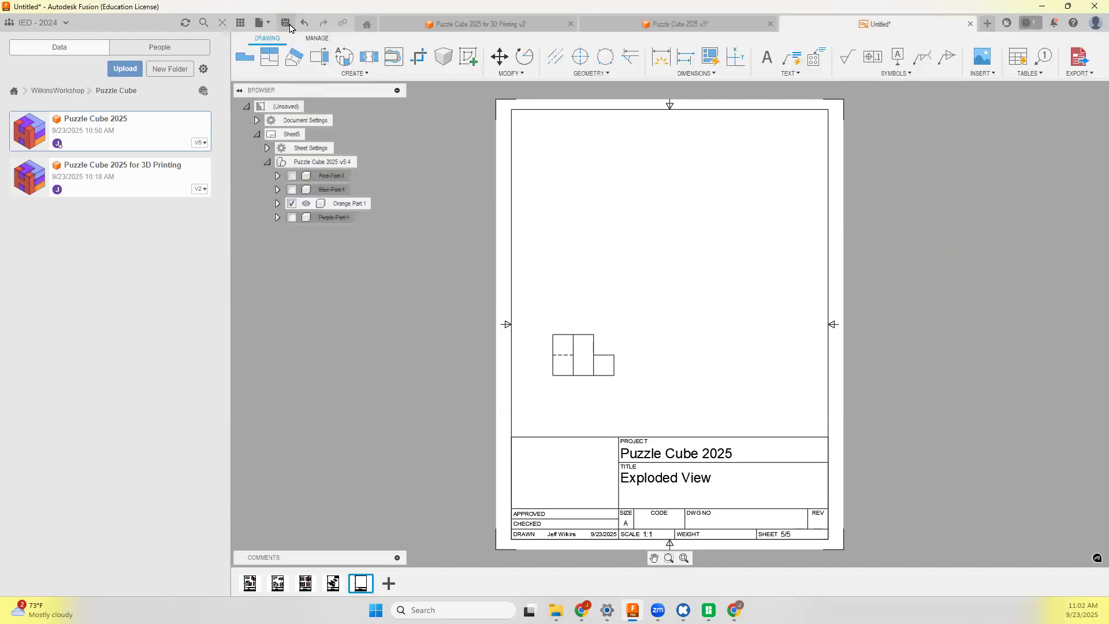
click(285, 23)
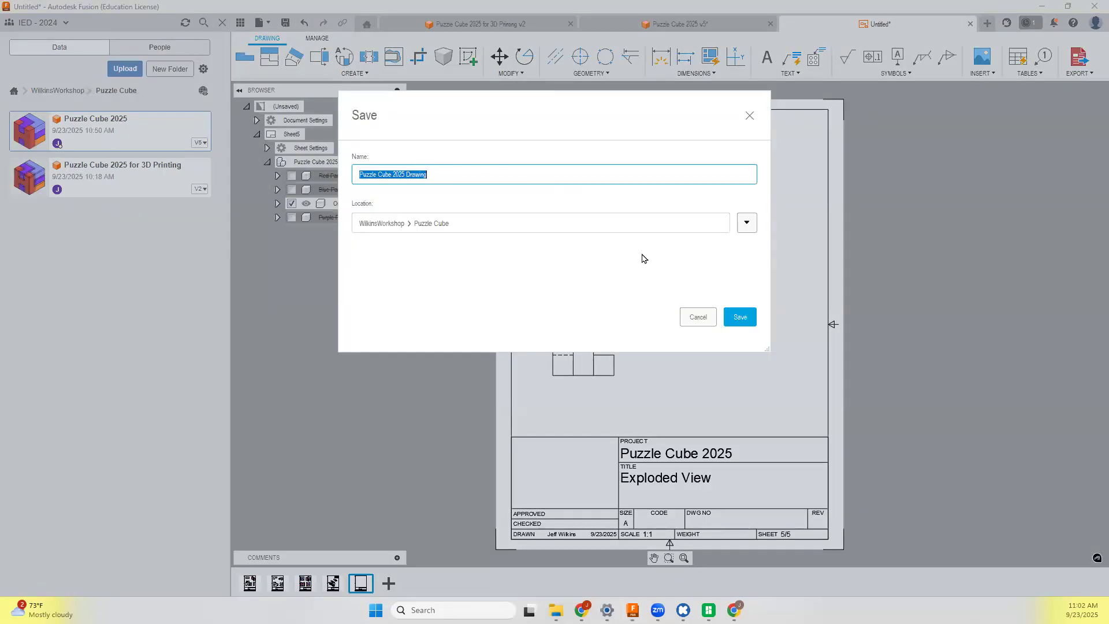
click(742, 317)
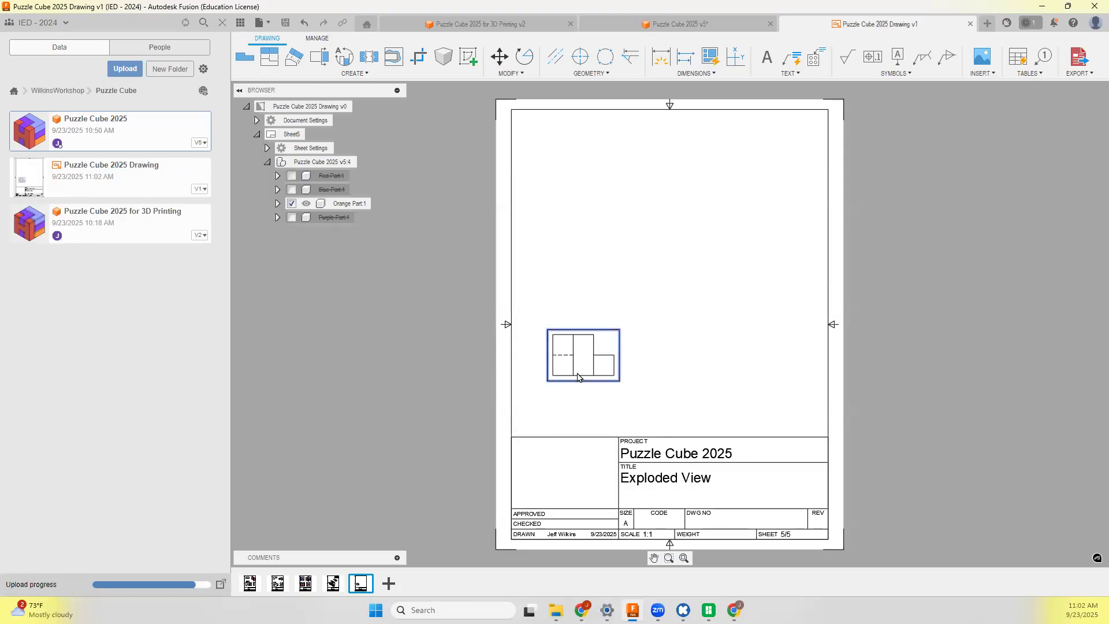
Change the orientation of the orange part's base view on sheet five to Top.
click(1054, 124)
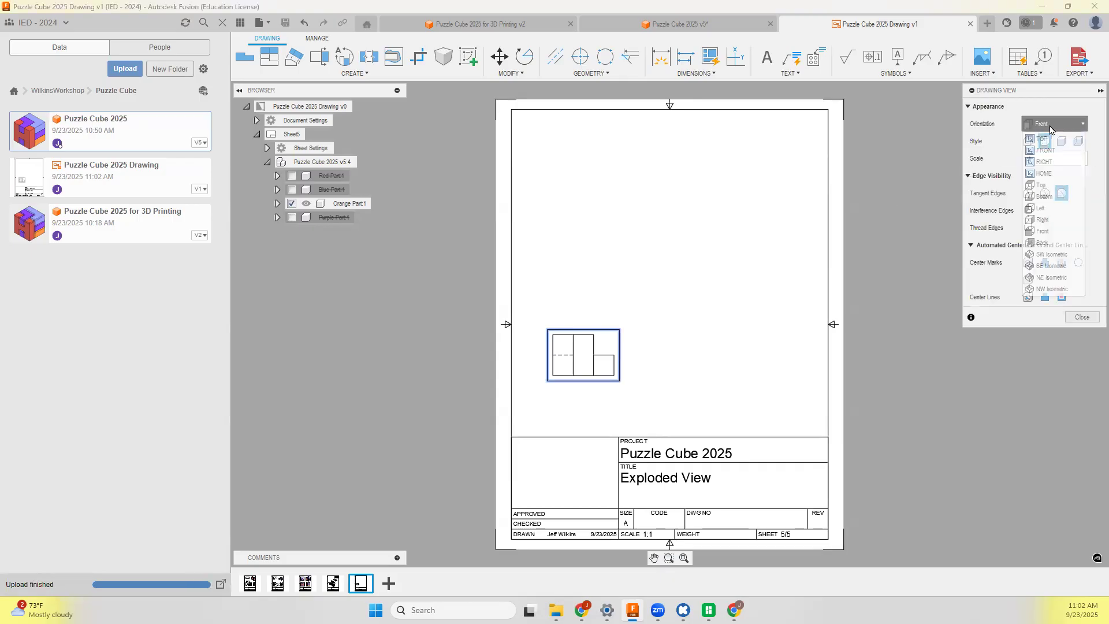
click(1043, 185)
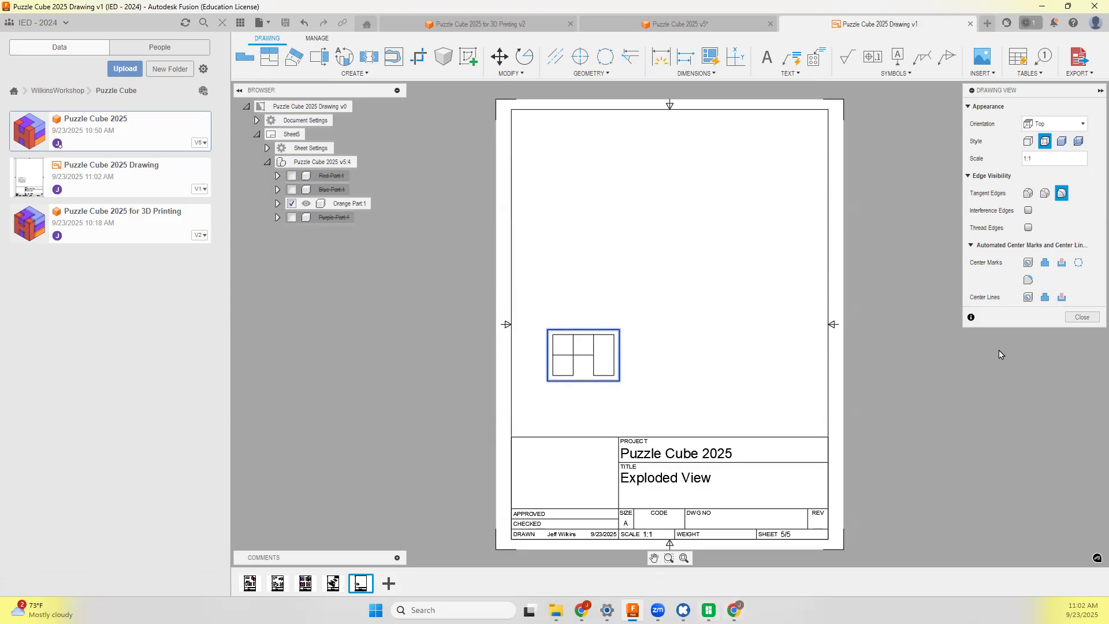
click(1082, 317)
Rotate the orange part's base view 180 degrees about its upper-right corner.
click(597, 346)
click(525, 56)
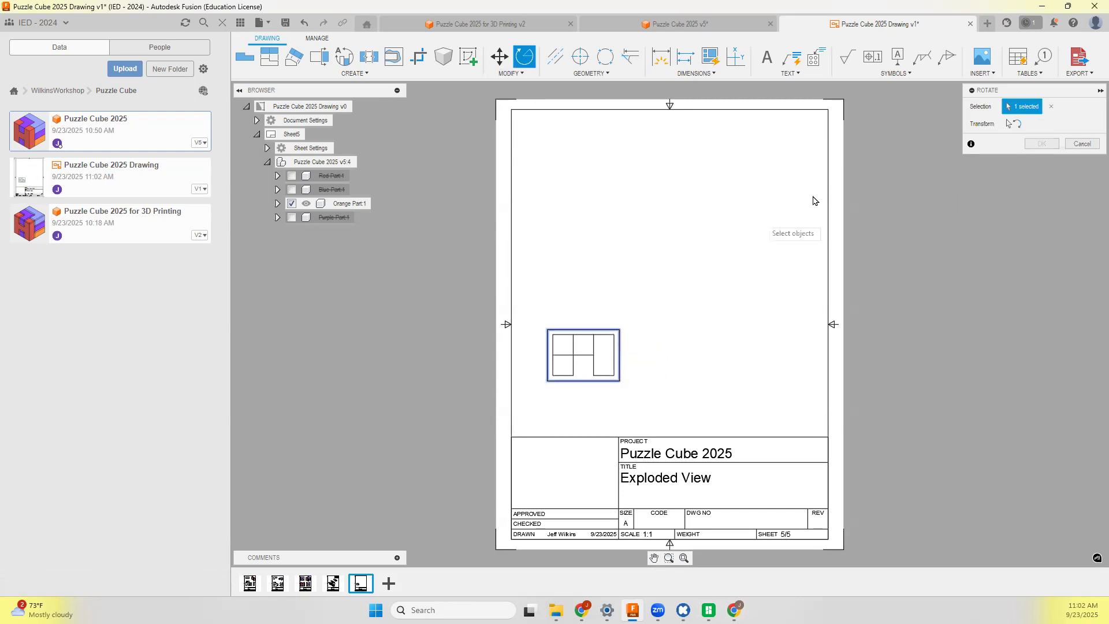
click(614, 336)
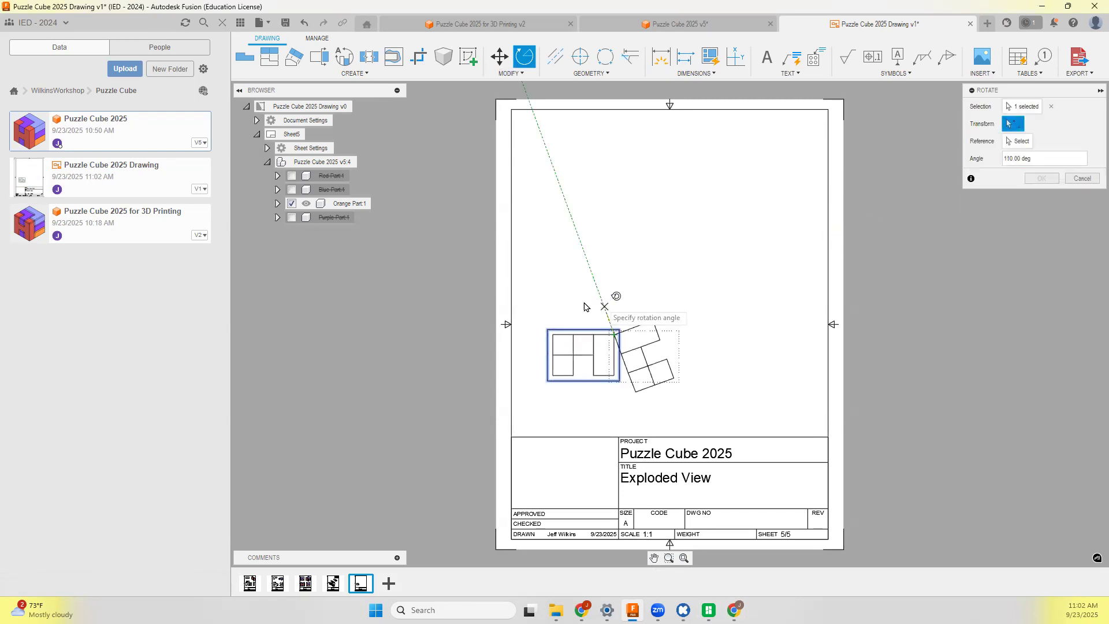
click(560, 339)
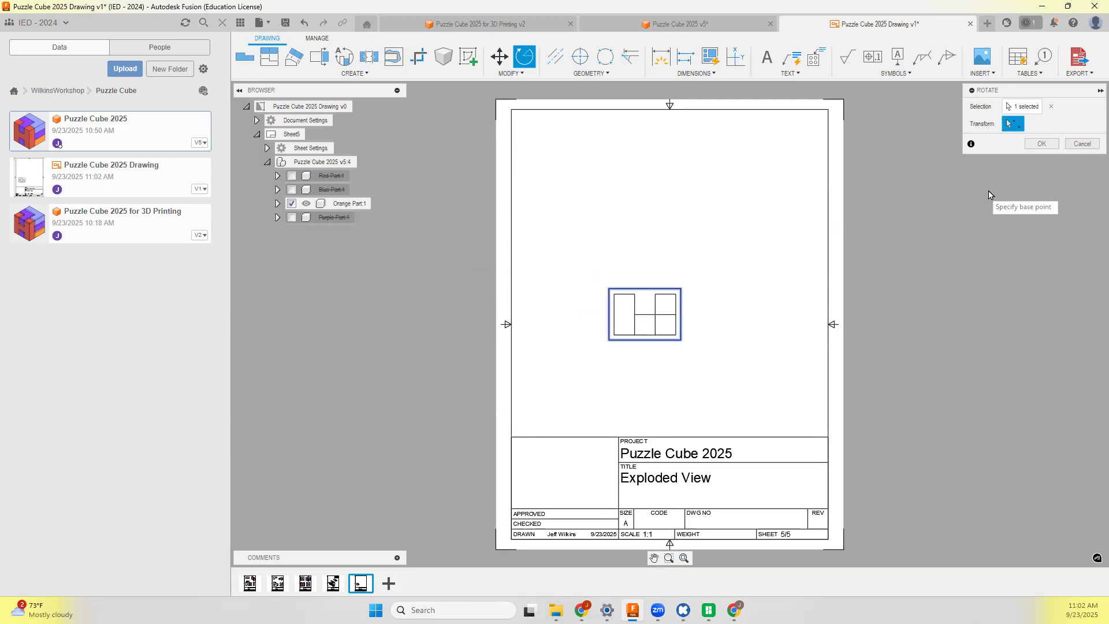
click(1041, 143)
Set the orange part view's scale to 1.5 and position it at the lower left, above the title block.
drag(667, 326, 608, 397)
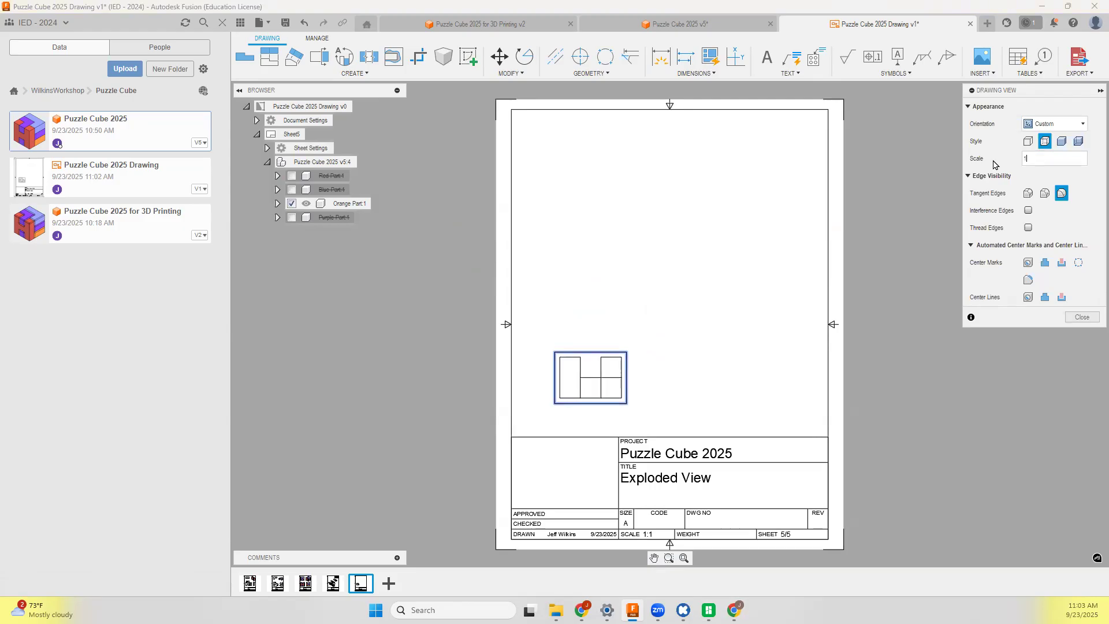
key(Return)
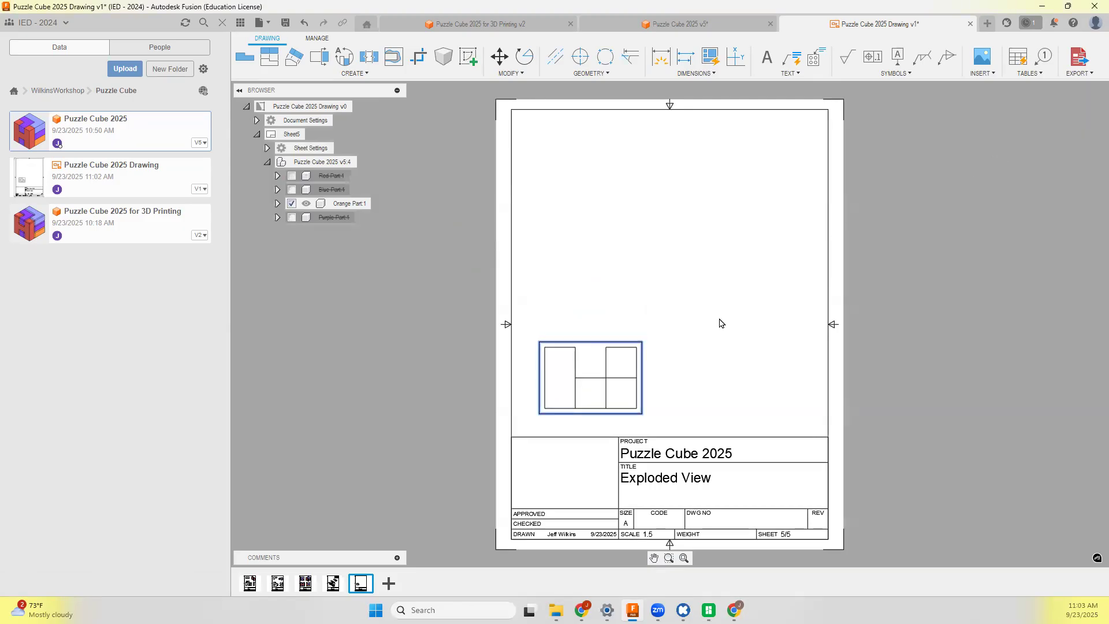
drag(628, 373, 635, 363)
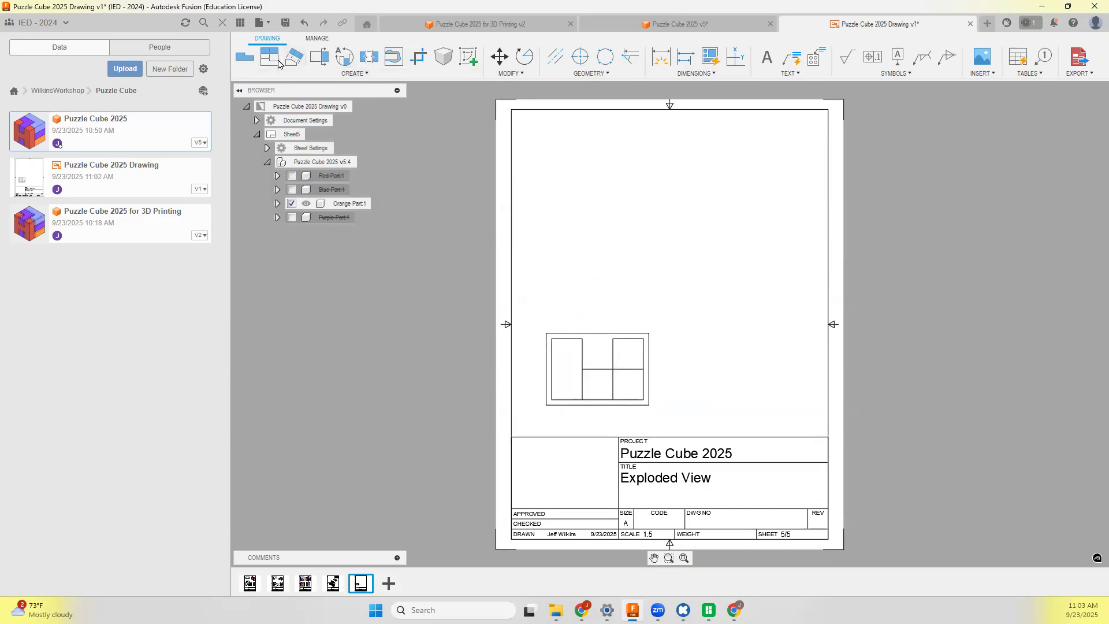
Project three views from the orange part's base view: one directly above, one to its right, and an isometric at the upper right.
click(611, 366)
click(611, 196)
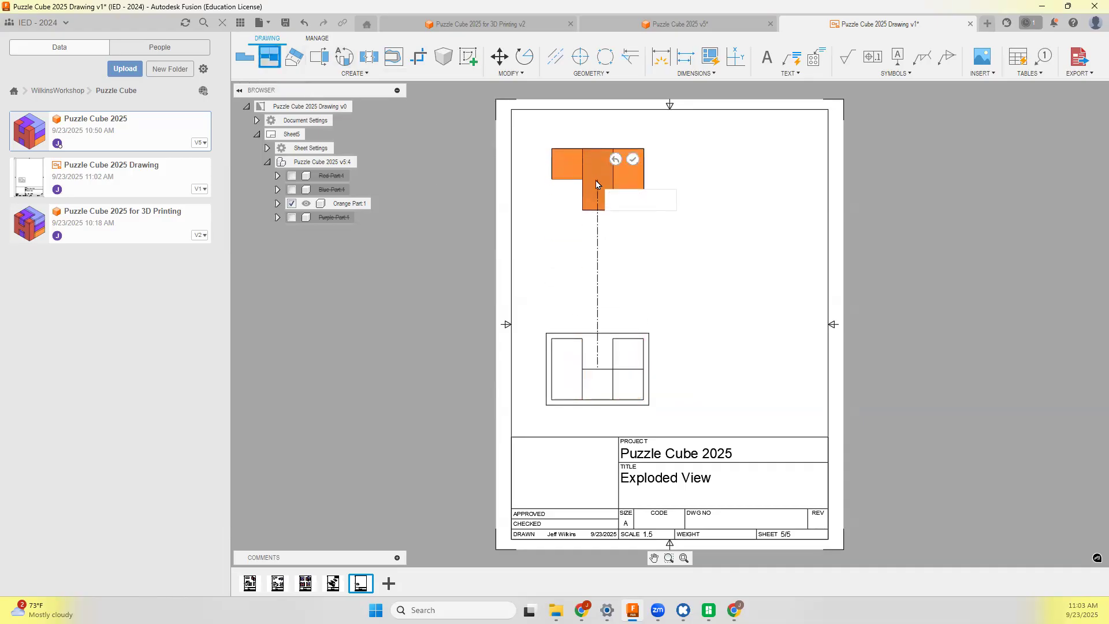
click(773, 368)
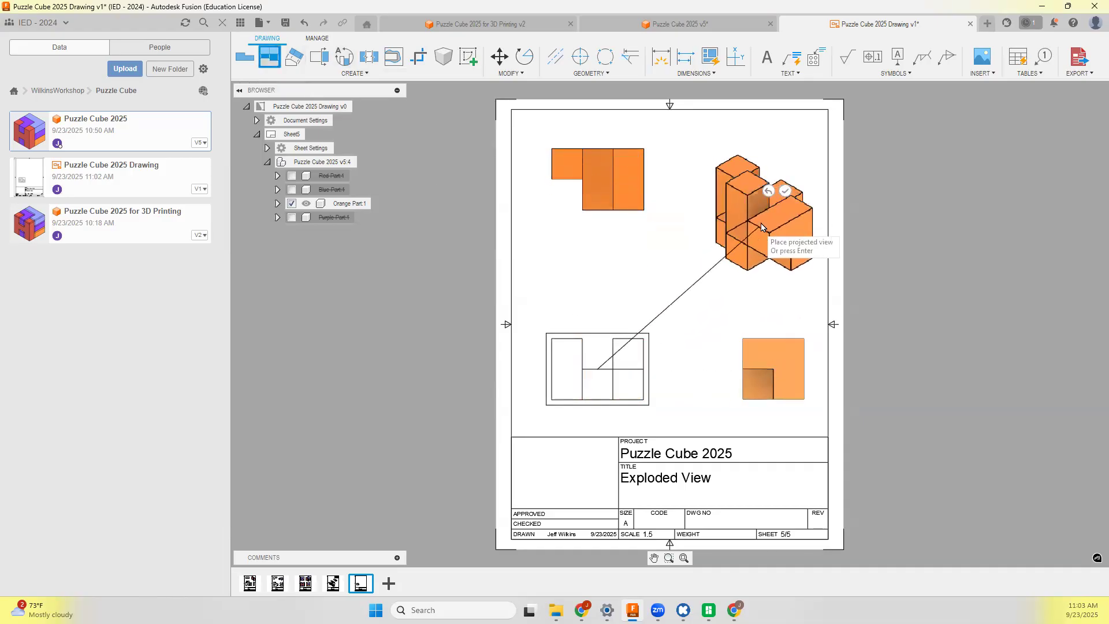
click(784, 191)
Change the orange part's isometric view to the shaded style without hidden edges.
double_click(787, 234)
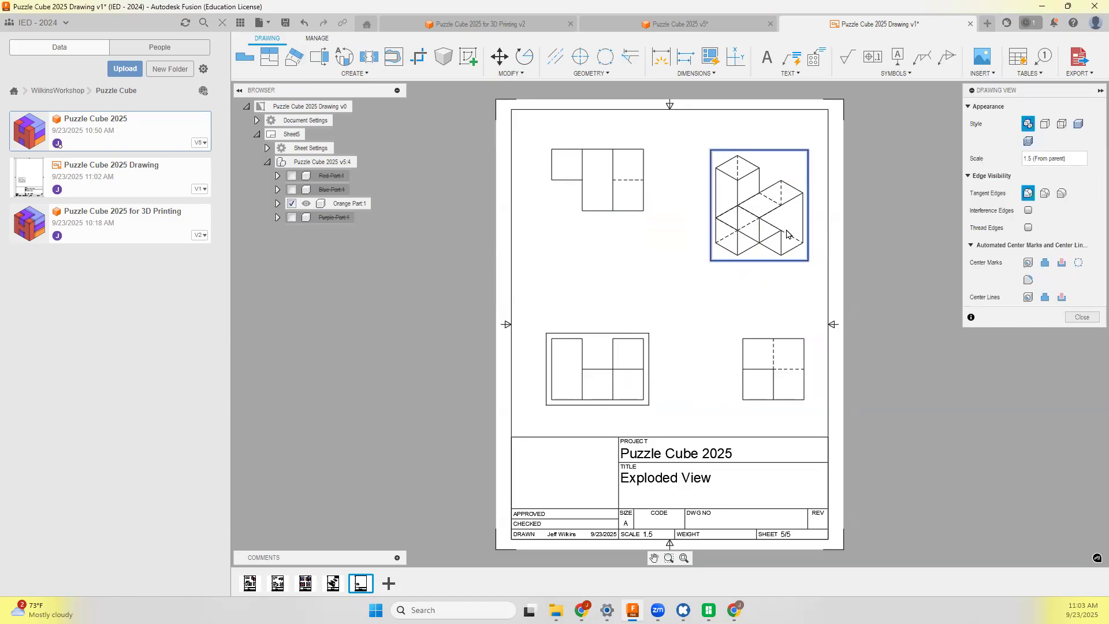
click(1078, 124)
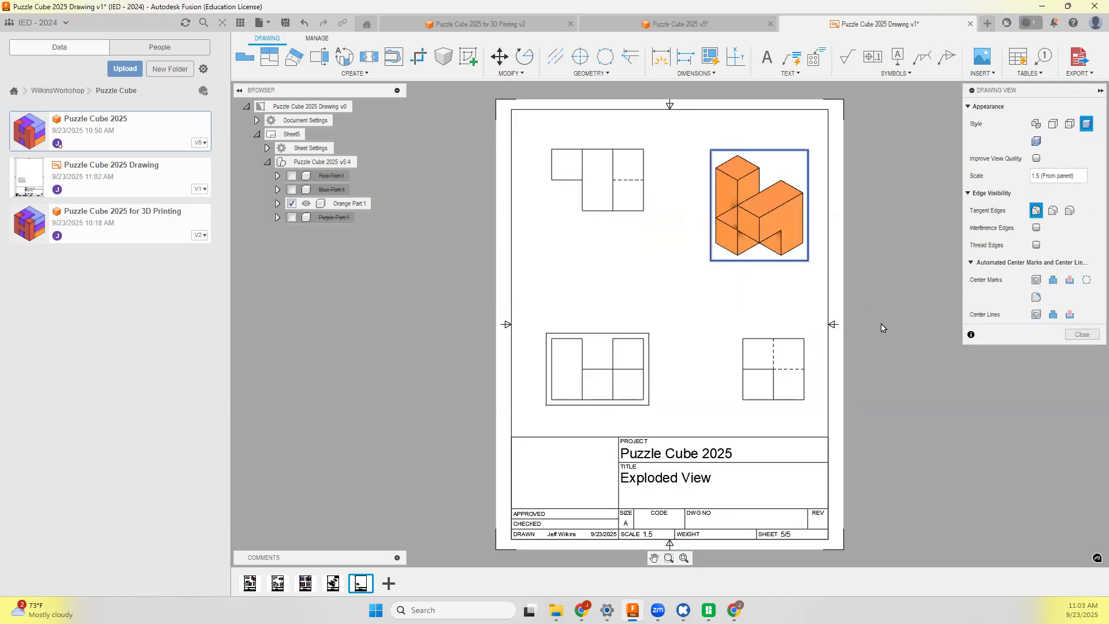
click(1072, 335)
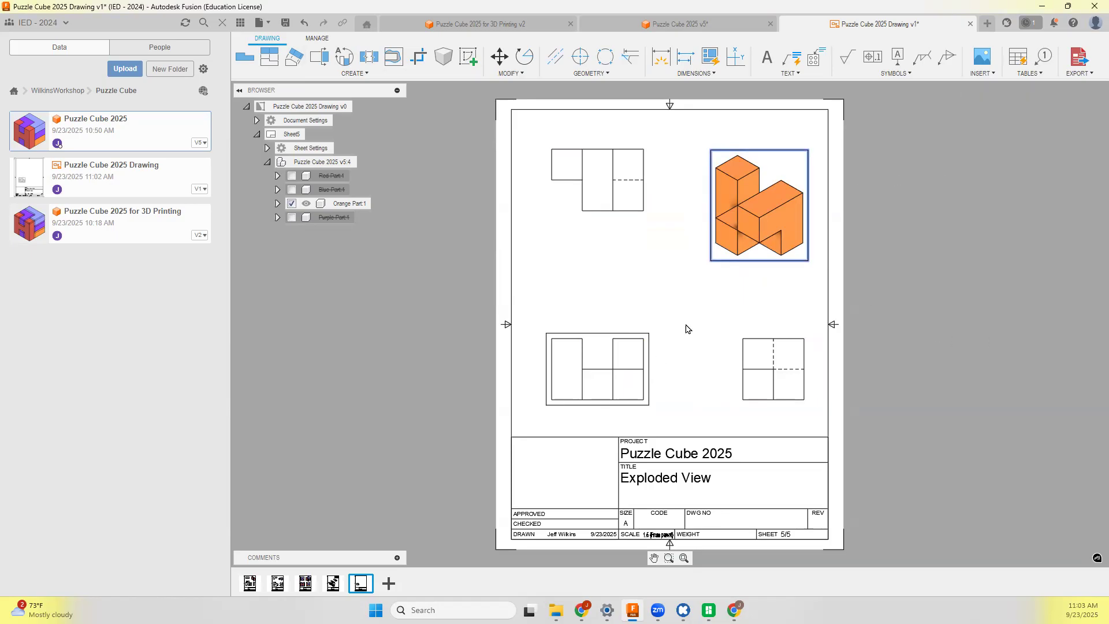
Dimension the left arm's width above the orange part's base view and the lower block's height along its right side.
click(660, 56)
click(577, 339)
click(575, 322)
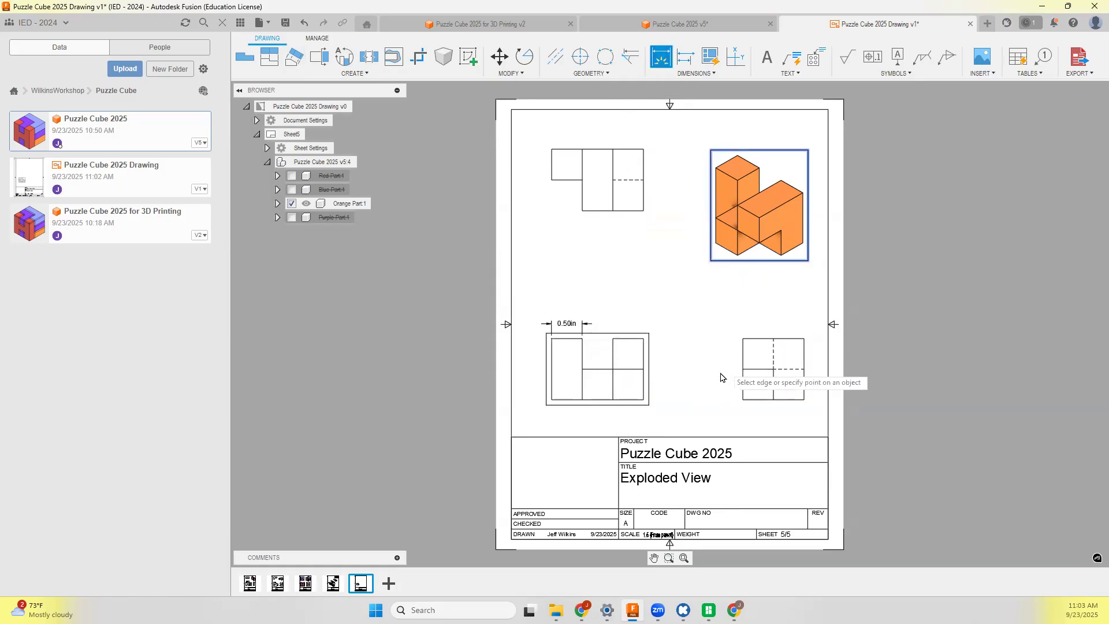
click(644, 386)
click(661, 384)
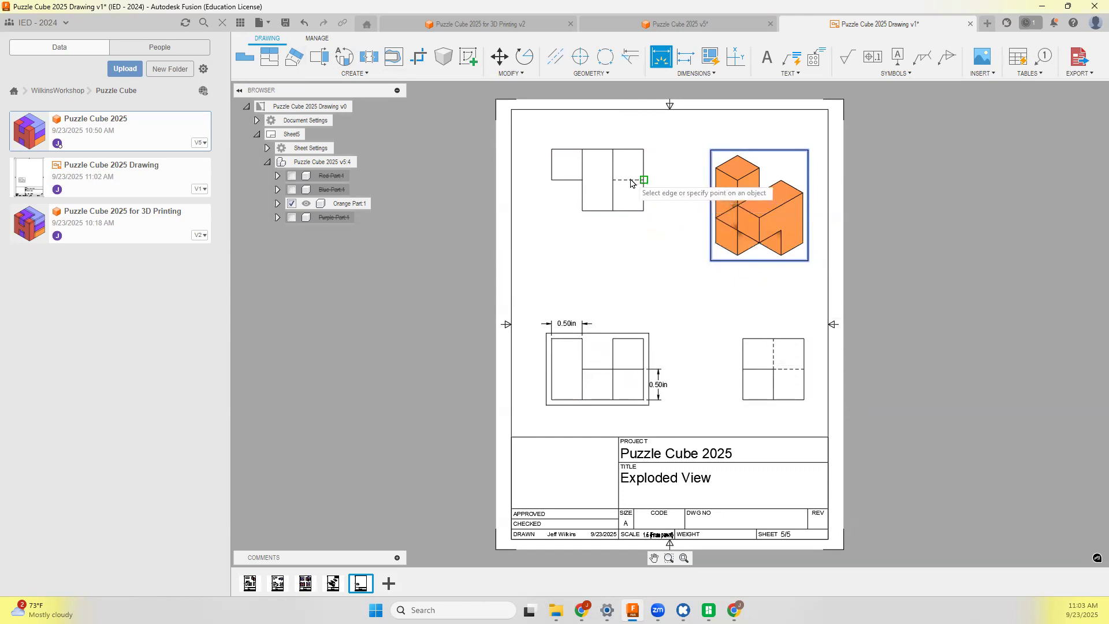
Dimension the left block's width below the projected side view and the view's overall width above it.
click(743, 399)
click(773, 399)
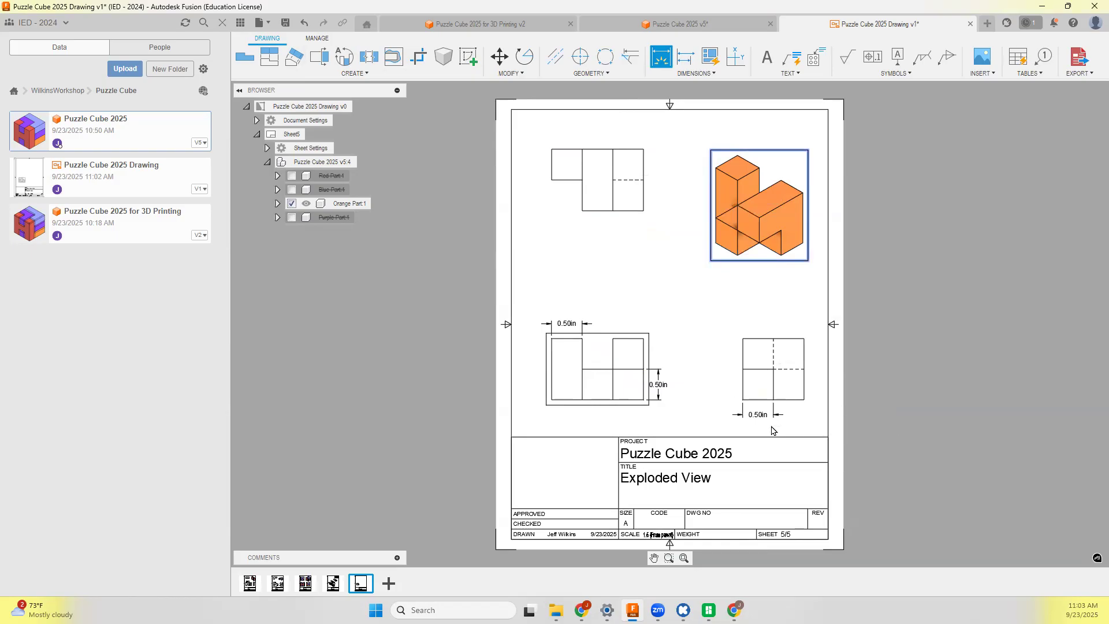
click(743, 339)
click(803, 338)
click(774, 324)
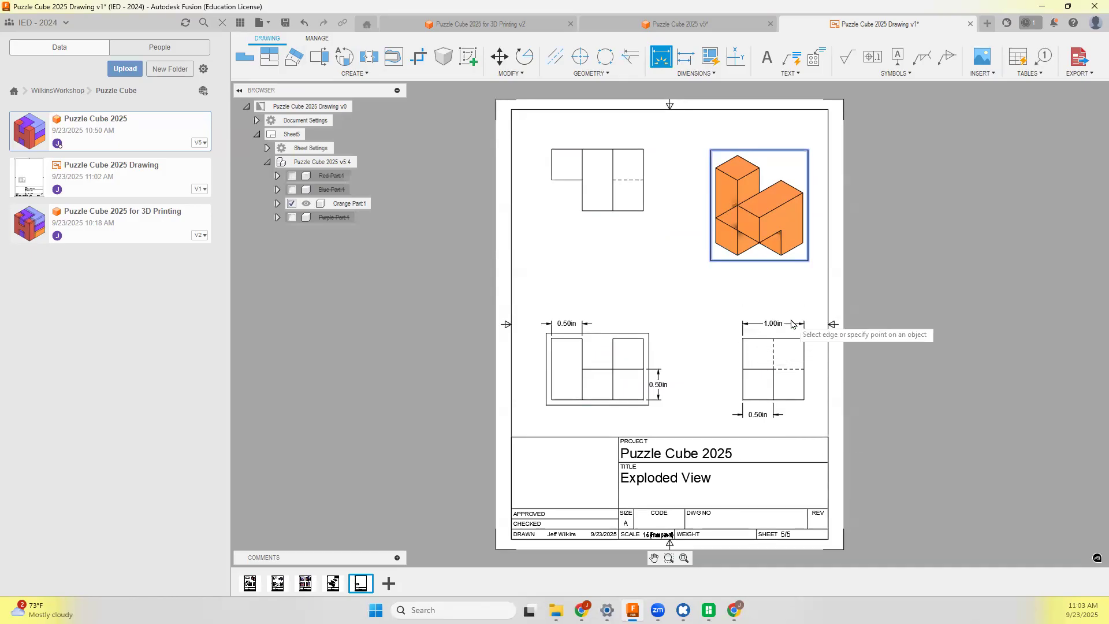
Add baseline width dimensions above the base view from its left edge to the right arm's inner and outer edges.
click(685, 56)
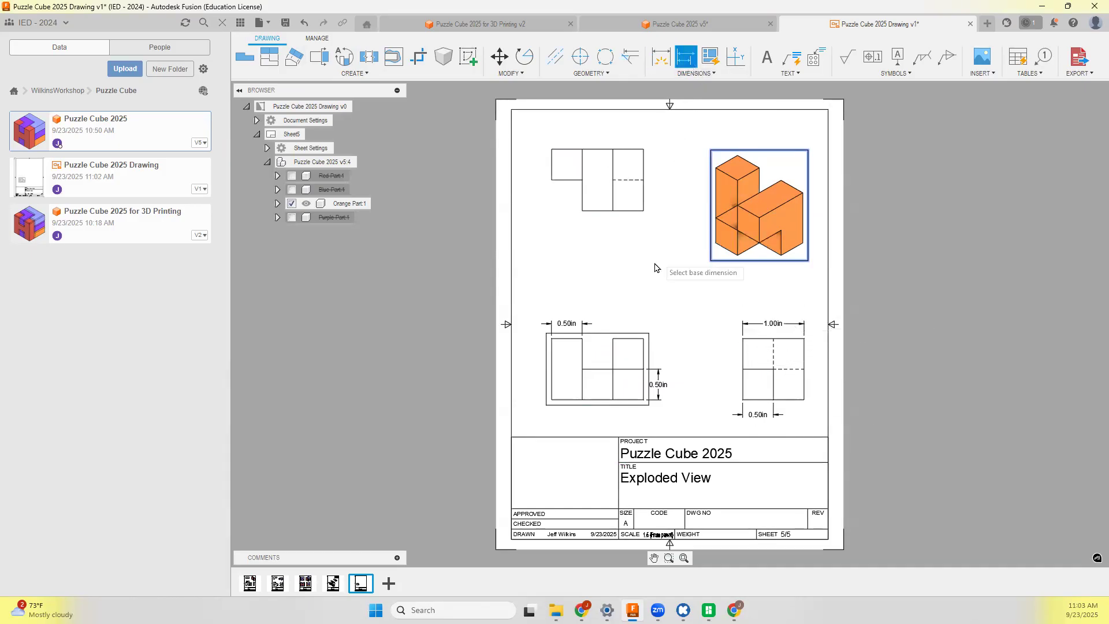
click(551, 339)
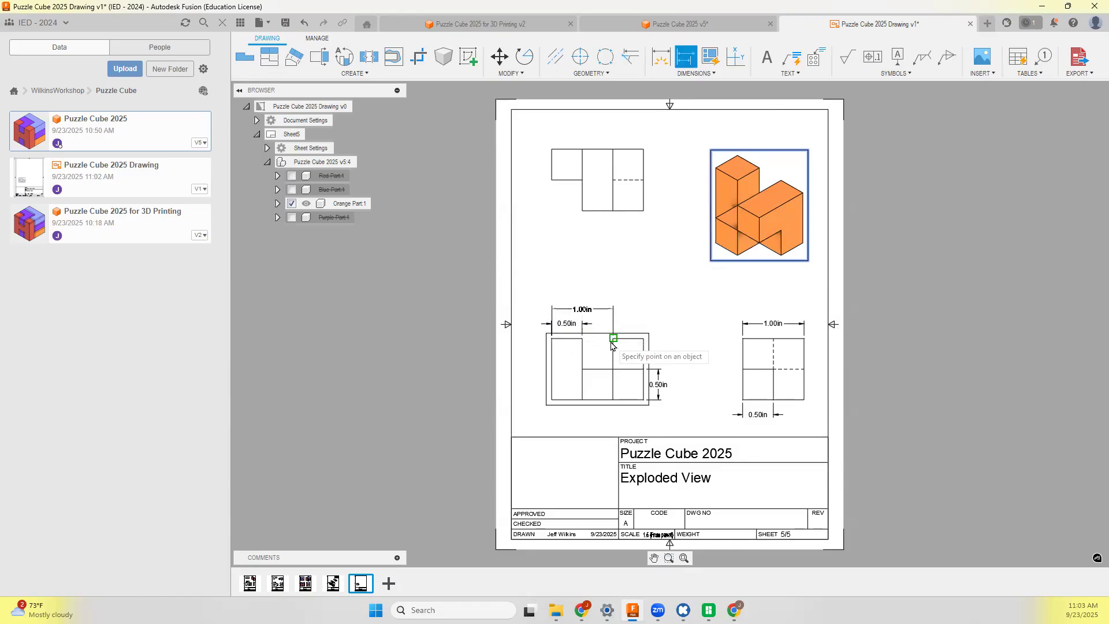
click(613, 337)
click(644, 338)
right_click(690, 326)
click(724, 323)
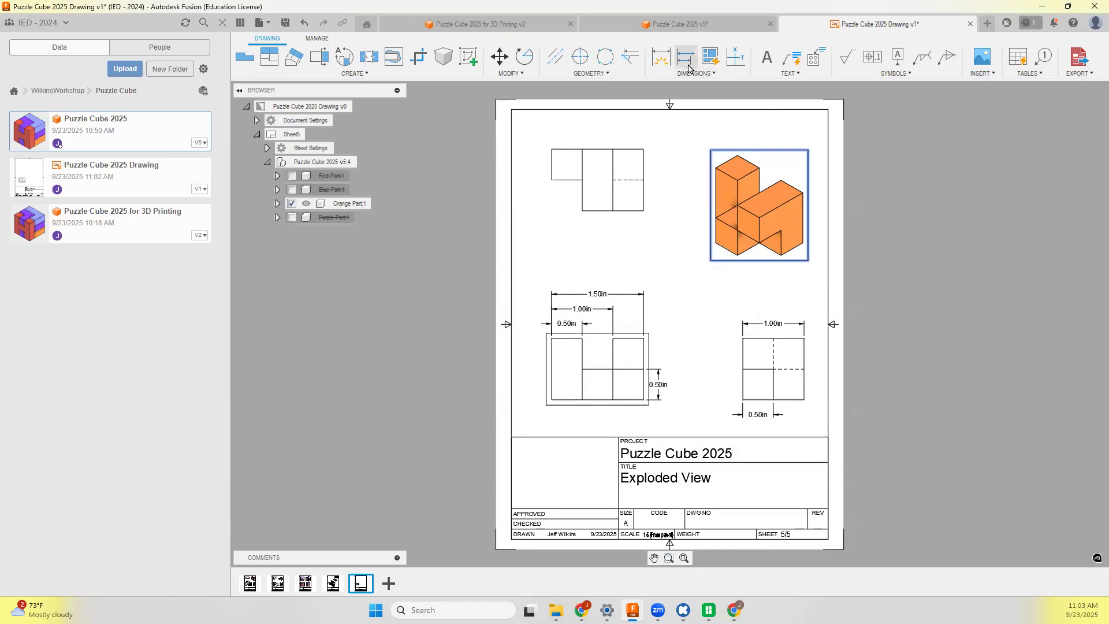
Add a baseline dimension for the overall height along the right side of the orange part's base view.
click(658, 384)
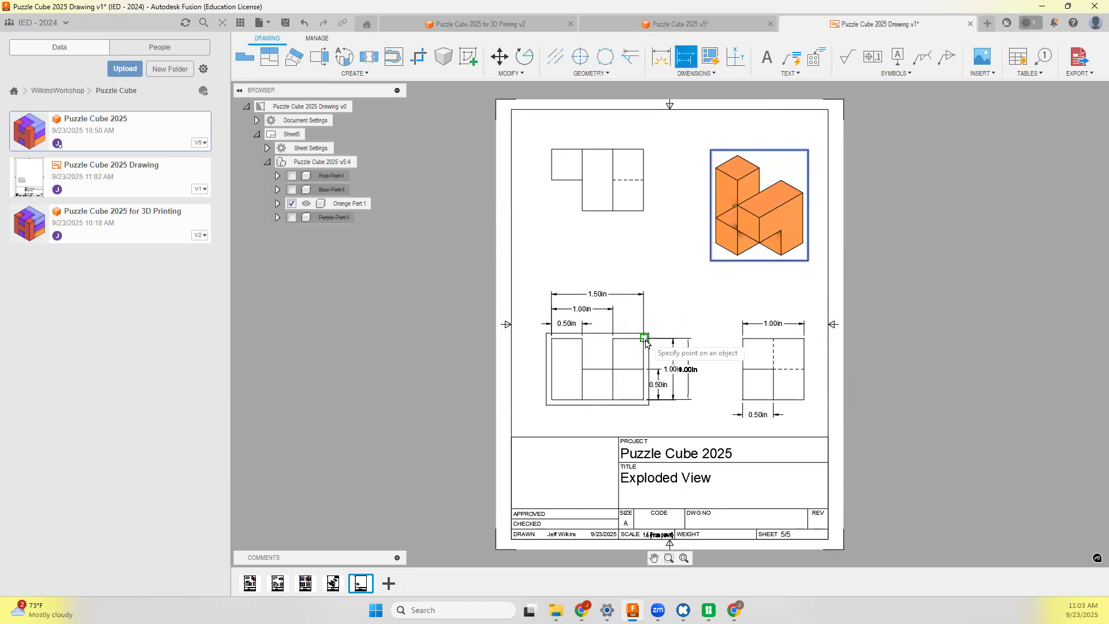
right_click(689, 361)
click(721, 361)
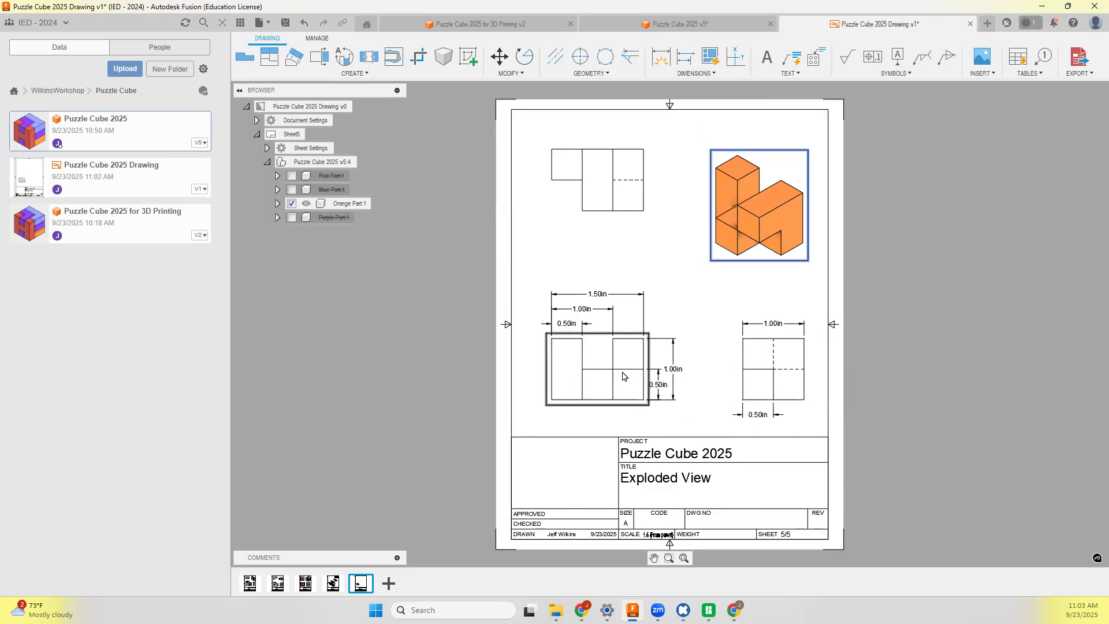
Change the title in the sheet's title block to Orange Part.
scroll(615, 370, down, 2)
scroll(613, 372, up, 2)
double_click(698, 468)
click(652, 310)
text(Orang)
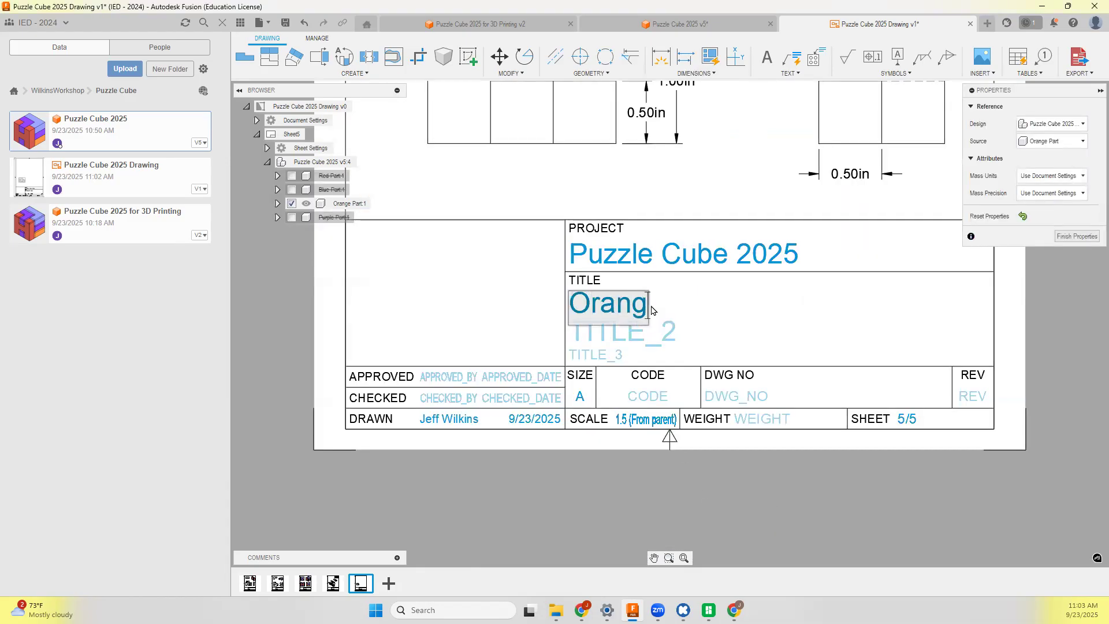
text(e Part)
key(Return)
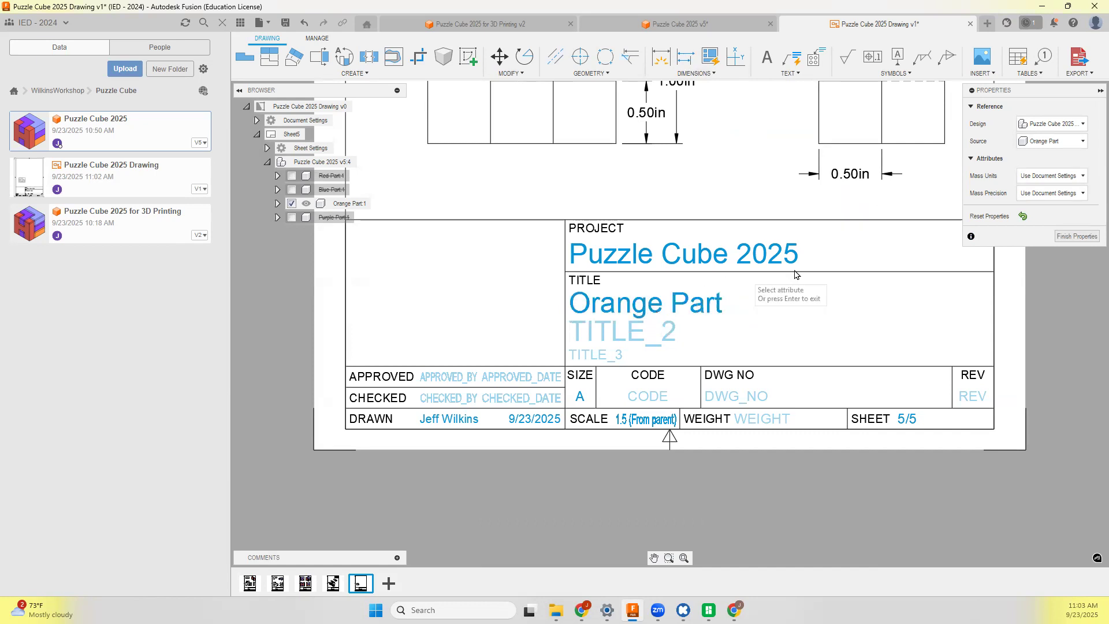
click(1065, 236)
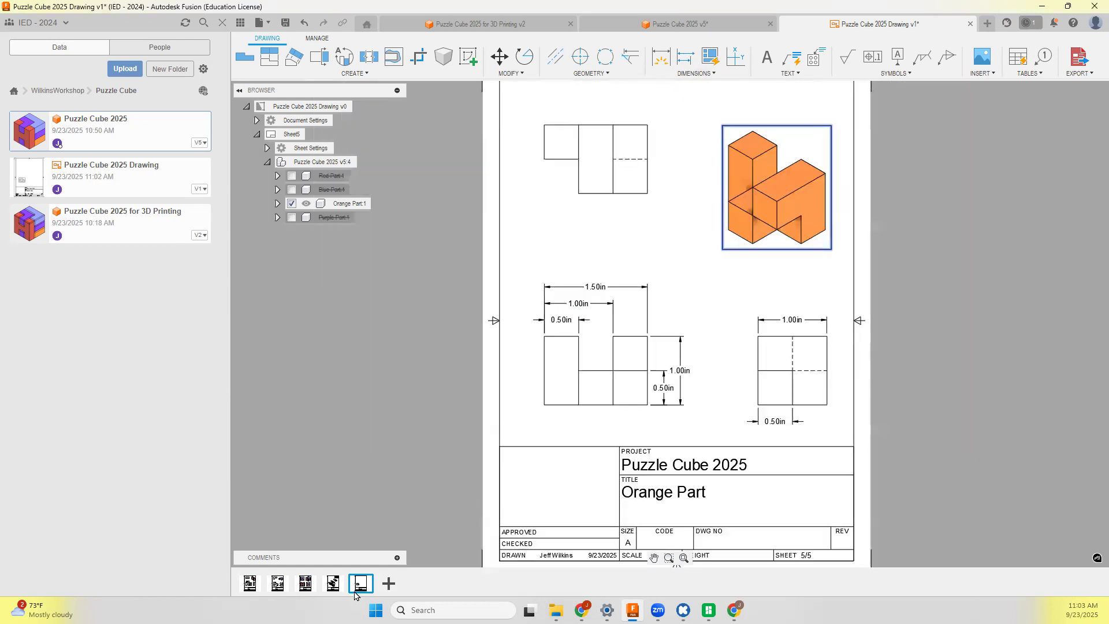
Move the Orange Part sheet to third place in the sheet order, ahead of the Final Assembly sheet.
mouse_move(360, 588)
scroll(817, 547, up, 1)
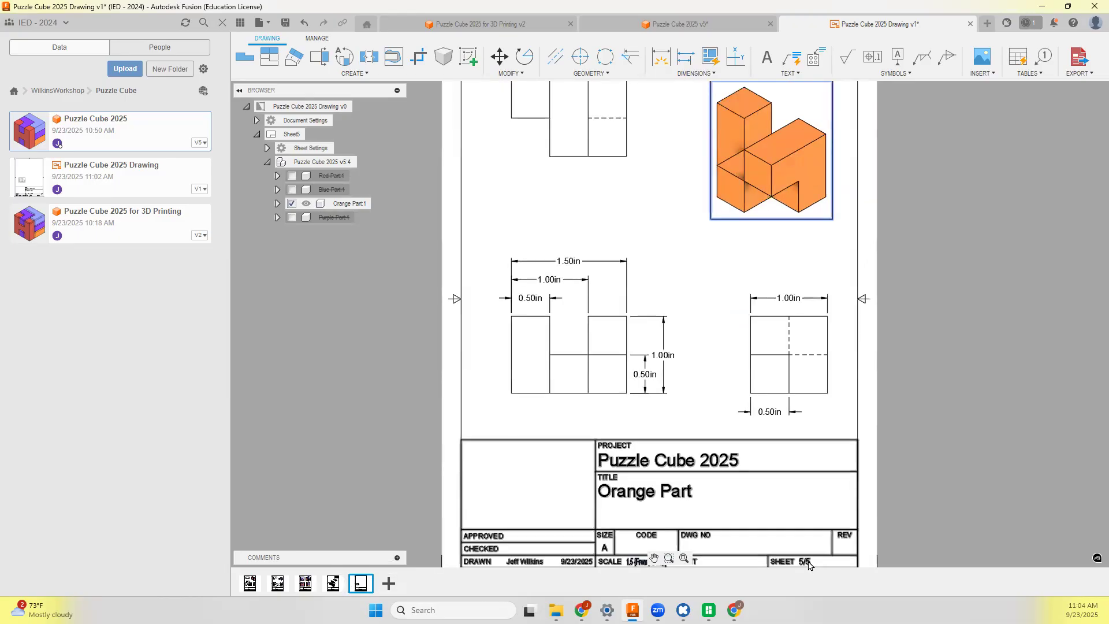
drag(365, 585, 309, 588)
scroll(713, 502, up, 1)
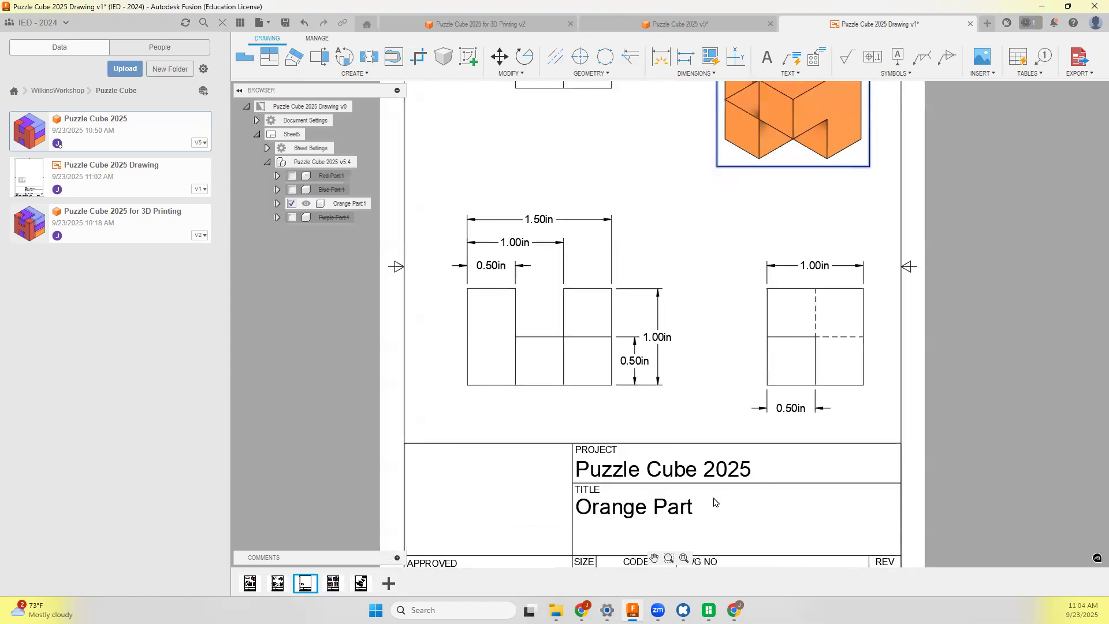
scroll(713, 502, down, 3)
scroll(715, 532, up, 3)
Check the Final Assembly and Exploded View sheets in their new order and save the drawing as a new version.
click(335, 584)
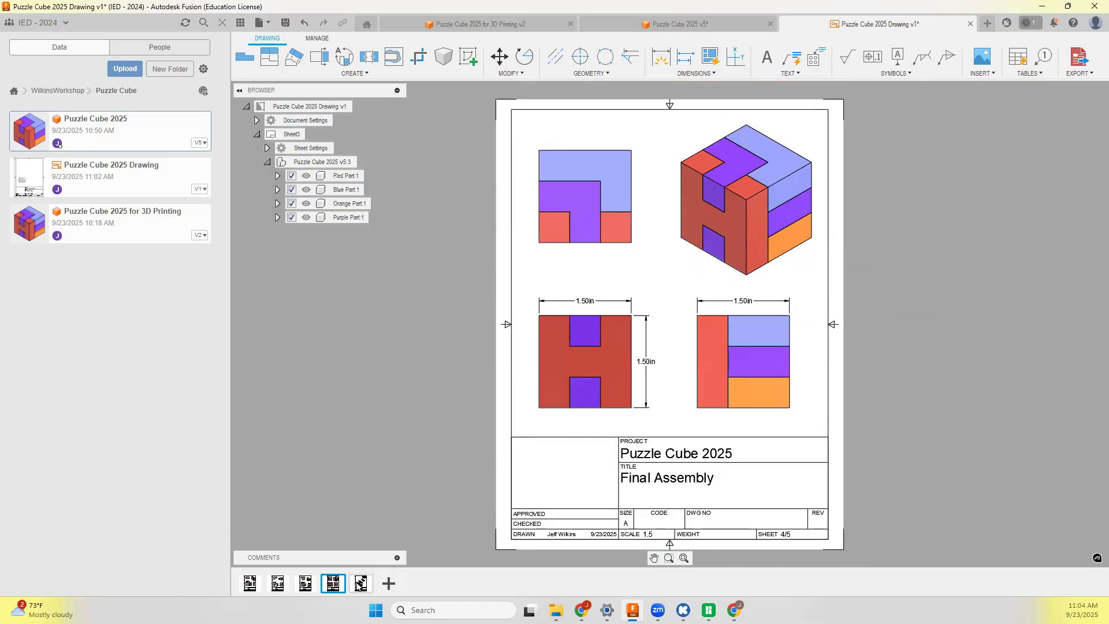
click(360, 584)
scroll(837, 531, down, 3)
scroll(834, 511, down, 1)
scroll(759, 441, up, 2)
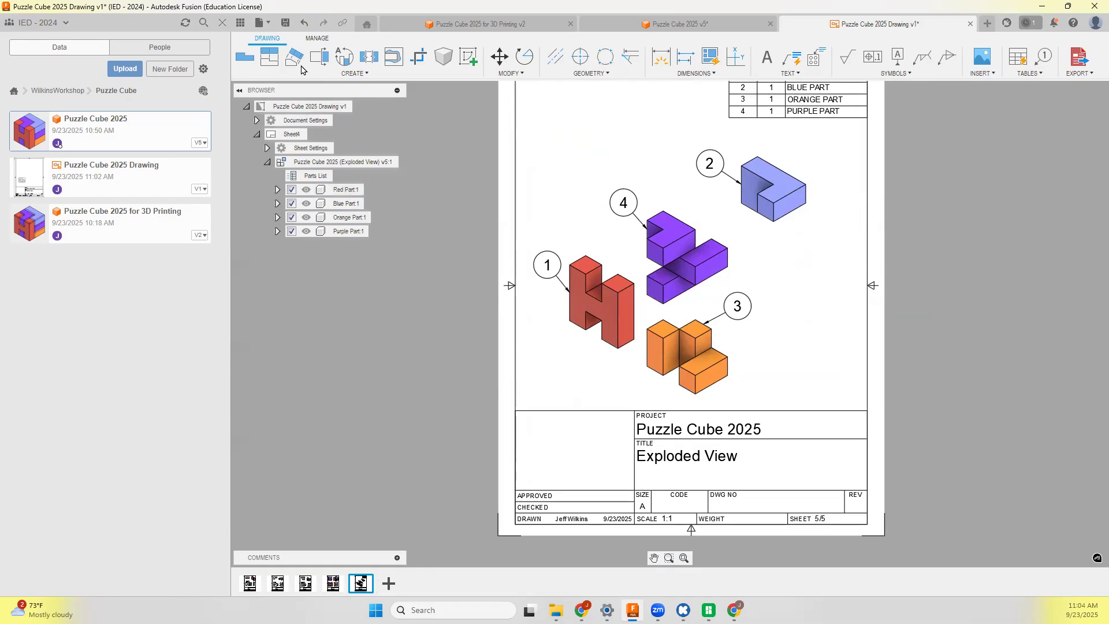
click(286, 23)
click(553, 325)
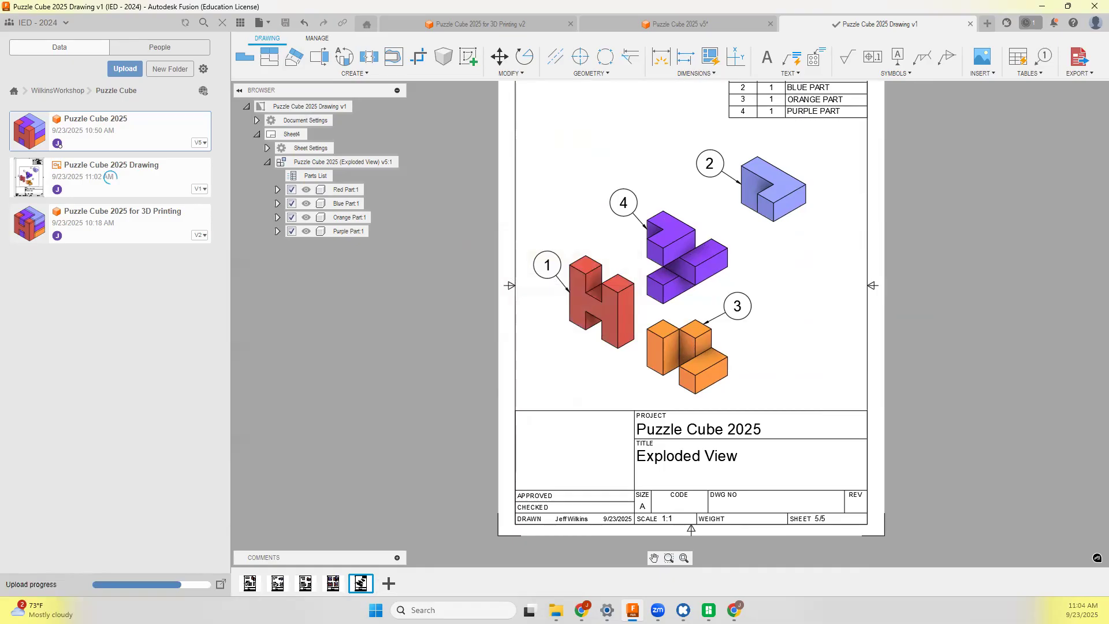